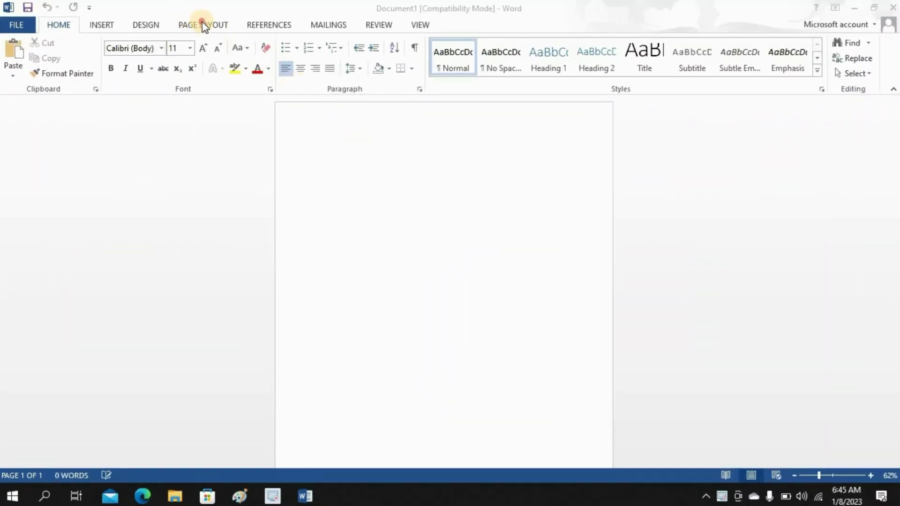
- Set the page size to A4
{"action": "left_click", "coordinate": [202, 24]}
{"action": "left_click", "coordinate": [90, 70]}
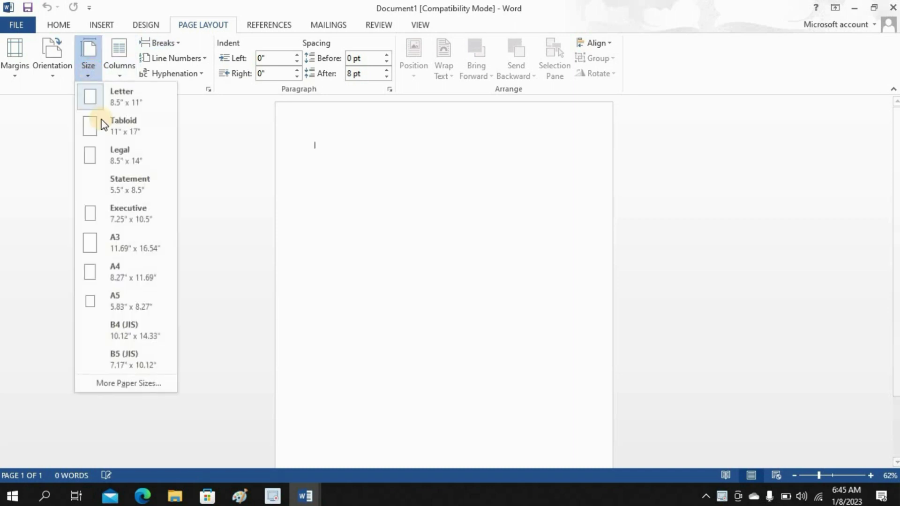
{"action": "left_click", "coordinate": [116, 268]}
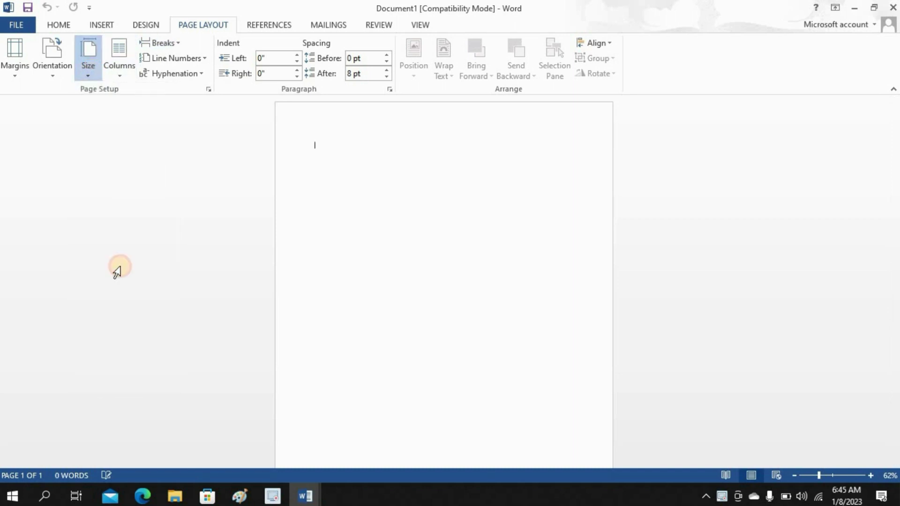
- Draw a tall rectangle down the left side of the page
{"action": "left_click", "coordinate": [102, 26]}
{"action": "left_click", "coordinate": [178, 61]}
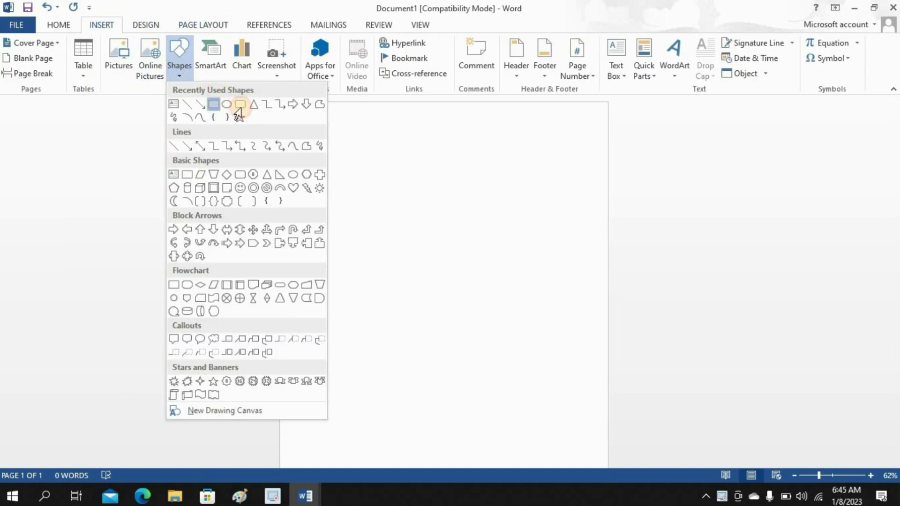
{"action": "left_click", "coordinate": [239, 106]}
{"action": "left_click_drag", "start_coordinate": [280, 102], "coordinate": [418, 498]}
{"action": "scroll", "coordinate": [896, 220], "scroll_direction": "up", "scroll_amount": 3}
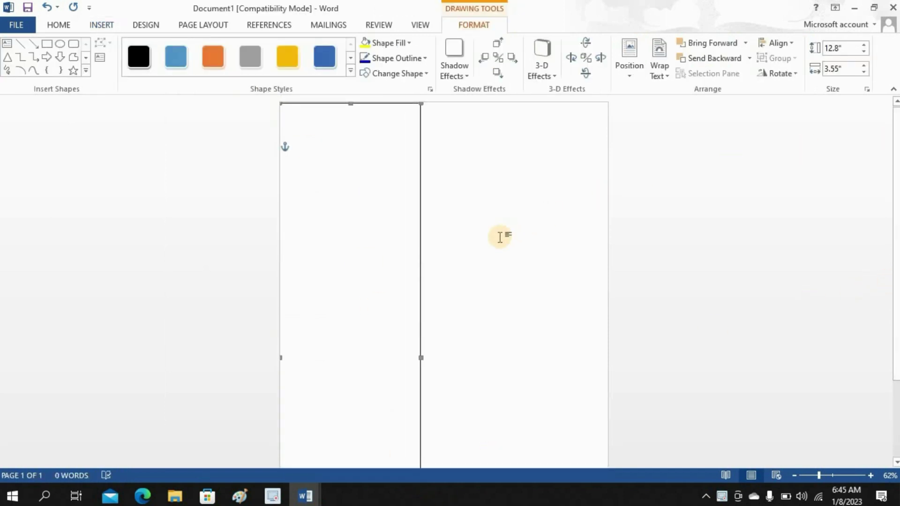
- Fill the rectangle dark green (RGB 34, 104, 69) and remove its outline
{"action": "left_click", "coordinate": [379, 42]}
{"action": "left_click", "coordinate": [382, 177]}
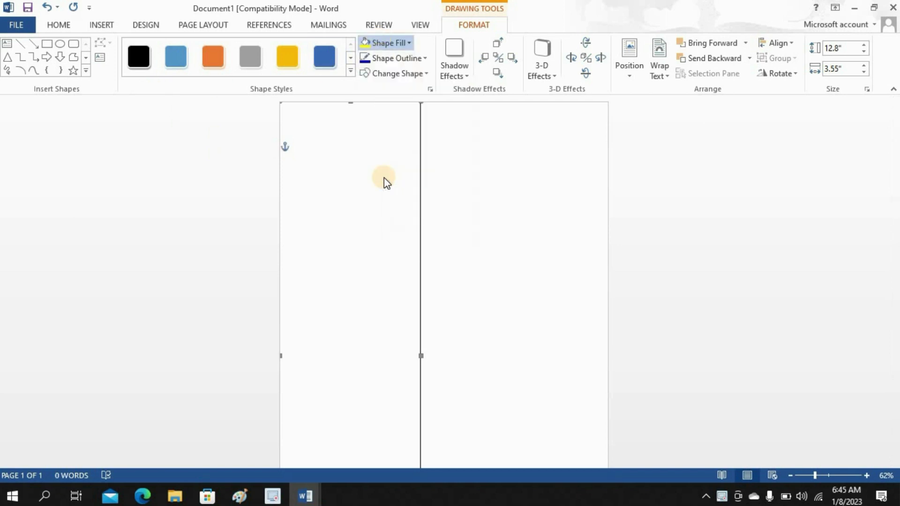
{"action": "left_click", "coordinate": [139, 176]}
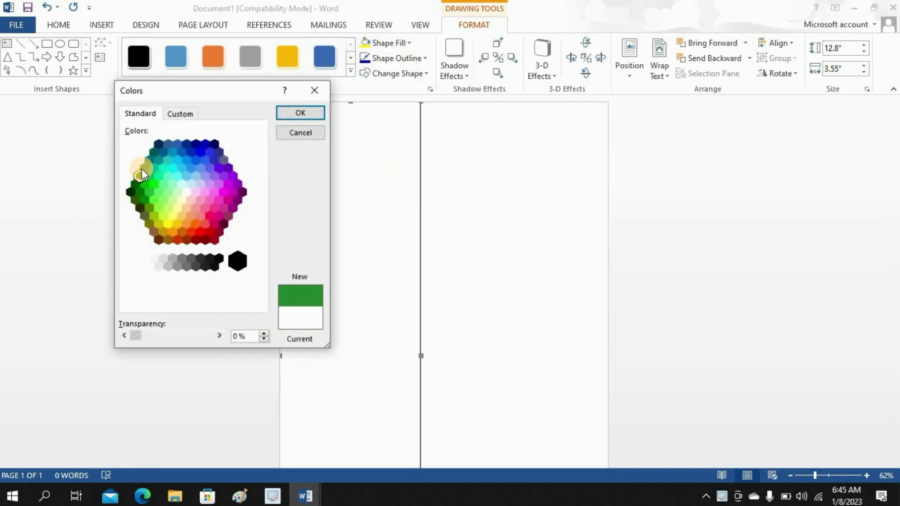
{"action": "left_click", "coordinate": [176, 113]}
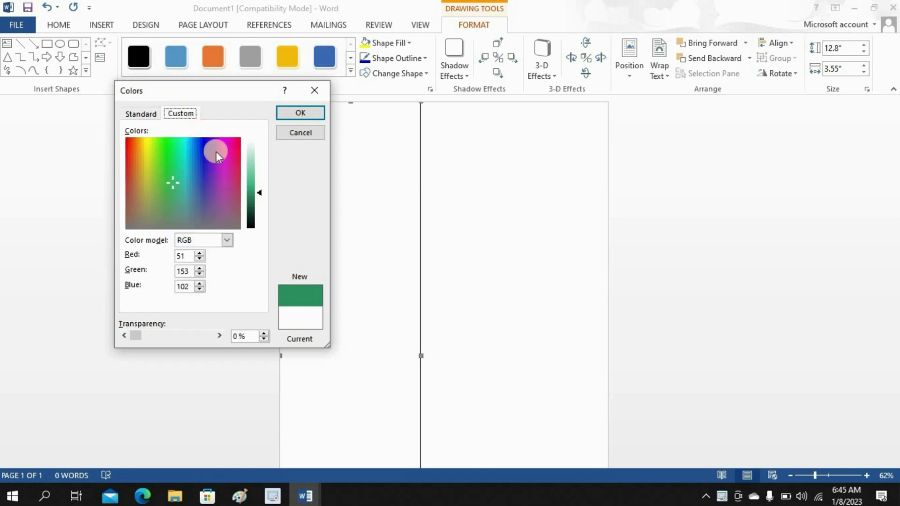
{"action": "left_click_drag", "start_coordinate": [261, 192], "coordinate": [261, 204]}
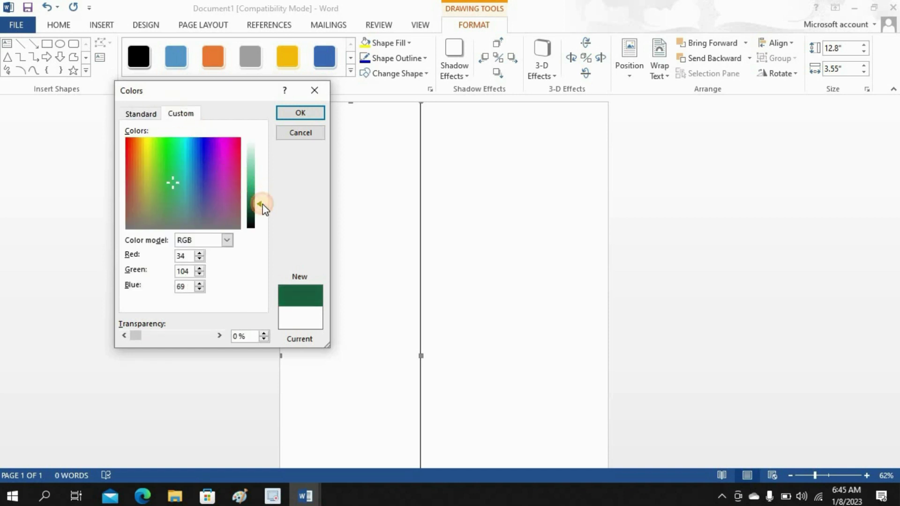
{"action": "left_click", "coordinate": [301, 113]}
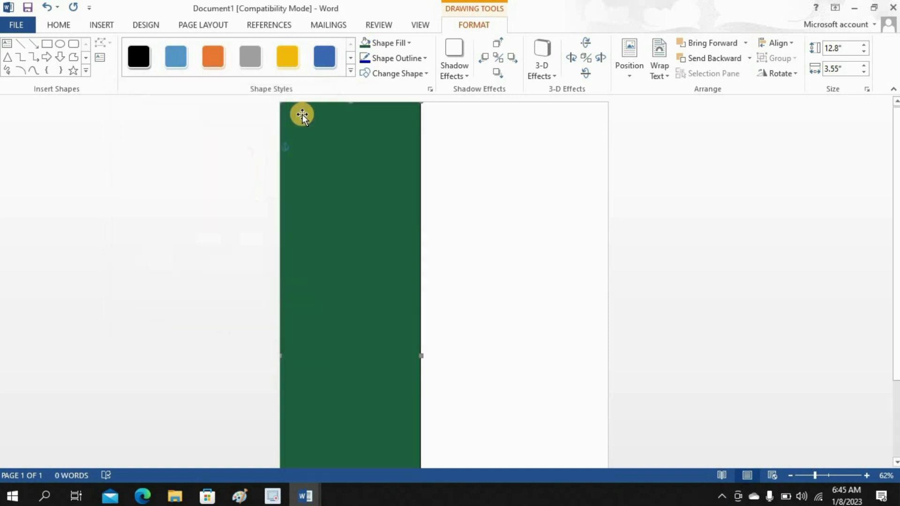
{"action": "left_click", "coordinate": [391, 58]}
{"action": "left_click", "coordinate": [380, 201]}
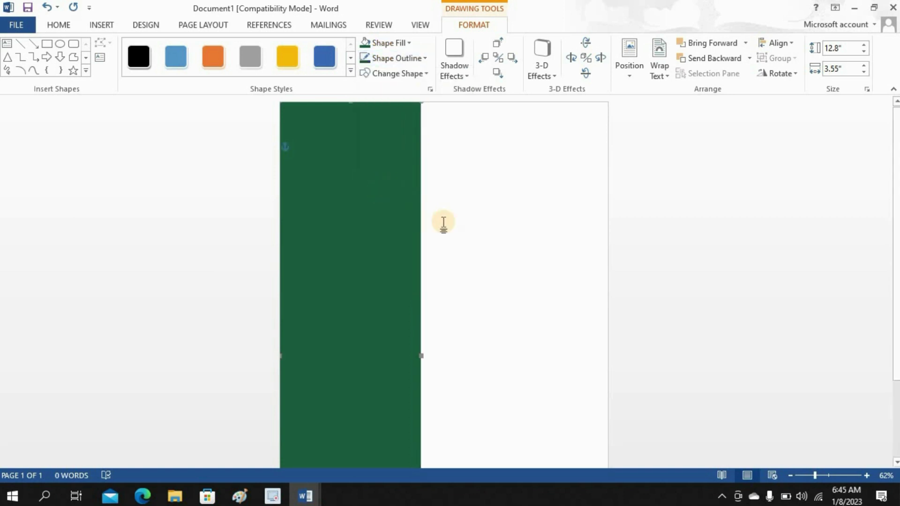
{"action": "left_click", "coordinate": [394, 127]}
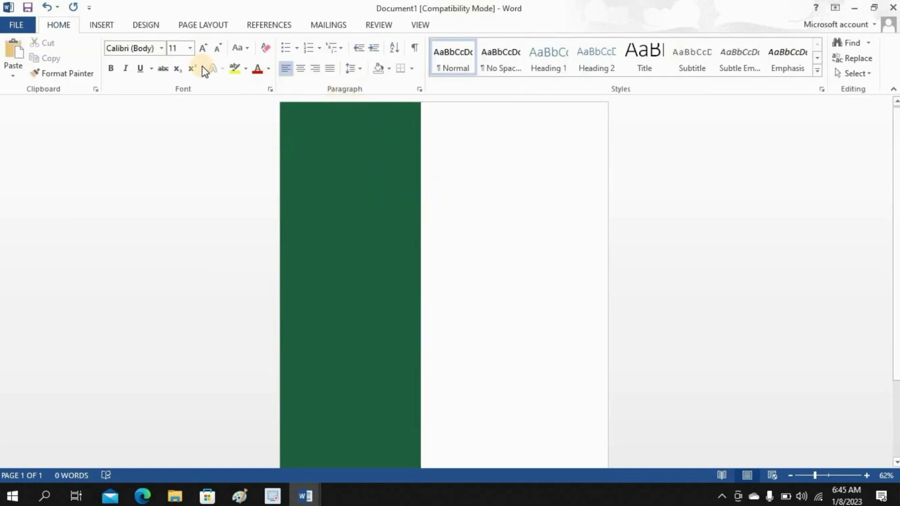
- Draw a circle at the top of the sidebar with a 1½ pt outline
{"action": "left_click", "coordinate": [101, 25]}
{"action": "left_click", "coordinate": [178, 66]}
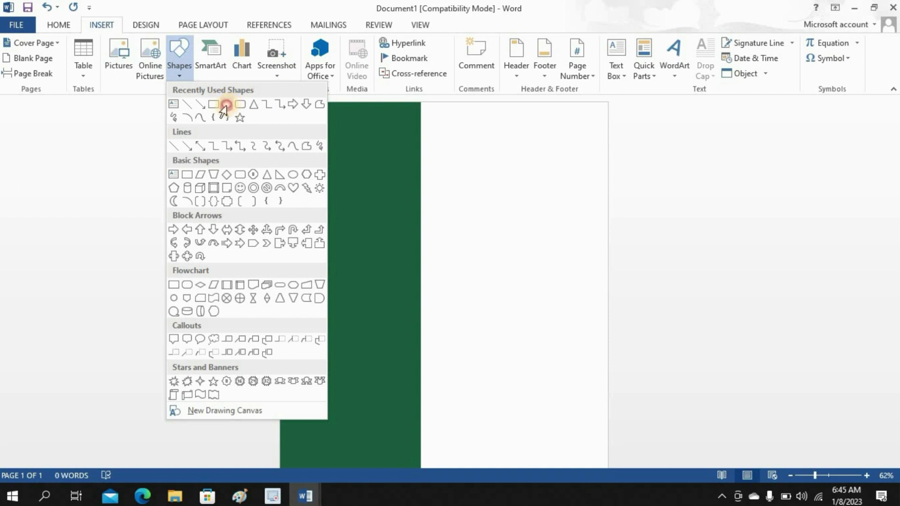
{"action": "left_click", "coordinate": [225, 104]}
{"action": "left_click_drag", "start_coordinate": [290, 108], "coordinate": [415, 233]}
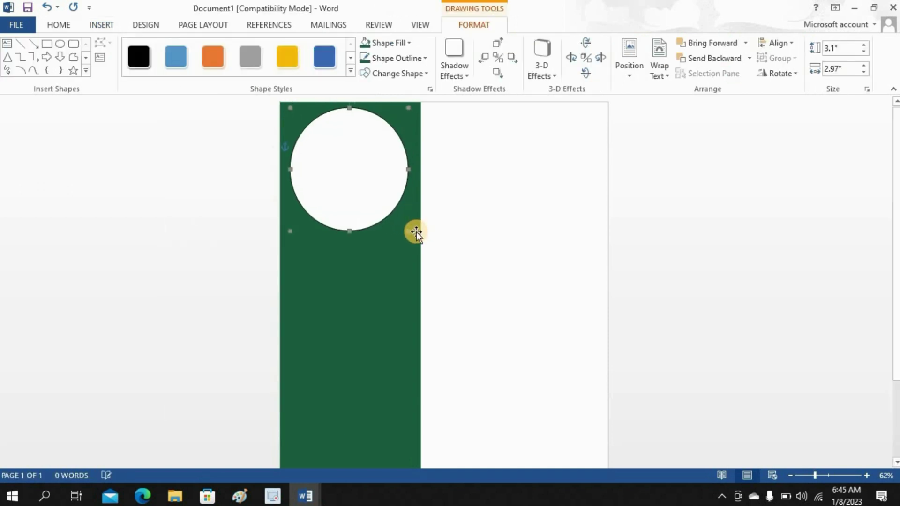
{"action": "left_click", "coordinate": [382, 59]}
{"action": "mouse_move", "coordinate": [469, 235]}
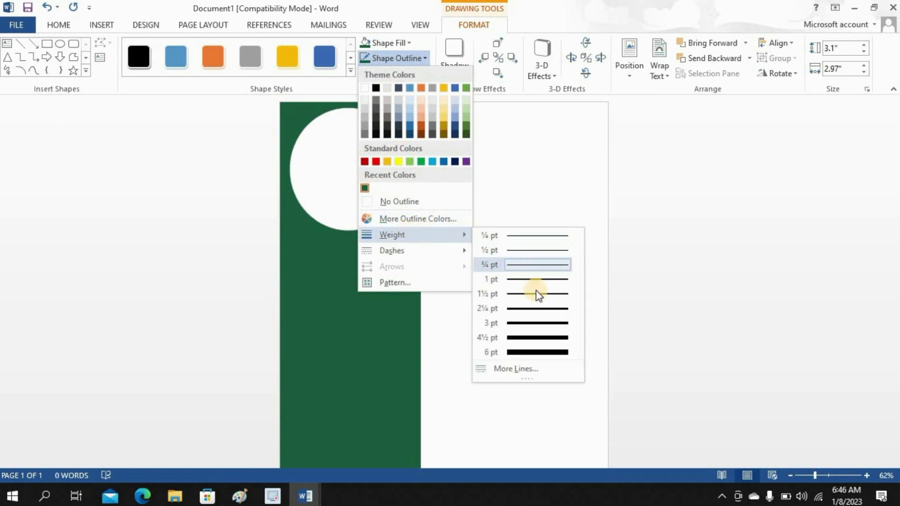
{"action": "left_click", "coordinate": [537, 294]}
- Fill the circle with the 'download' portrait photo
{"action": "left_click", "coordinate": [385, 44]}
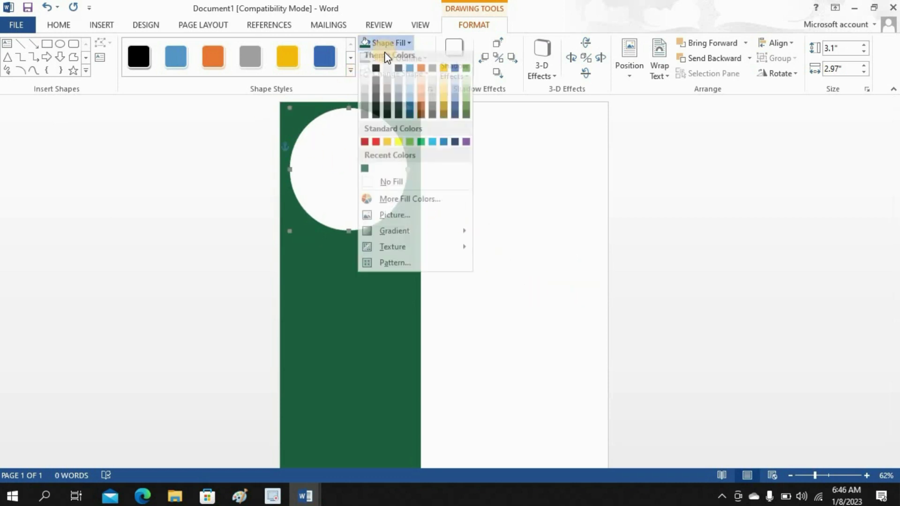
{"action": "left_click", "coordinate": [405, 217]}
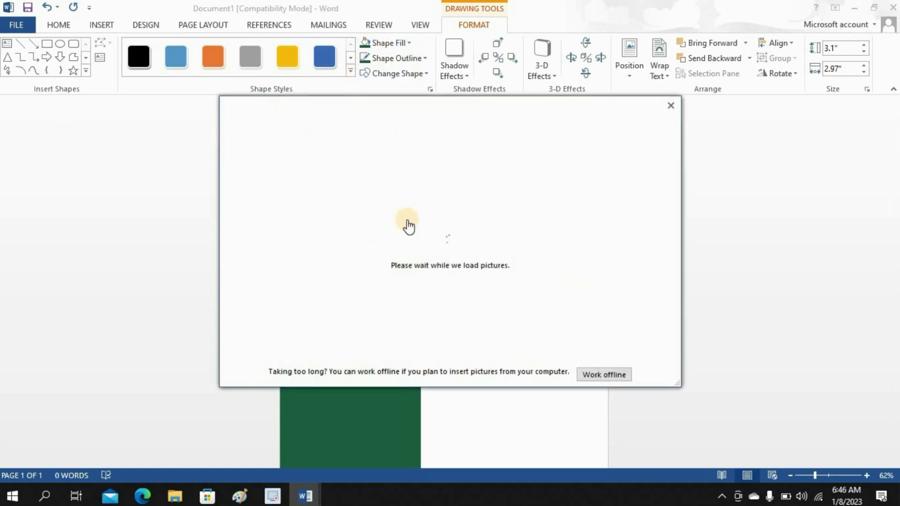
{"action": "left_click", "coordinate": [496, 177]}
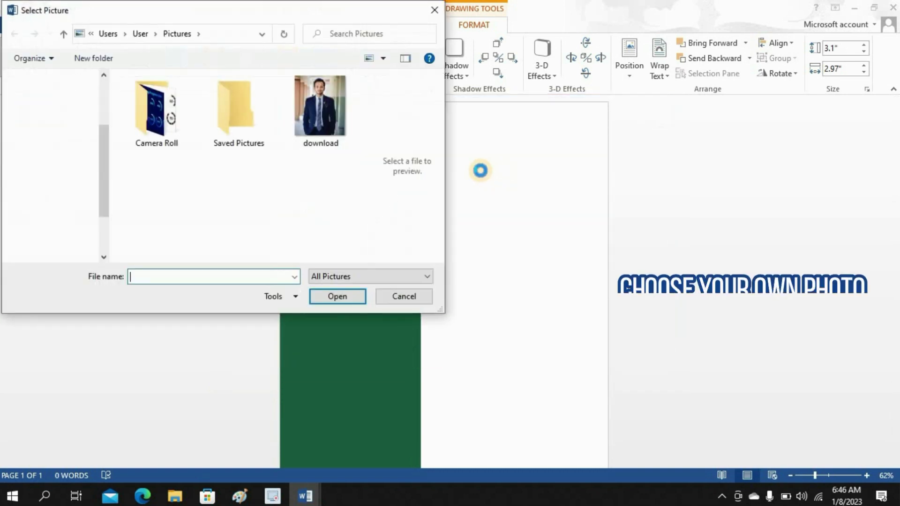
{"action": "left_click", "coordinate": [324, 122]}
{"action": "left_click", "coordinate": [342, 295]}
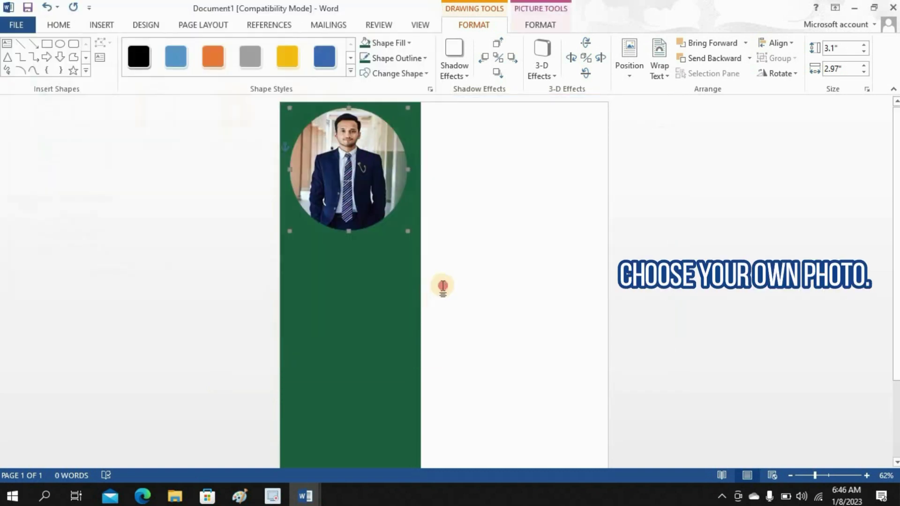
{"action": "left_click", "coordinate": [442, 286]}
{"action": "left_click", "coordinate": [101, 25]}
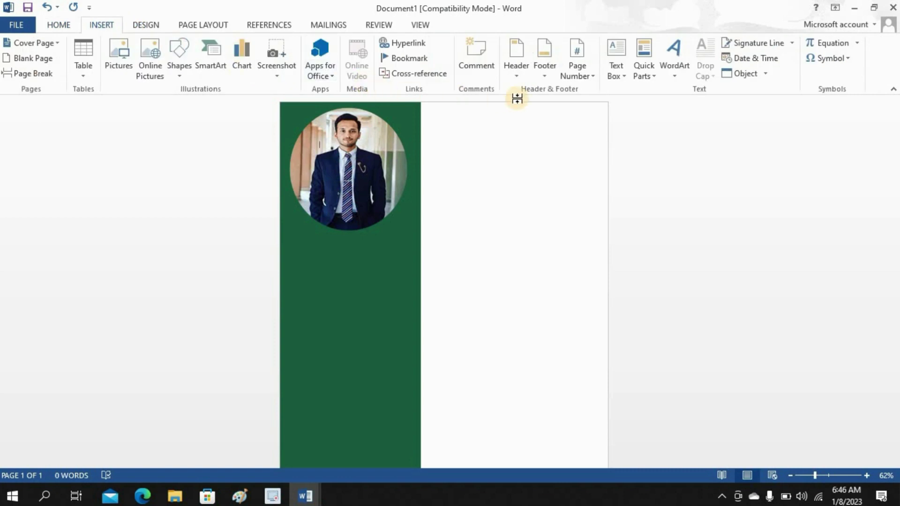
- Draw a text box below the photo and type the person's name
{"action": "left_click", "coordinate": [620, 73]}
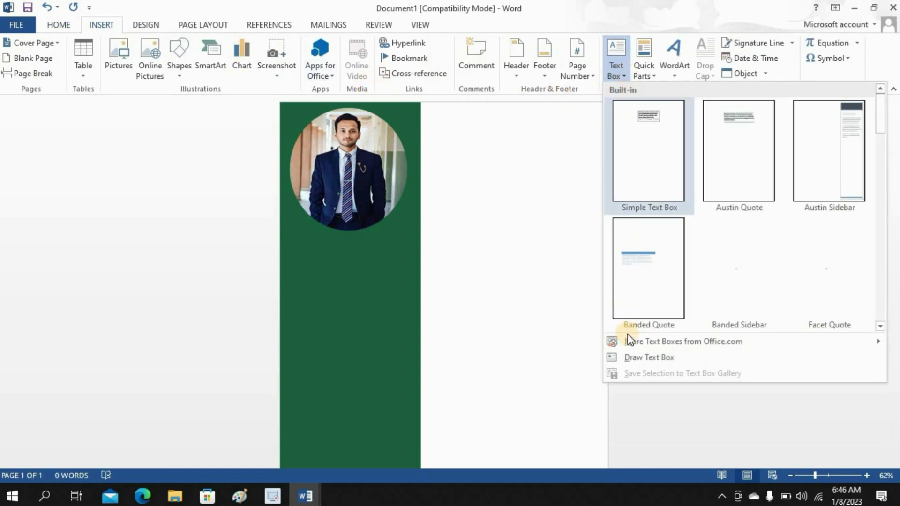
{"action": "left_click", "coordinate": [635, 359]}
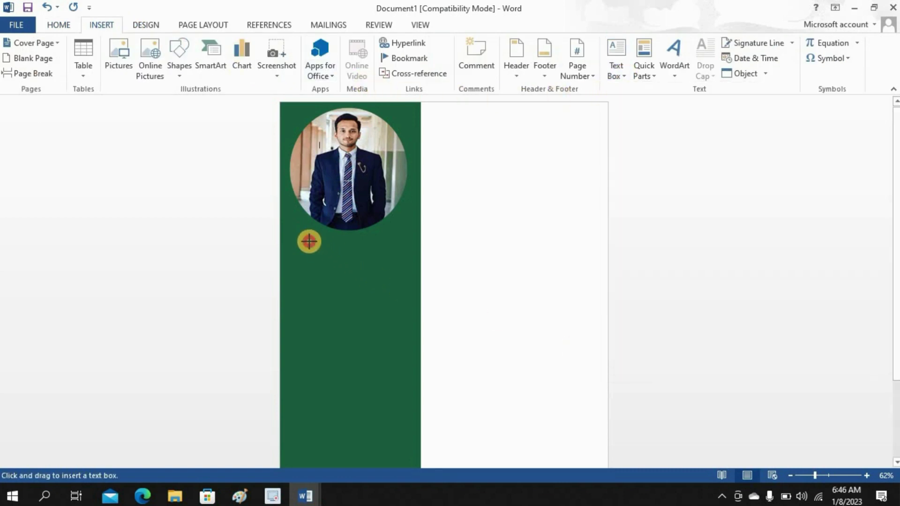
{"action": "left_click_drag", "start_coordinate": [309, 242], "coordinate": [414, 265]}
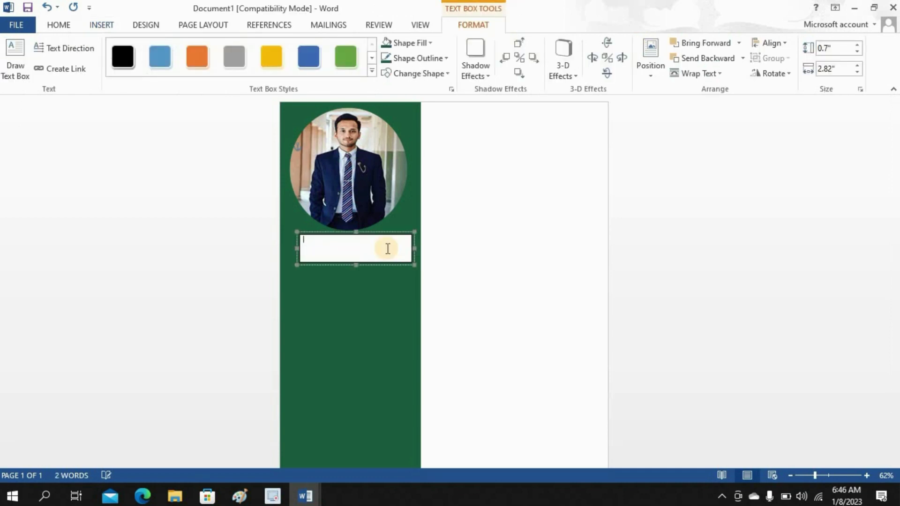
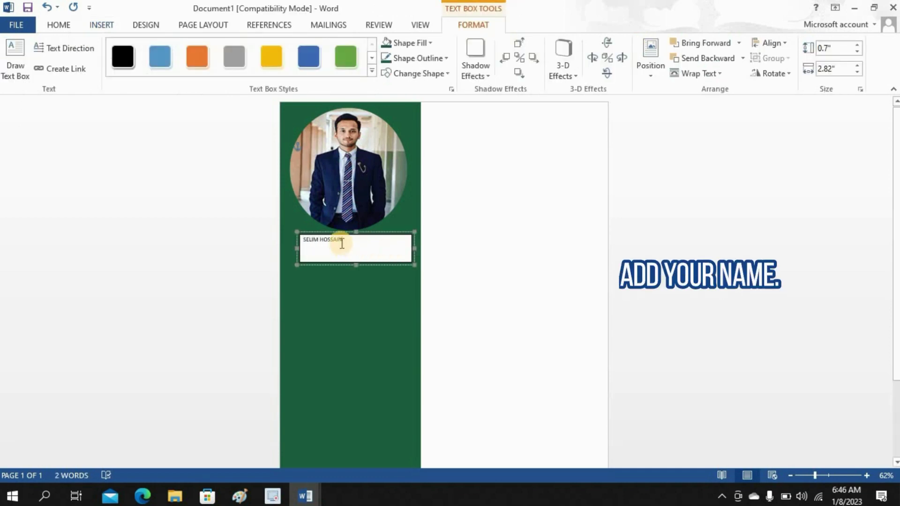
- Style the name with a green box style, white font and 28 pt size
{"action": "triple_click", "coordinate": [303, 237]}
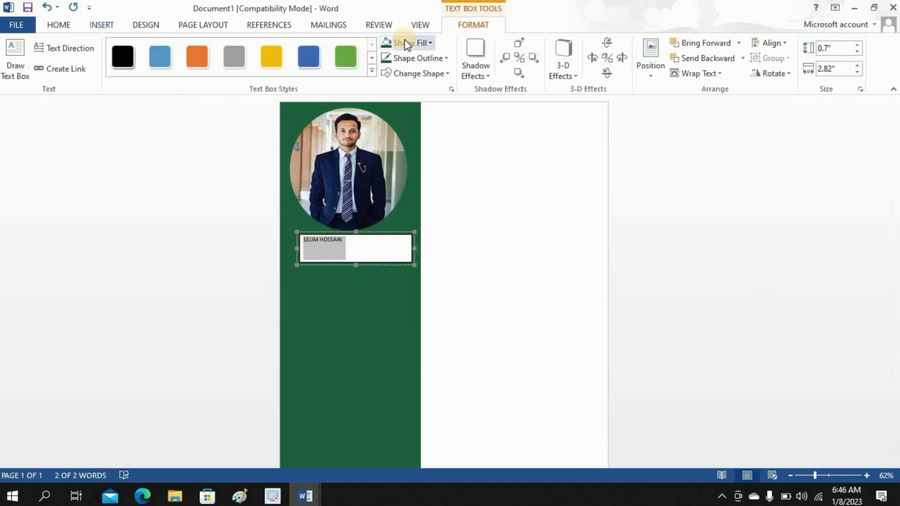
{"action": "left_click", "coordinate": [346, 56]}
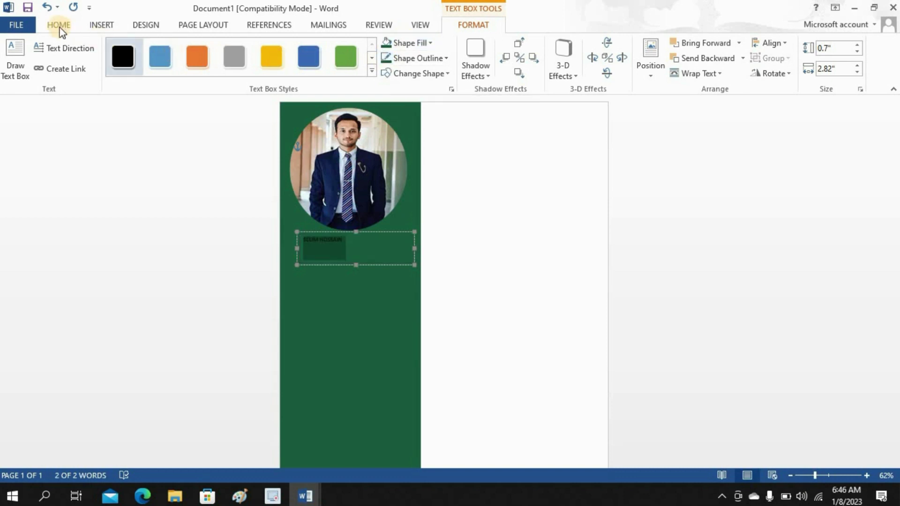
{"action": "scroll", "coordinate": [78, 49], "scroll_direction": "up", "scroll_amount": 8}
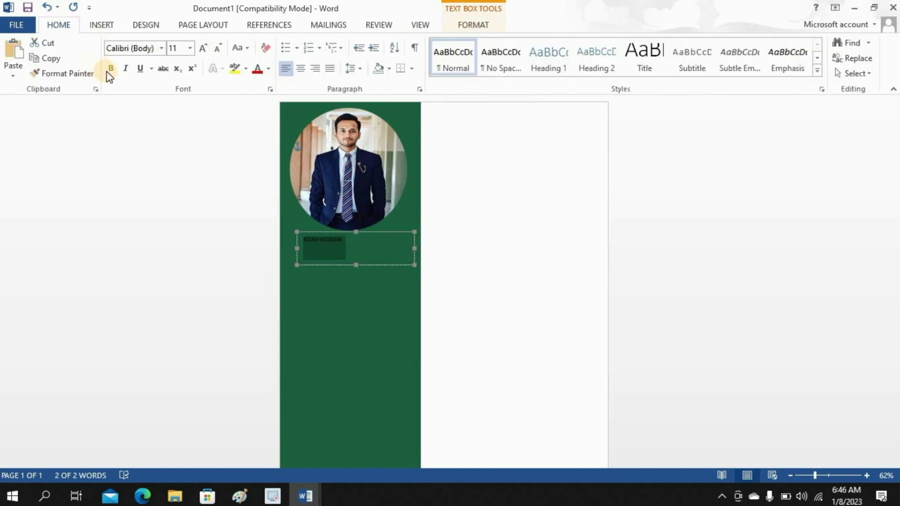
{"action": "left_click", "coordinate": [267, 70]}
{"action": "left_click", "coordinate": [263, 113]}
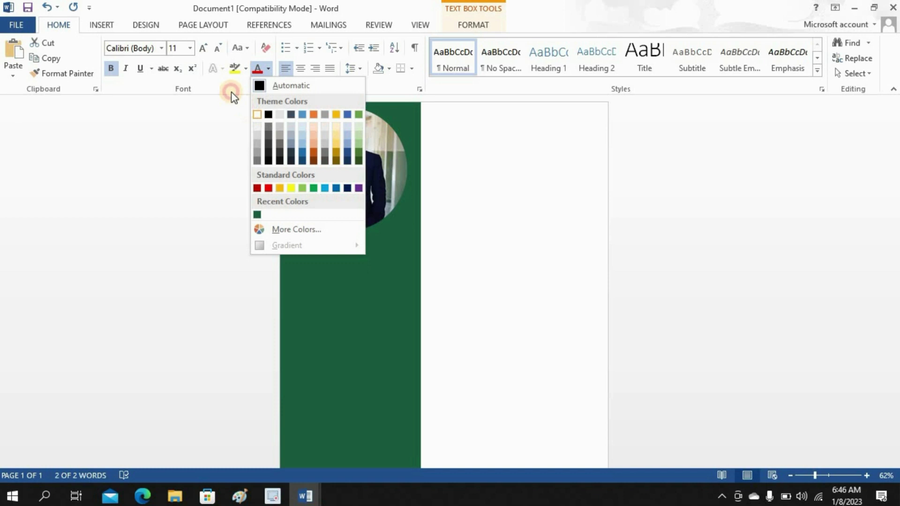
{"action": "left_click", "coordinate": [190, 49]}
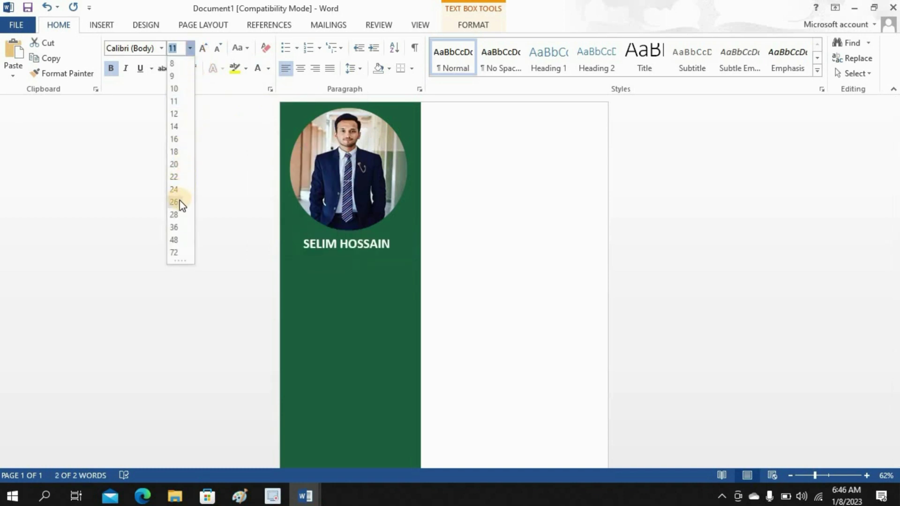
{"action": "left_click", "coordinate": [175, 215]}
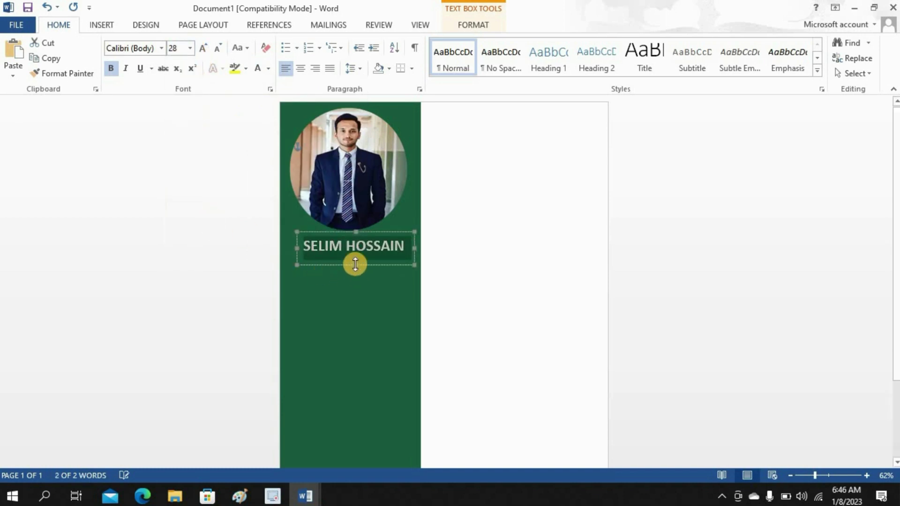
- Nudge the name box slightly up and to the left
{"action": "left_click", "coordinate": [355, 263]}
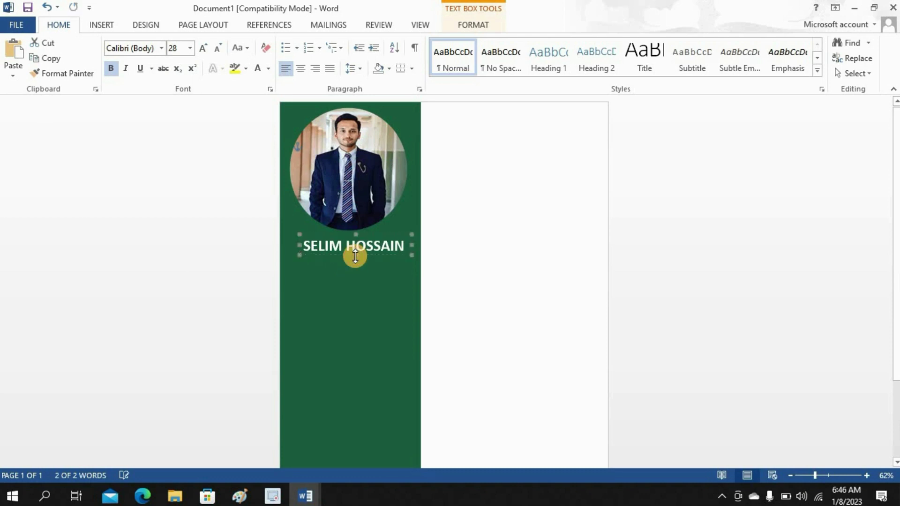
{"action": "left_click_drag", "start_coordinate": [355, 257], "coordinate": [354, 253]}
{"action": "left_click", "coordinate": [482, 255]}
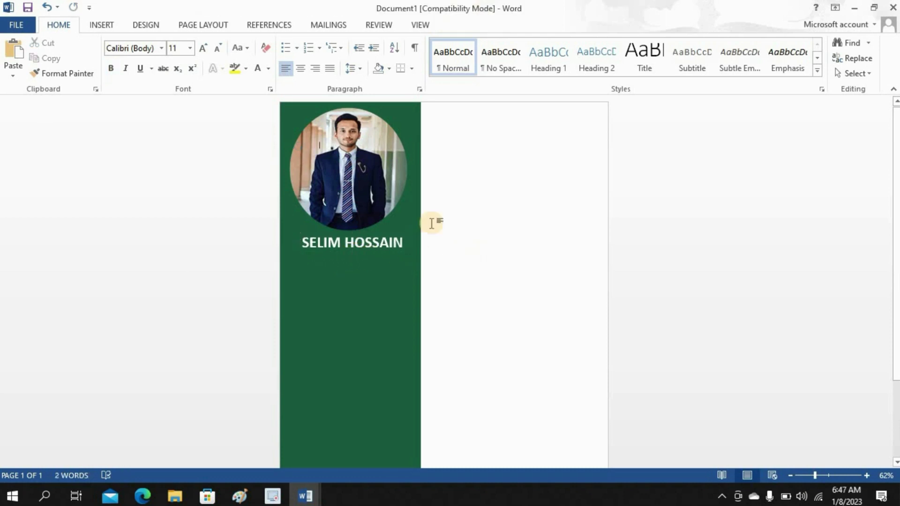
- Draw a text box under the name and type the job title 'Sale Executive'
{"action": "left_click", "coordinate": [112, 27]}
{"action": "left_click", "coordinate": [615, 79]}
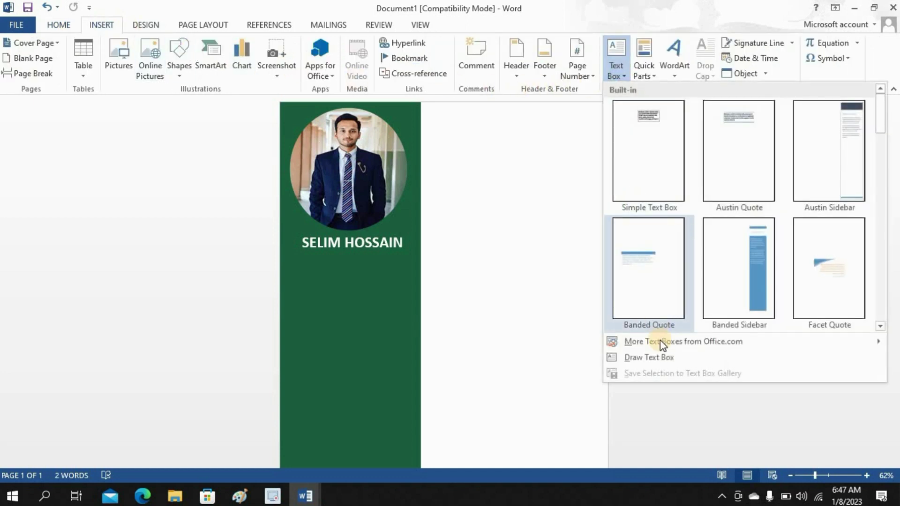
{"action": "left_click", "coordinate": [609, 356]}
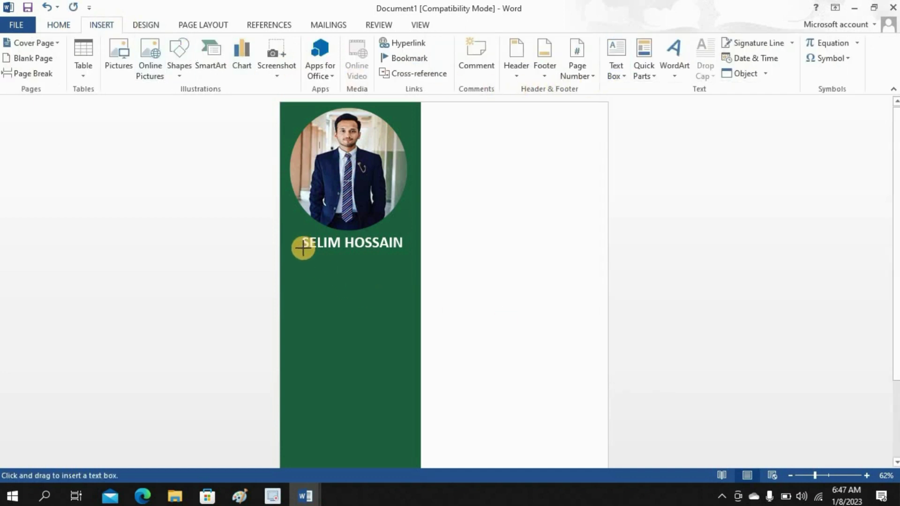
{"action": "left_click_drag", "start_coordinate": [302, 249], "coordinate": [407, 276]}
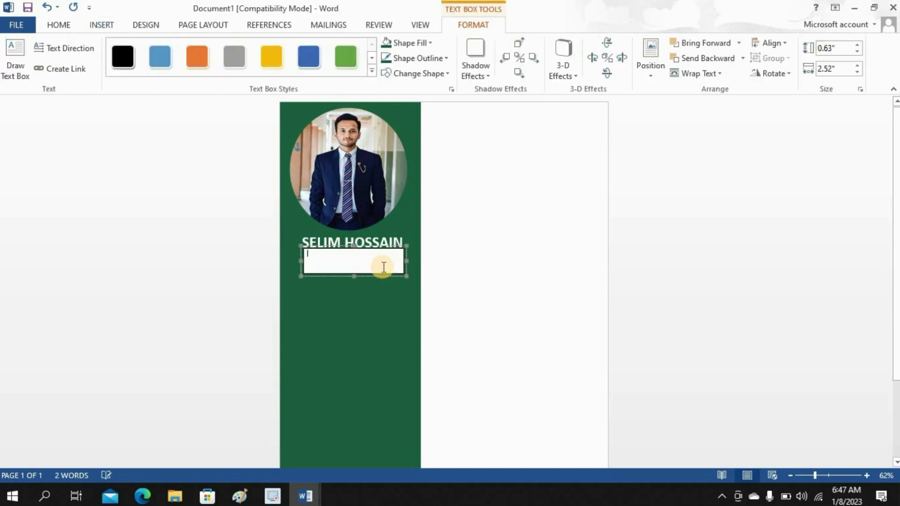
{"action": "type", "text": "Sale Executive"}
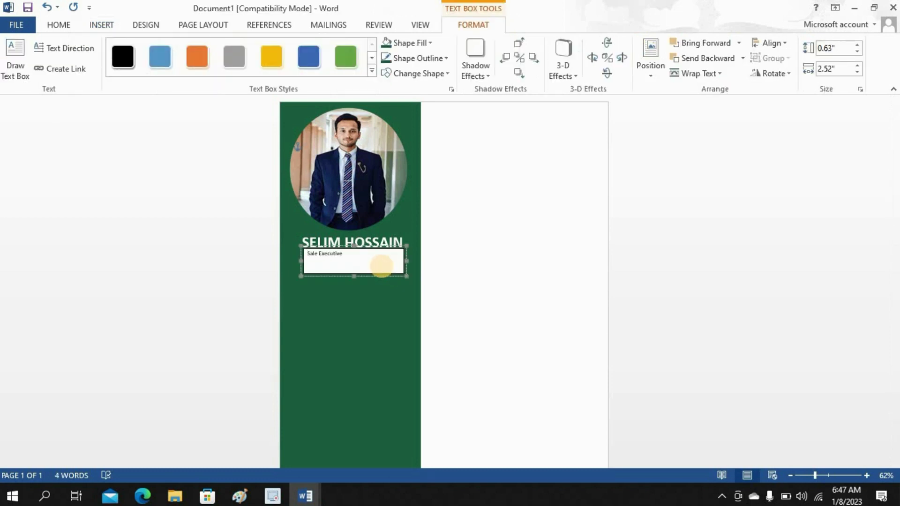
- Remove the title box's fill and border, make the text white 22 pt, and shrink the box
{"action": "left_click", "coordinate": [389, 43]}
{"action": "left_click", "coordinate": [389, 58]}
{"action": "left_click", "coordinate": [60, 25]}
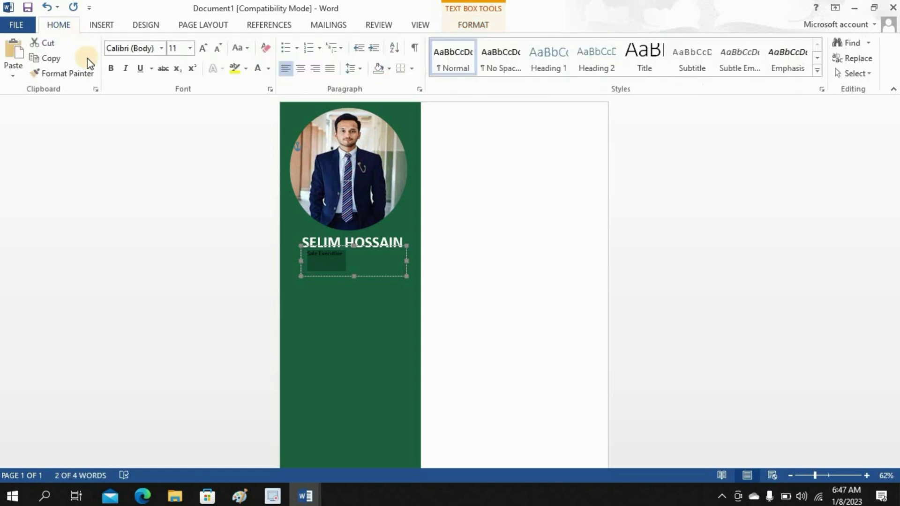
{"action": "left_click", "coordinate": [248, 69]}
{"action": "left_click", "coordinate": [189, 48]}
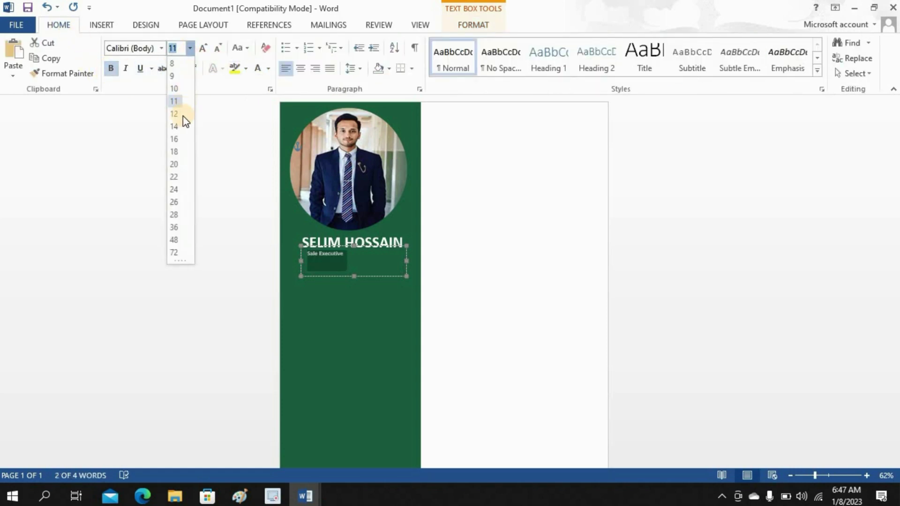
{"action": "left_click", "coordinate": [180, 177]}
{"action": "left_click_drag", "start_coordinate": [353, 275], "coordinate": [358, 266]}
{"action": "left_click", "coordinate": [470, 267]}
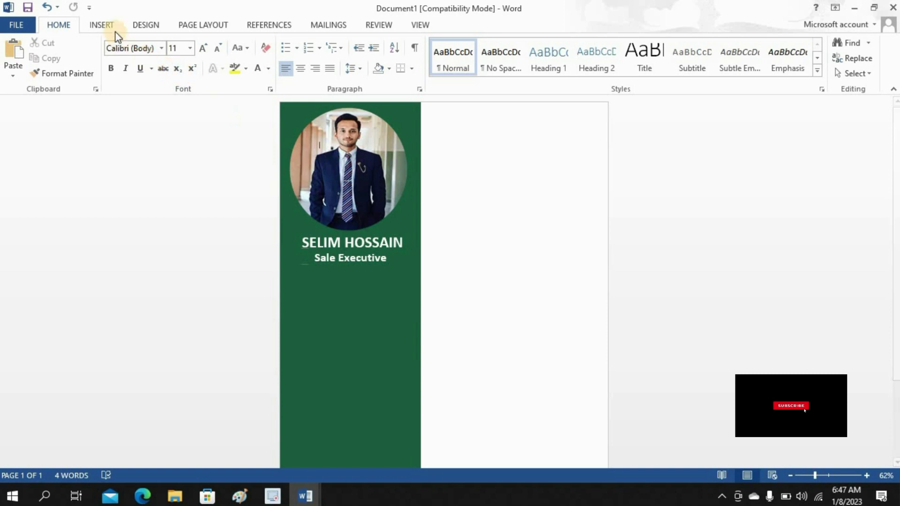
- Draw a text box below the job title containing 'CONTACT'
{"action": "left_click", "coordinate": [101, 25]}
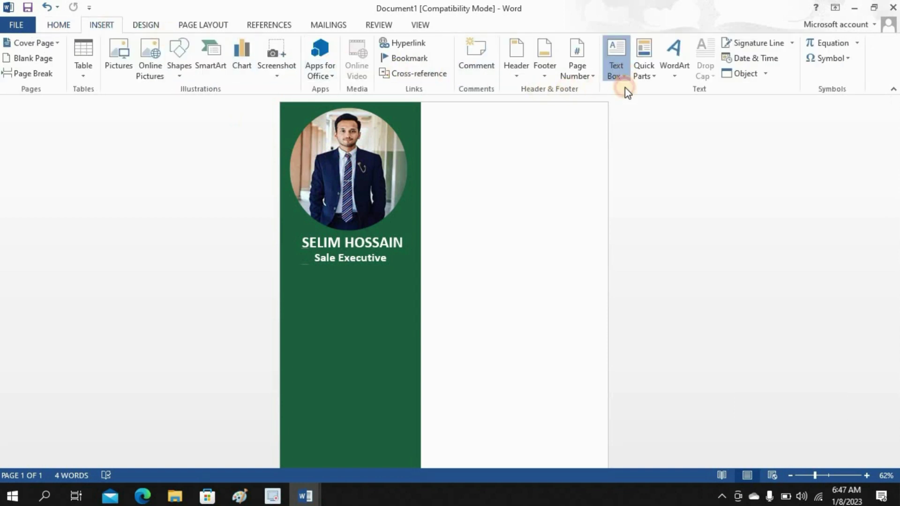
{"action": "left_click", "coordinate": [617, 75]}
{"action": "left_click", "coordinate": [607, 356]}
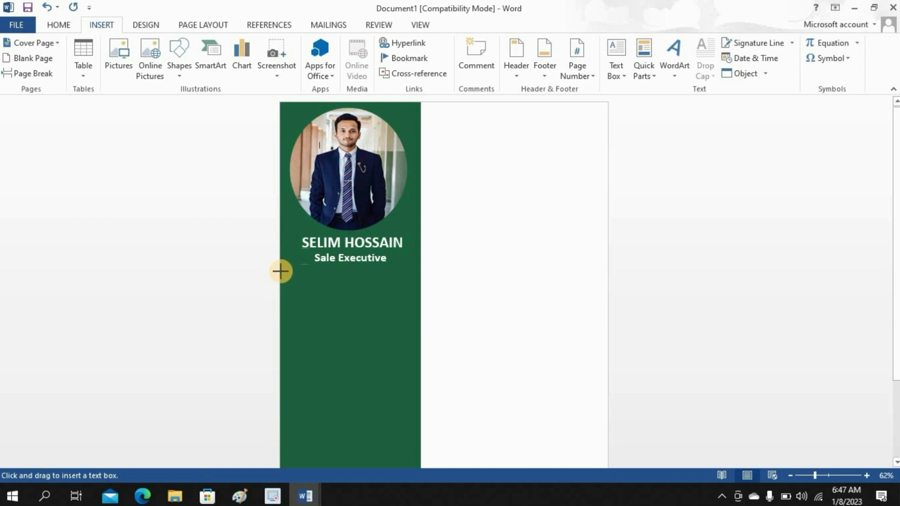
{"action": "left_click_drag", "start_coordinate": [280, 271], "coordinate": [375, 293]}
{"action": "type", "text": "CONTACT"}
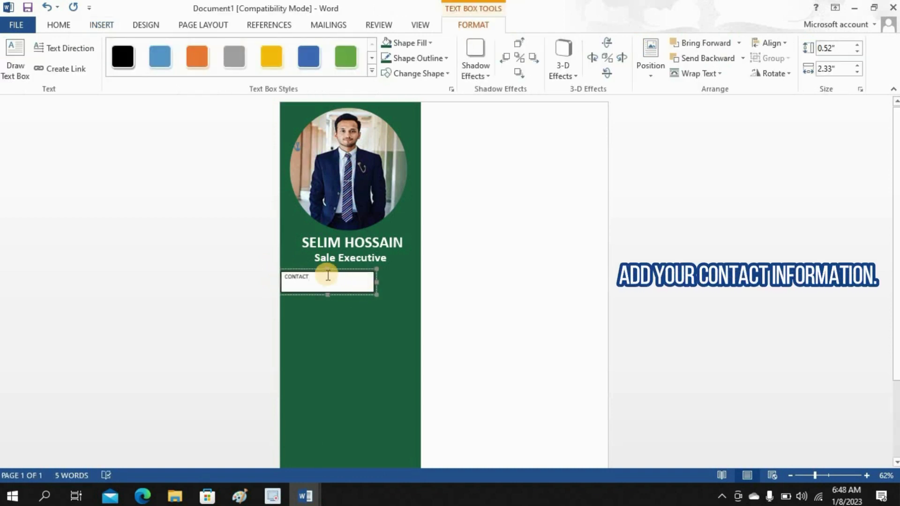
{"action": "left_click_drag", "start_coordinate": [317, 281], "coordinate": [281, 277]}
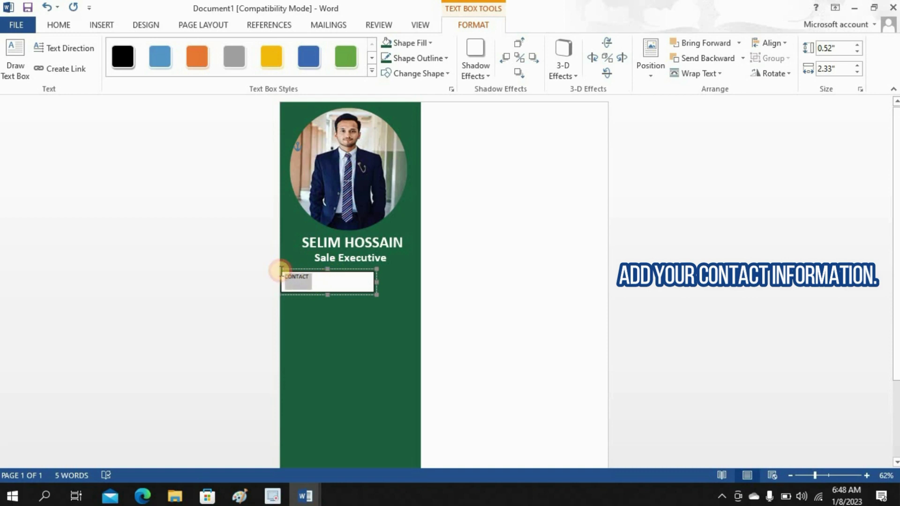
- Fill the CONTACT box lighter green (RGB 51, 153, 102) with a matching green outline
{"action": "left_click", "coordinate": [405, 43]}
{"action": "left_click", "coordinate": [424, 204]}
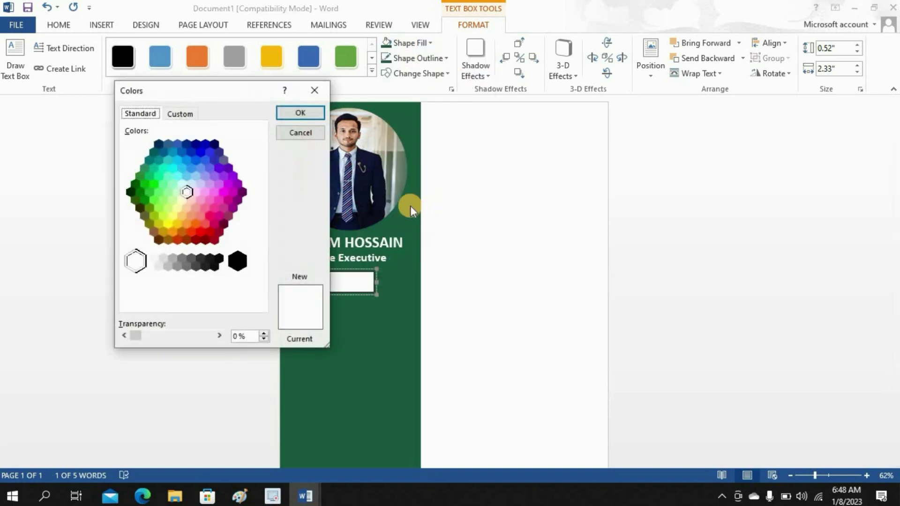
{"action": "left_click", "coordinate": [146, 168]}
{"action": "left_click", "coordinate": [181, 114]}
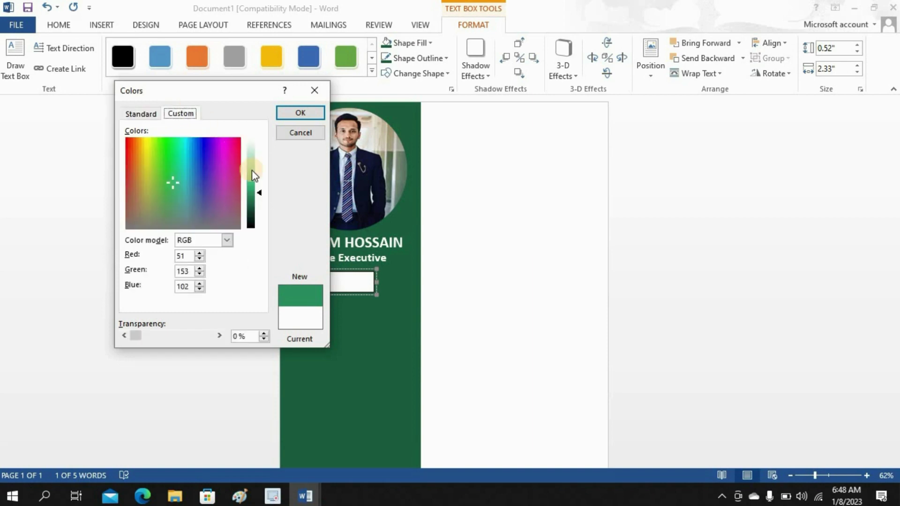
{"action": "left_click_drag", "start_coordinate": [261, 193], "coordinate": [264, 200]}
{"action": "left_click", "coordinate": [298, 113]}
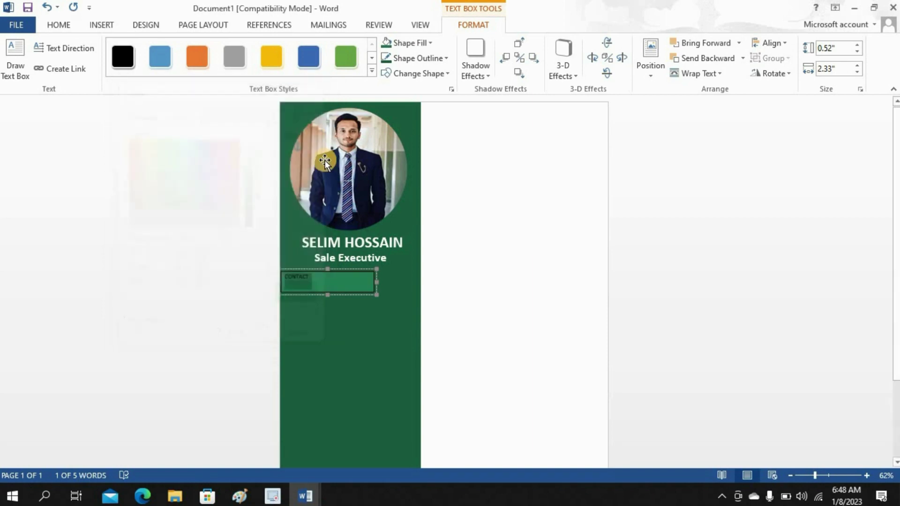
{"action": "left_click", "coordinate": [412, 58]}
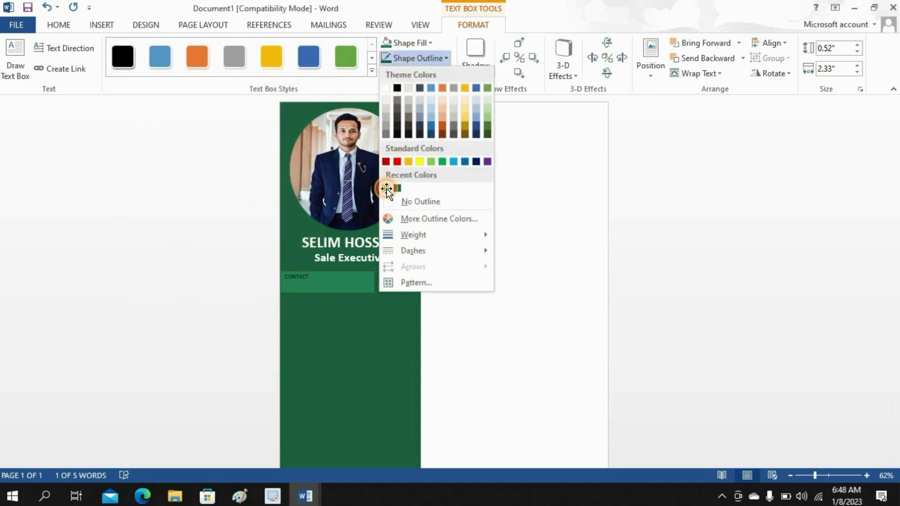
{"action": "left_click", "coordinate": [386, 189]}
- Make the CONTACT text bold, 20 pt and white
{"action": "left_click", "coordinate": [70, 26]}
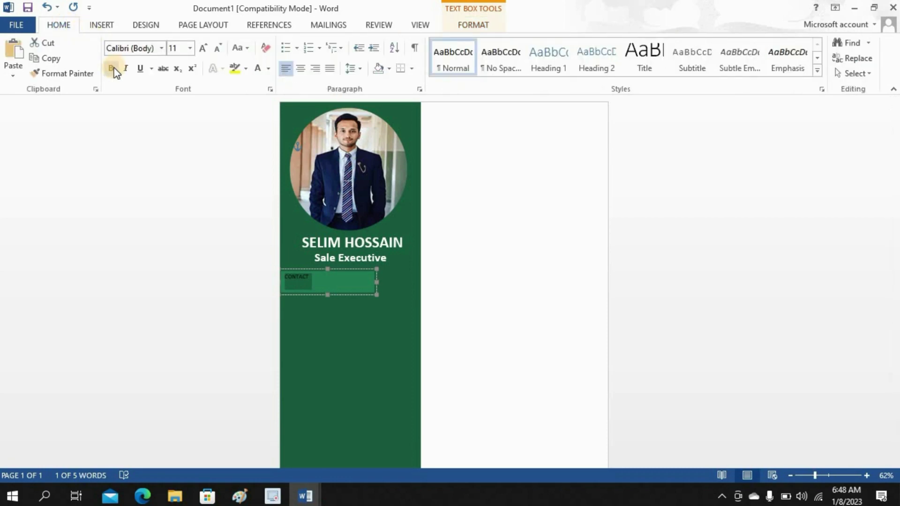
{"action": "left_click", "coordinate": [113, 70]}
{"action": "left_click", "coordinate": [190, 49]}
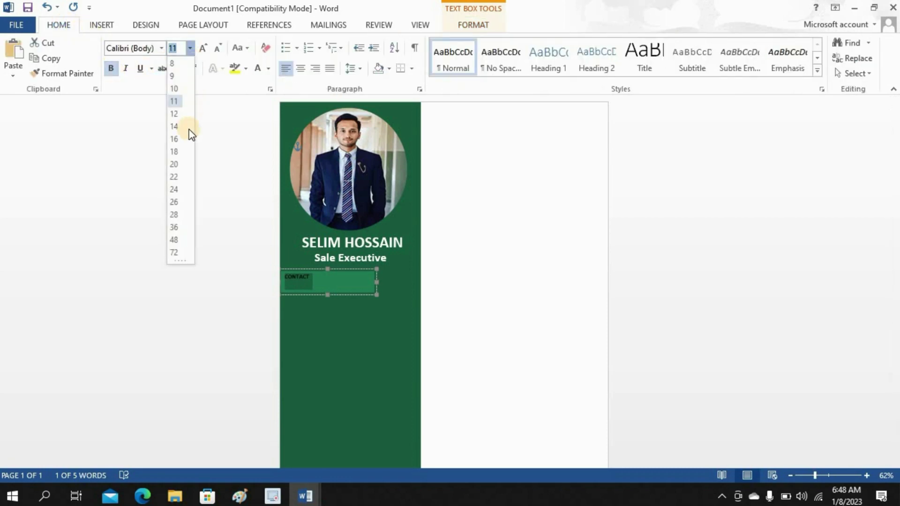
{"action": "left_click", "coordinate": [182, 172]}
{"action": "left_click", "coordinate": [259, 69]}
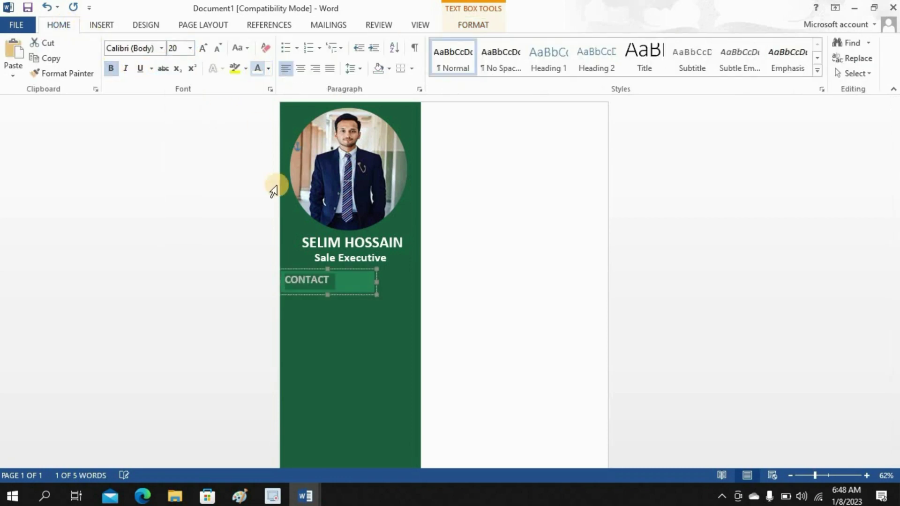
{"action": "left_click", "coordinate": [328, 292]}
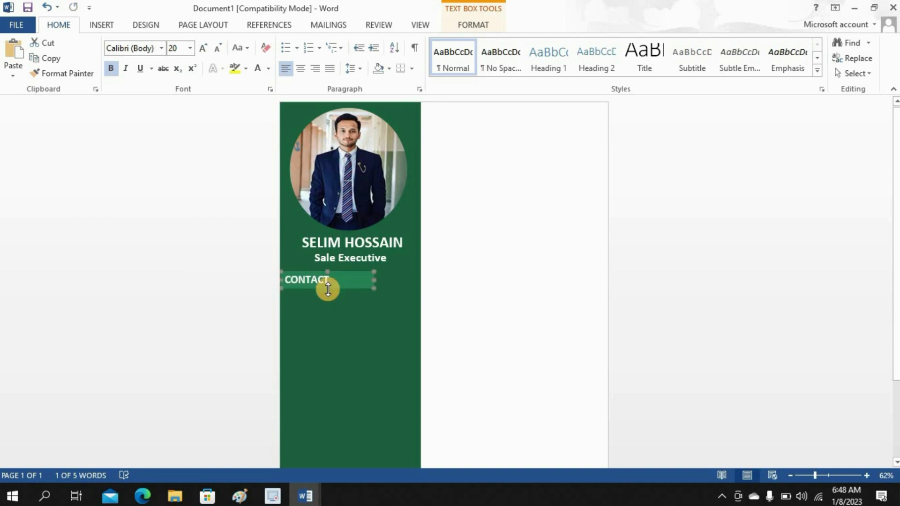
{"action": "left_click", "coordinate": [479, 294]}
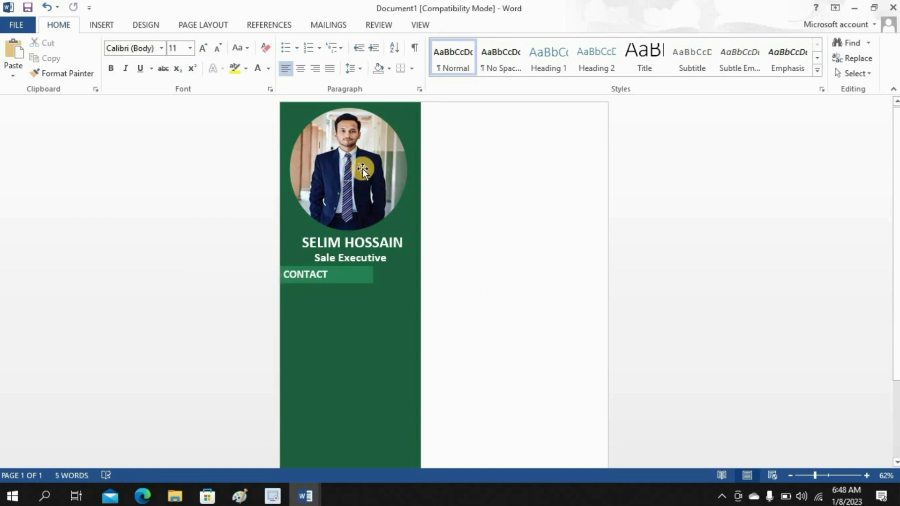
- Search Bing for a location icon and insert the teal pin image
{"action": "left_click", "coordinate": [103, 25]}
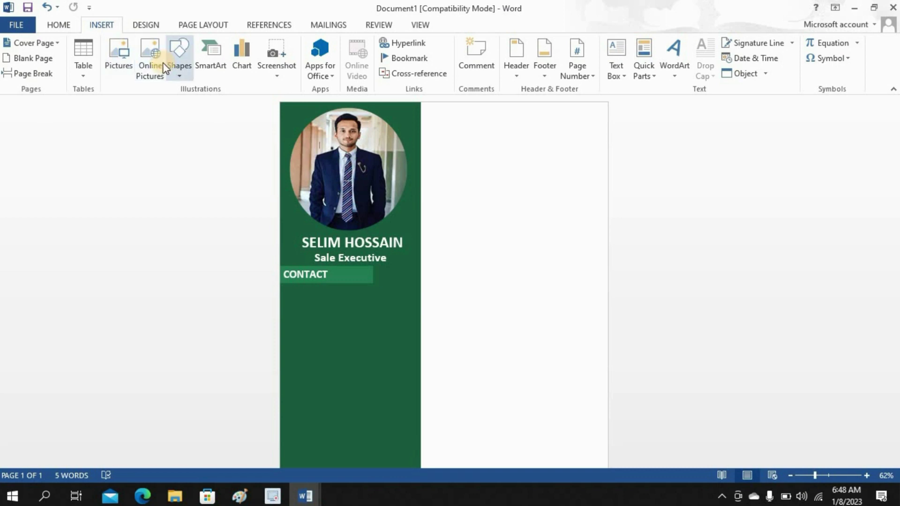
{"action": "left_click", "coordinate": [156, 66]}
{"action": "left_click", "coordinate": [499, 175]}
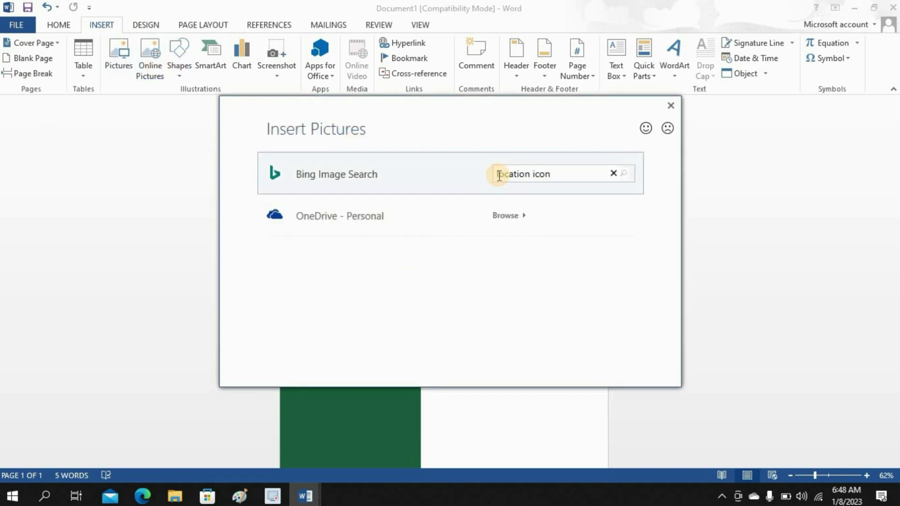
{"action": "left_click", "coordinate": [626, 175]}
{"action": "left_click", "coordinate": [318, 267]}
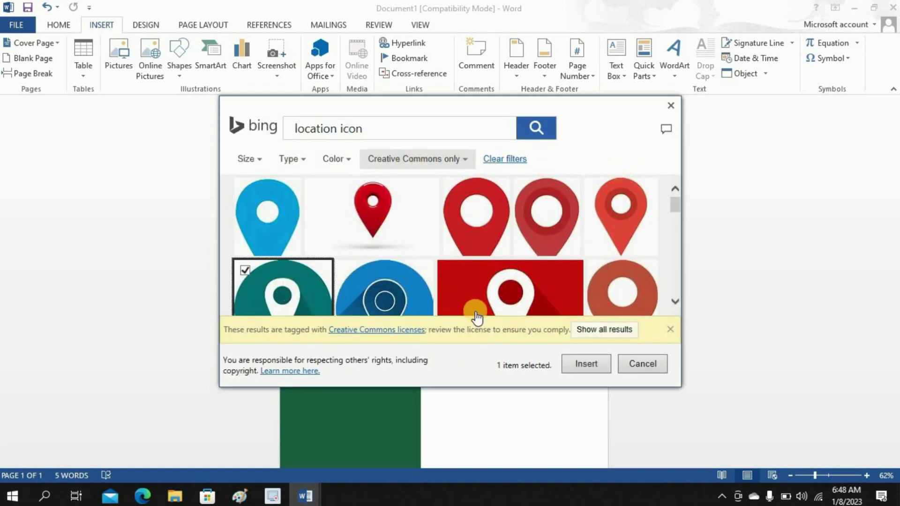
{"action": "left_click", "coordinate": [578, 364]}
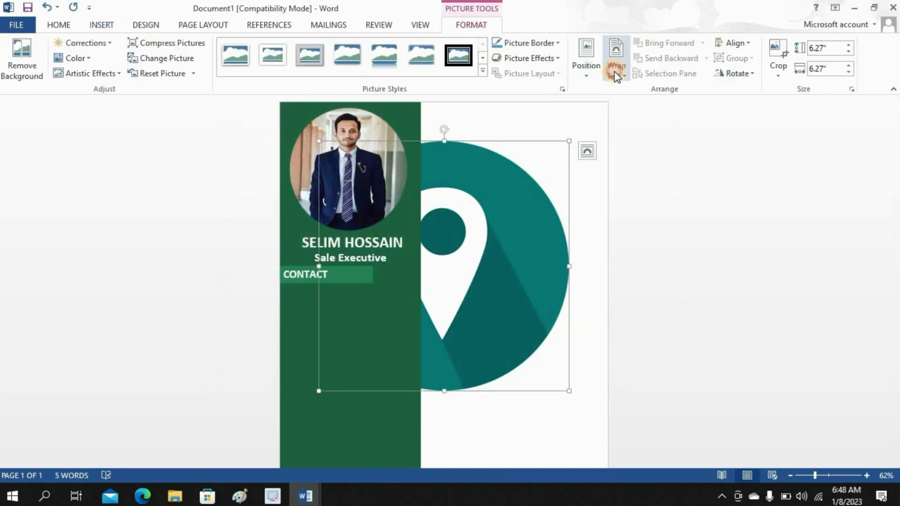
- Float the pin in front of text and shrink it to a 0.33" icon below CONTACT
{"action": "left_click", "coordinate": [616, 75]}
{"action": "left_click", "coordinate": [634, 123]}
{"action": "left_click", "coordinate": [616, 70]}
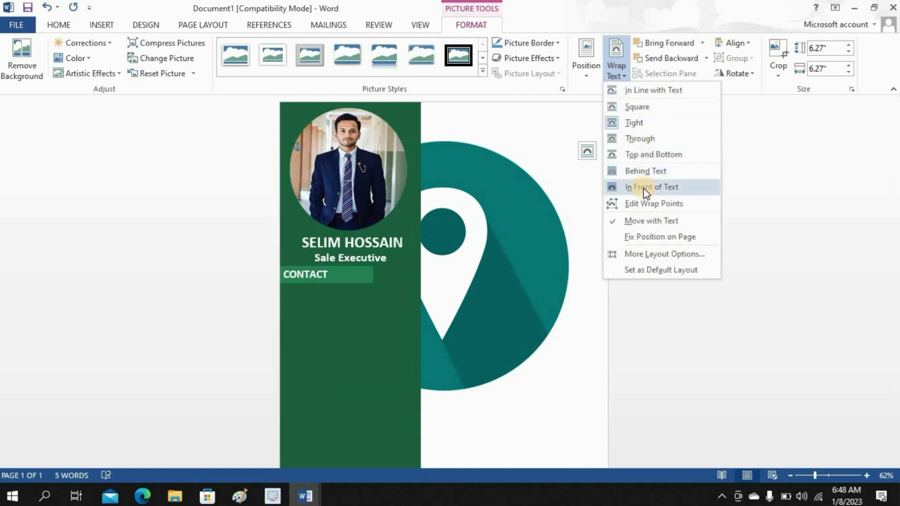
{"action": "left_click", "coordinate": [646, 190]}
{"action": "left_click_drag", "start_coordinate": [567, 390], "coordinate": [289, 292]}
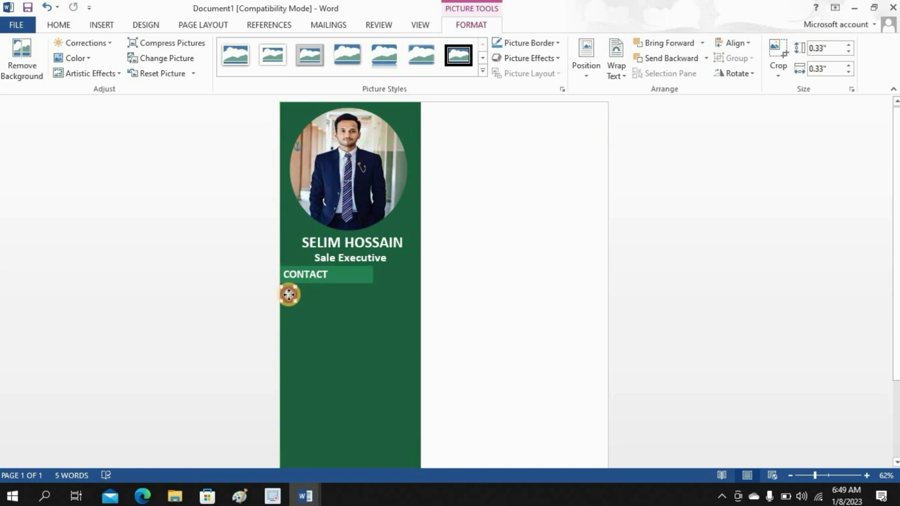
{"action": "left_click", "coordinate": [439, 235]}
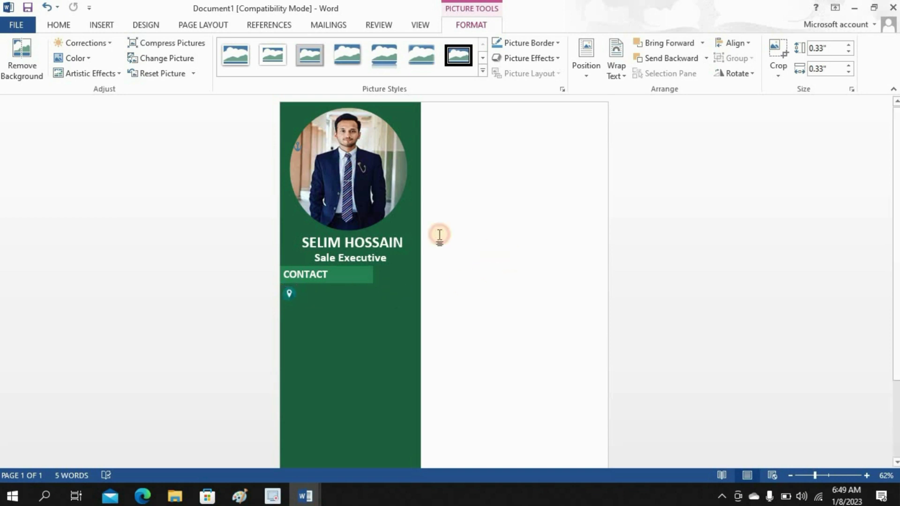
{"action": "left_click", "coordinate": [106, 26]}
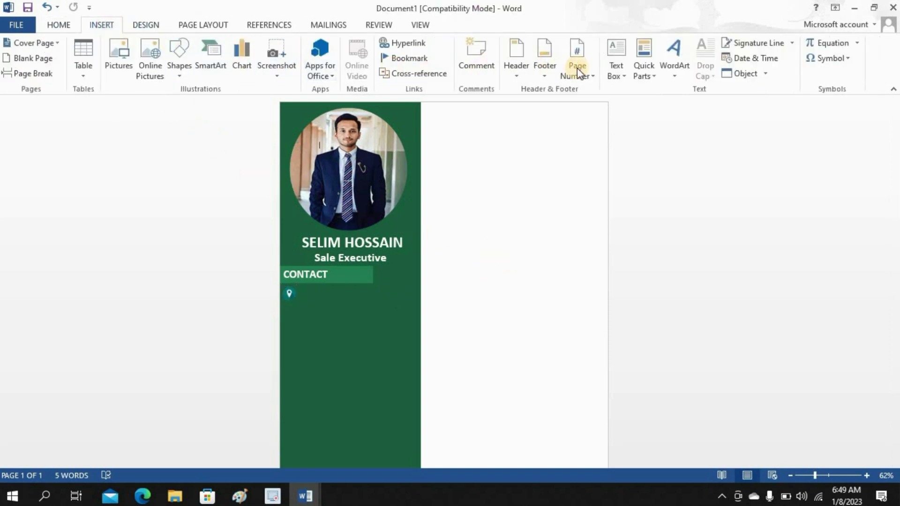
- Draw a text box beside the pin and type a placeholder street, city and zip address
{"action": "left_click", "coordinate": [625, 78]}
{"action": "left_click", "coordinate": [607, 351]}
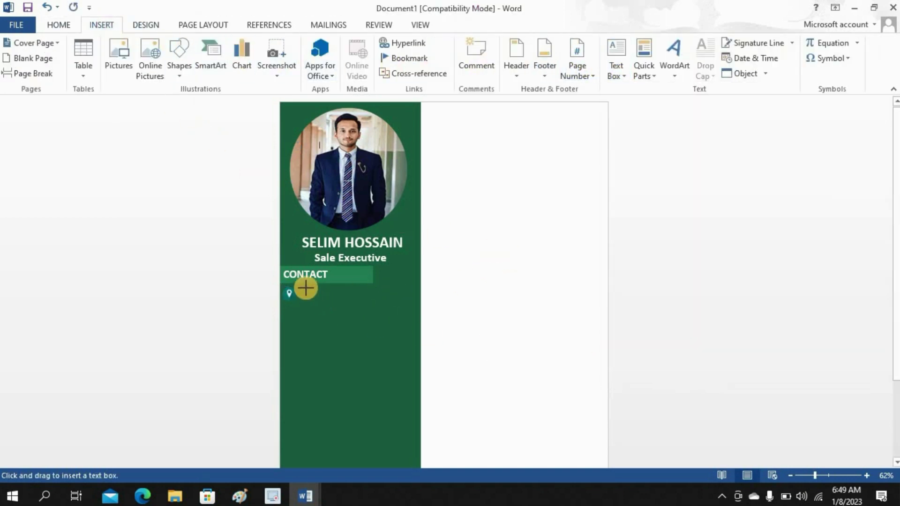
{"action": "left_click_drag", "start_coordinate": [296, 288], "coordinate": [405, 305]}
{"action": "type", "text": "123 S"}
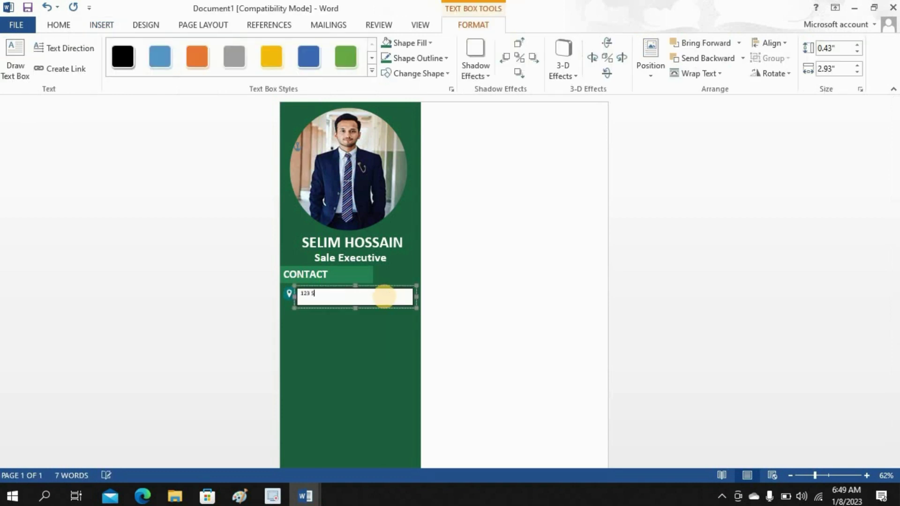
{"action": "type", "text": "treet name, City, Zip code"}
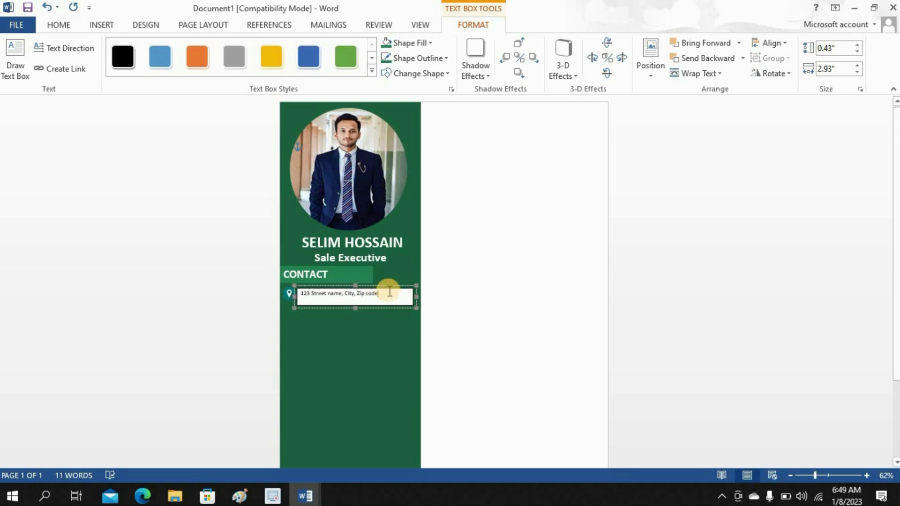
{"action": "left_click_drag", "start_coordinate": [388, 297], "coordinate": [295, 283]}
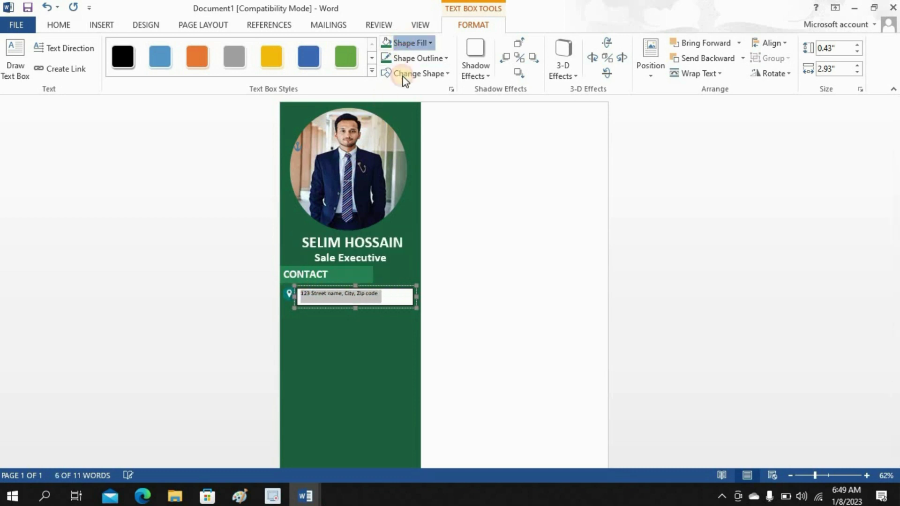
- Give the address box the recent green fill and a green outline
{"action": "left_click", "coordinate": [408, 43]}
{"action": "left_click", "coordinate": [397, 174]}
{"action": "left_click", "coordinate": [404, 43]}
{"action": "left_click", "coordinate": [403, 44]}
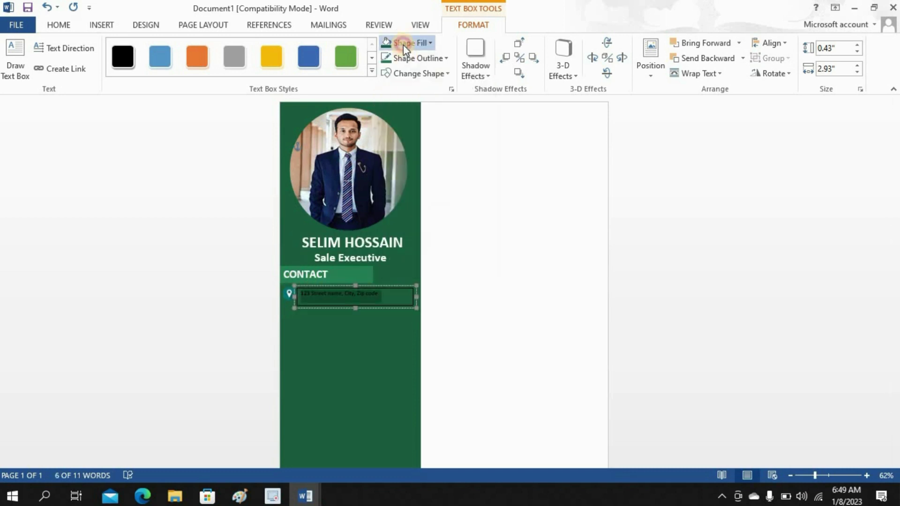
{"action": "left_click", "coordinate": [405, 63]}
{"action": "left_click", "coordinate": [388, 187]}
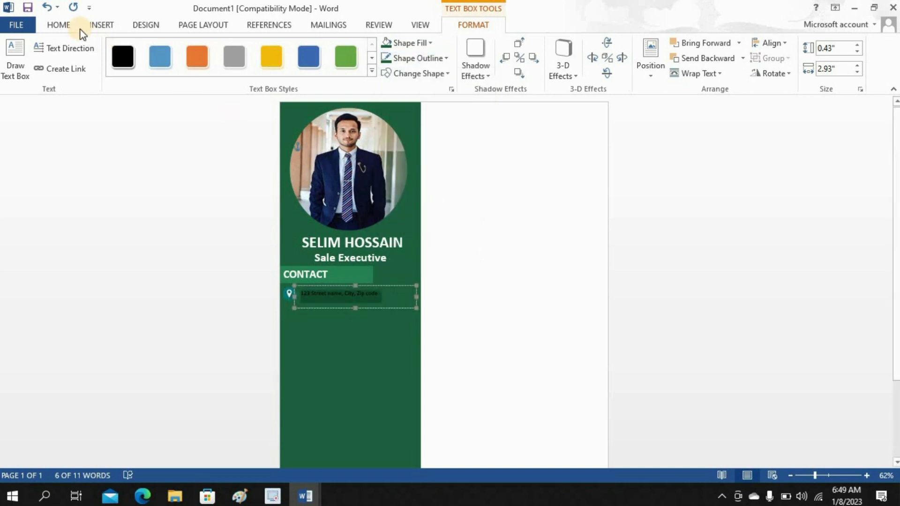
- Set the address text to 14 pt white
{"action": "left_click", "coordinate": [59, 25]}
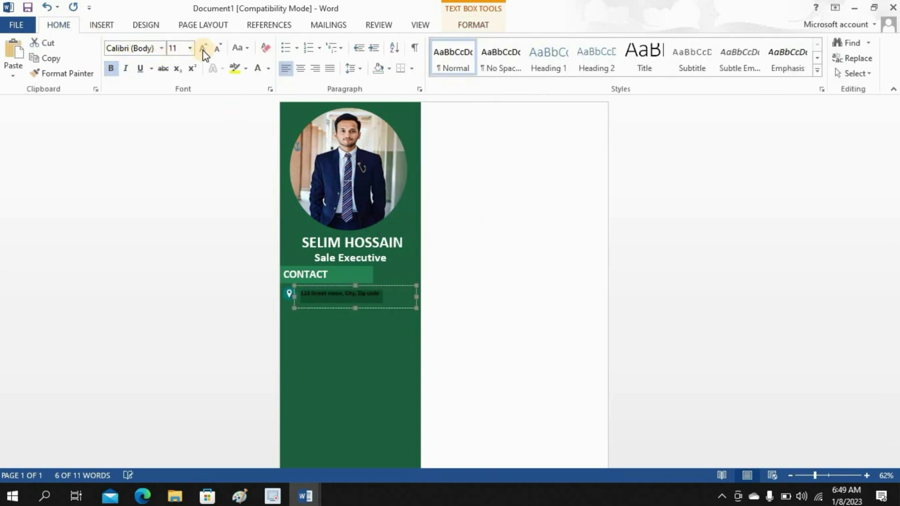
{"action": "left_click", "coordinate": [175, 112]}
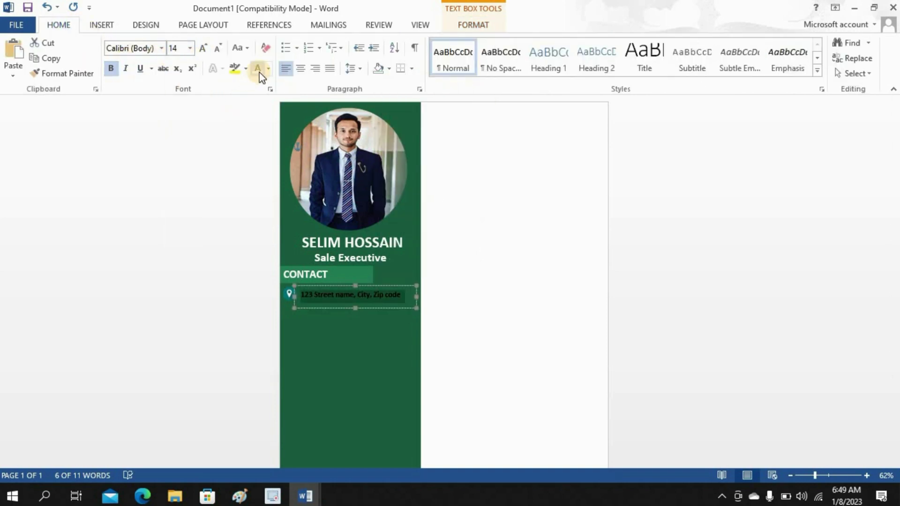
{"action": "left_click", "coordinate": [258, 70]}
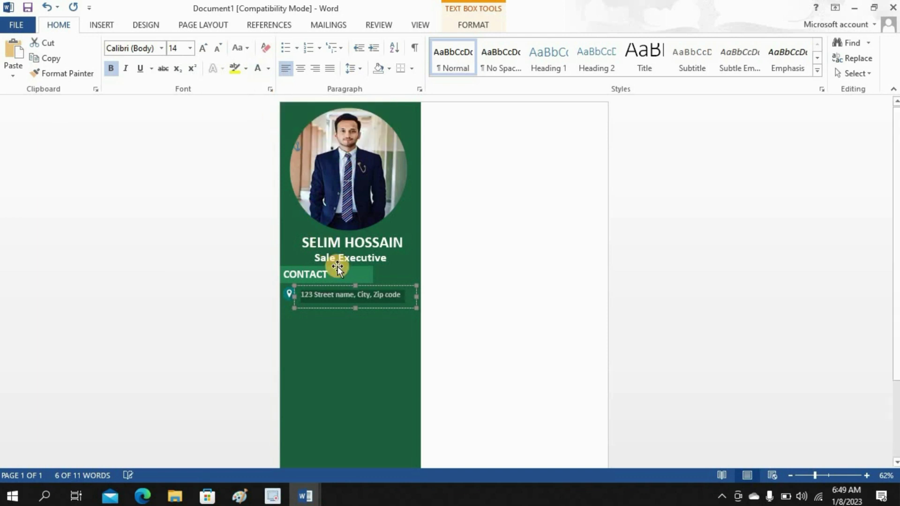
{"action": "left_click", "coordinate": [357, 306]}
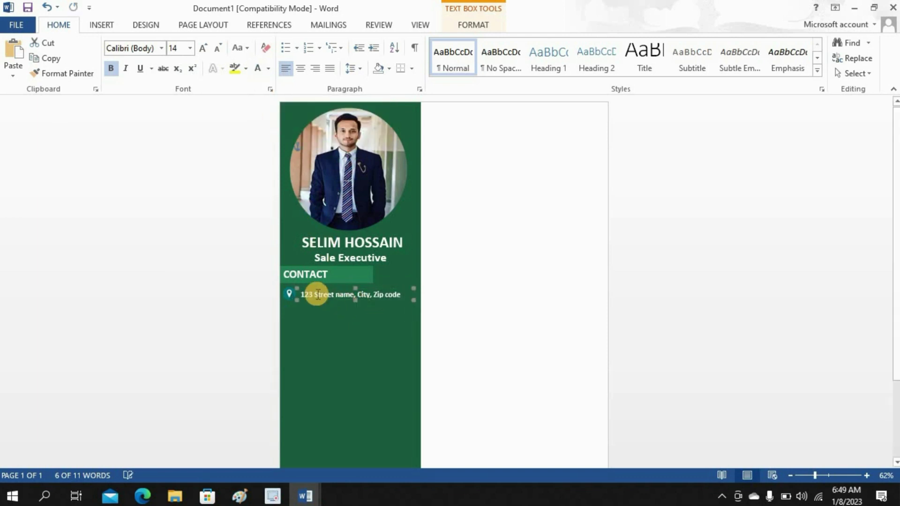
- Nudge the location icon down to line up with the address
{"action": "left_click", "coordinate": [289, 292]}
{"action": "key", "text": "Down"}
{"action": "key", "text": "Down"}
{"action": "key", "text": "Down"}
{"action": "key", "text": "Down"}
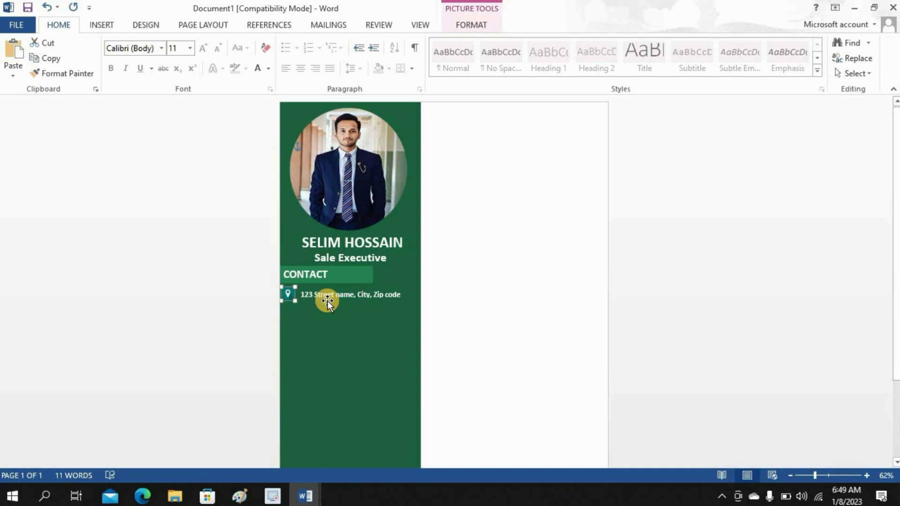
{"action": "left_click", "coordinate": [329, 300]}
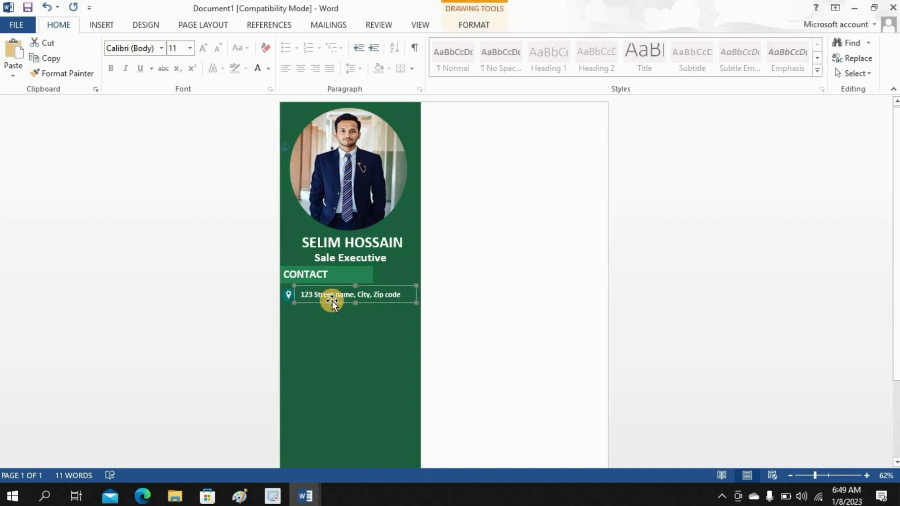
{"action": "left_click", "coordinate": [332, 300]}
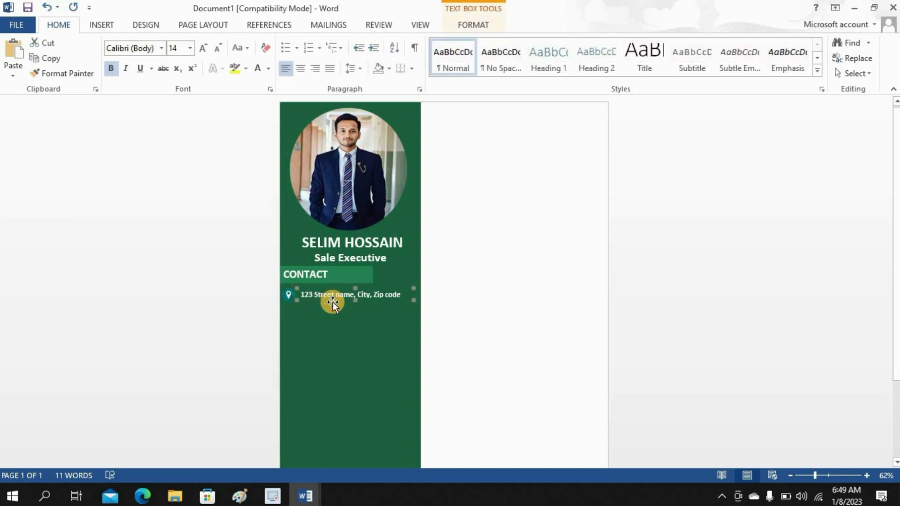
{"action": "left_click", "coordinate": [491, 321]}
{"action": "left_click", "coordinate": [110, 26]}
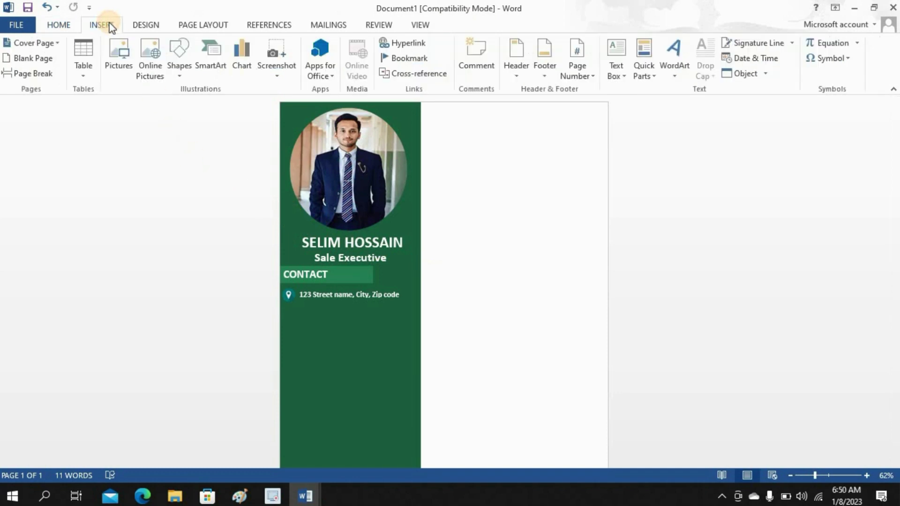
- Search online for a phone icon, filter to teal, and insert the first result
{"action": "left_click", "coordinate": [152, 52]}
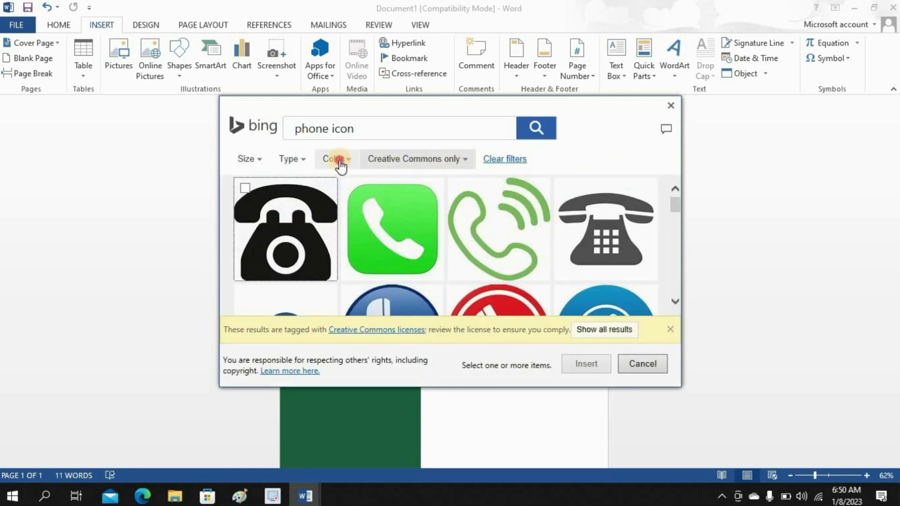
{"action": "left_click", "coordinate": [337, 161]}
{"action": "left_click", "coordinate": [327, 247]}
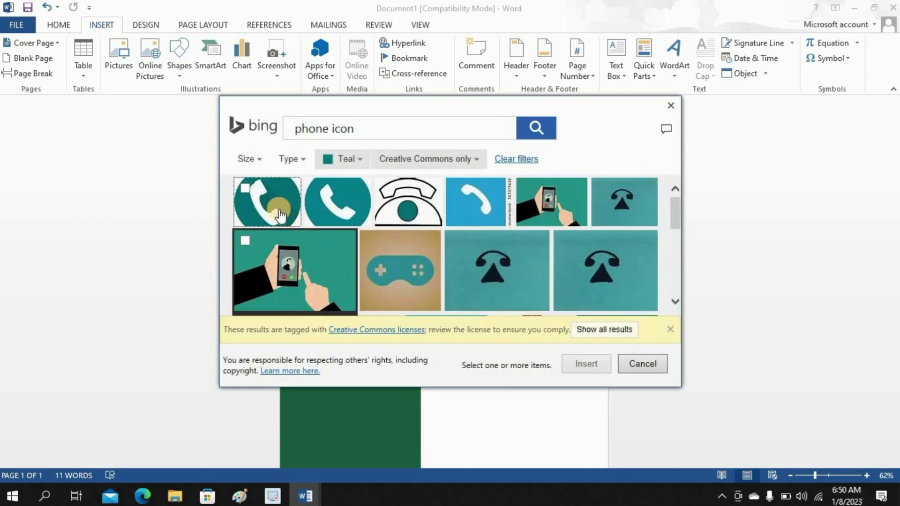
{"action": "left_click", "coordinate": [265, 204]}
{"action": "left_click", "coordinate": [585, 364]}
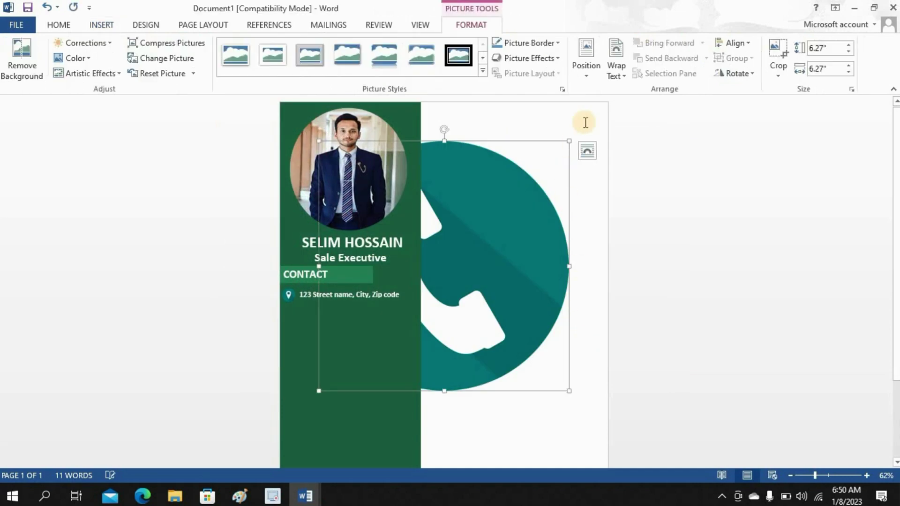
- Float the phone icon in front of text and shrink it to 0.3" below the pin
{"action": "left_click", "coordinate": [615, 70]}
{"action": "left_click", "coordinate": [621, 126]}
{"action": "left_click", "coordinate": [622, 76]}
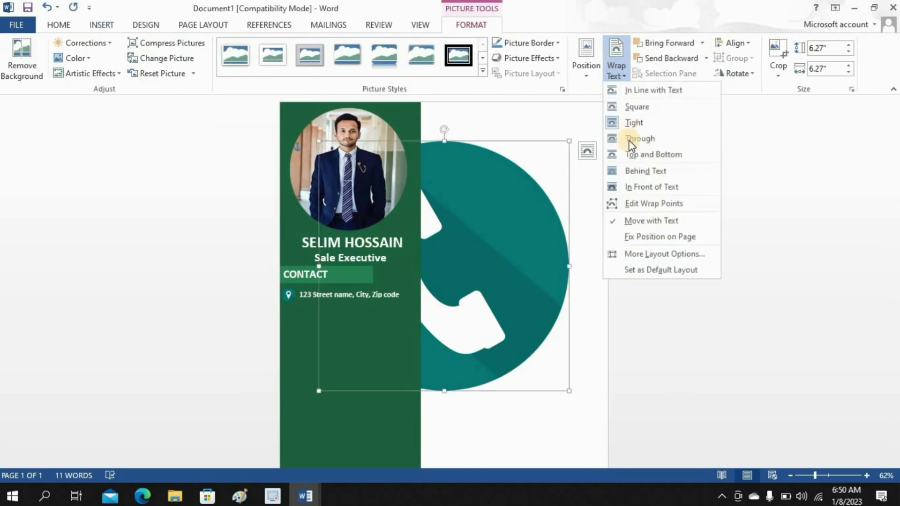
{"action": "left_click", "coordinate": [637, 187]}
{"action": "left_click_drag", "start_coordinate": [568, 391], "coordinate": [292, 317]}
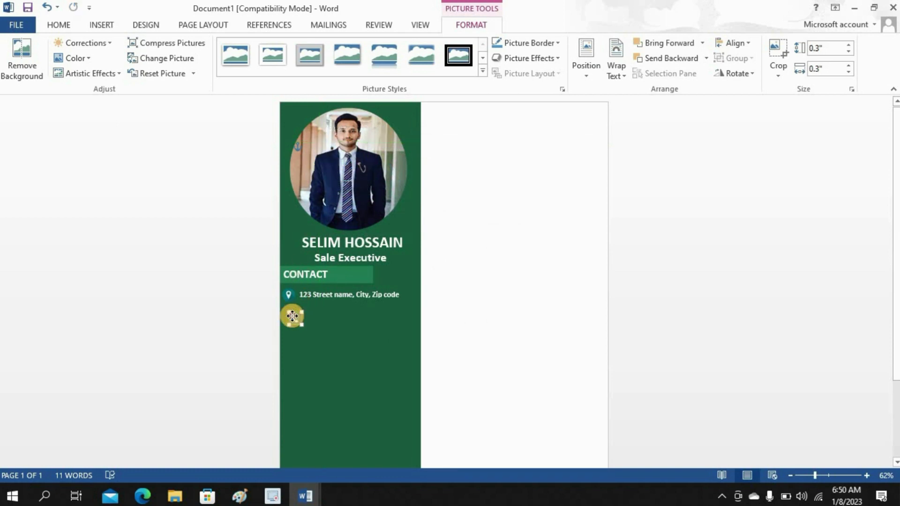
{"action": "left_click", "coordinate": [483, 272]}
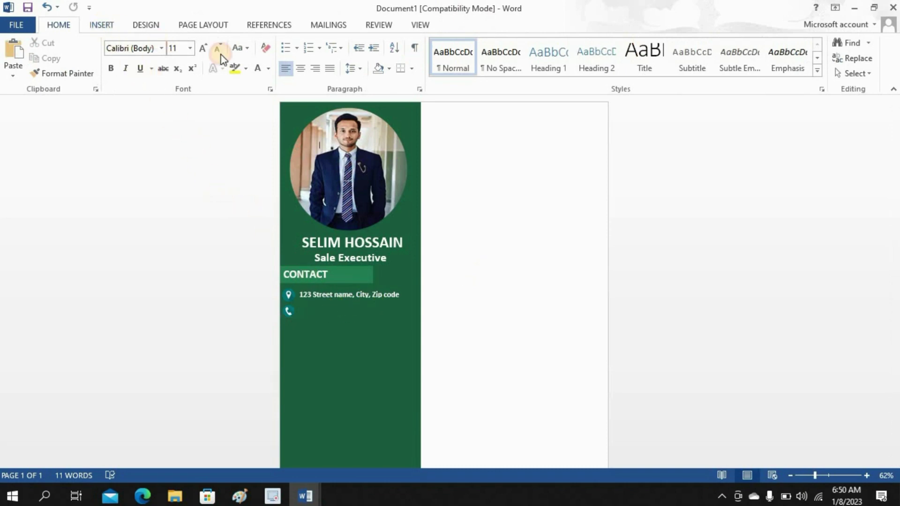
{"action": "left_click", "coordinate": [102, 24]}
- Draw a text box beside the phone icon and type the phone number
{"action": "left_click", "coordinate": [618, 70]}
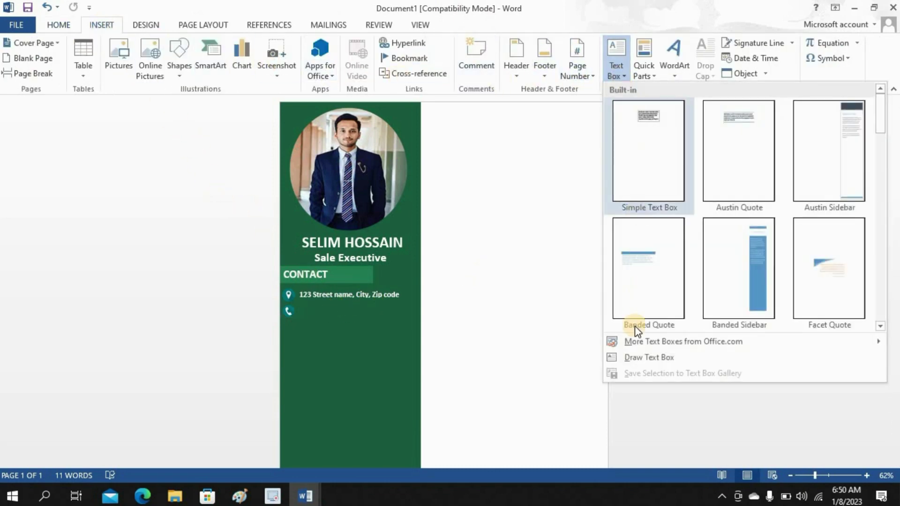
{"action": "left_click", "coordinate": [633, 359]}
{"action": "mouse_move", "coordinate": [297, 304]}
{"action": "left_mouse_down"}
{"action": "mouse_move", "coordinate": [402, 321]}
{"action": "mouse_move", "coordinate": [301, 310]}
{"action": "left_mouse_up"}
{"action": "type", "text": "+0123456789"}
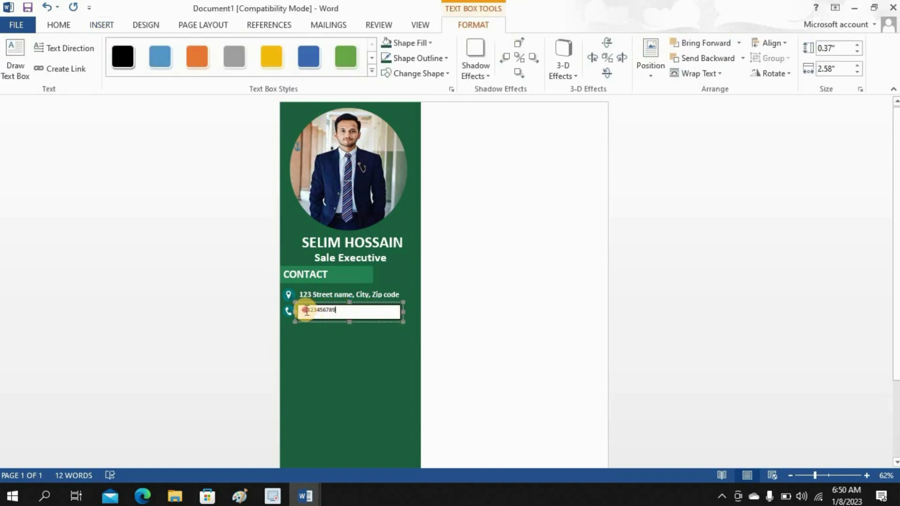
- Remove the phone number box's fill and set the number to 14 pt
{"action": "left_click", "coordinate": [384, 43]}
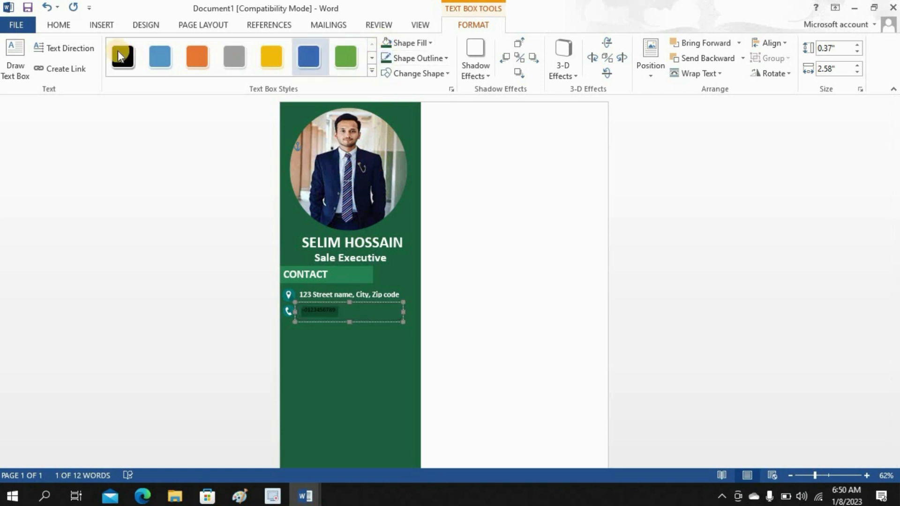
{"action": "left_click", "coordinate": [59, 24]}
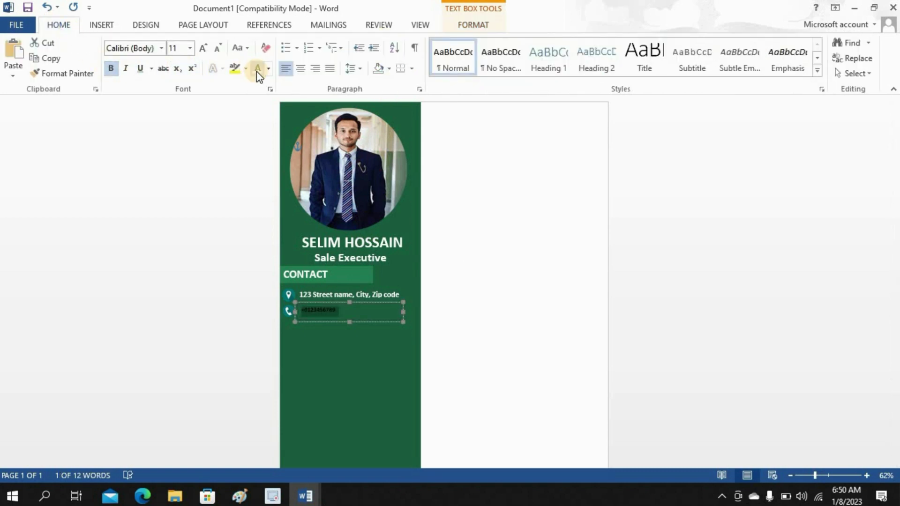
{"action": "left_click", "coordinate": [190, 48]}
{"action": "left_click", "coordinate": [174, 134]}
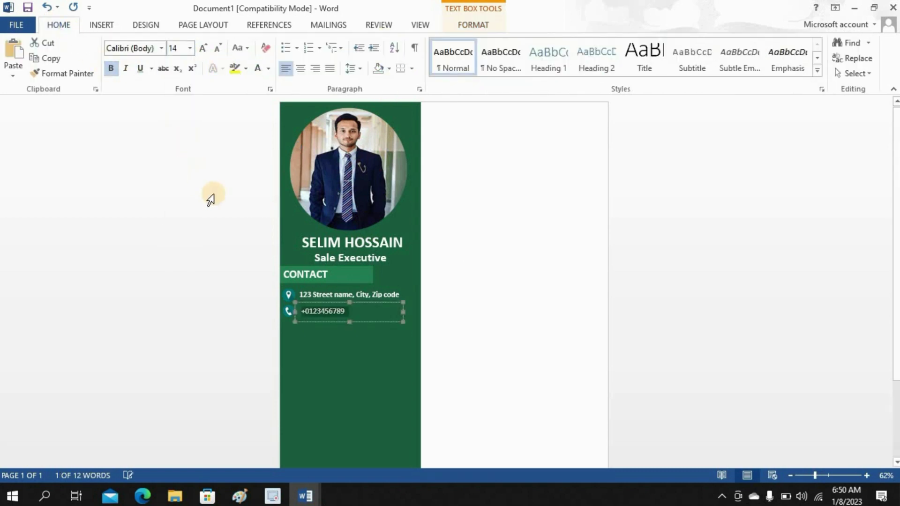
{"action": "left_click", "coordinate": [351, 321]}
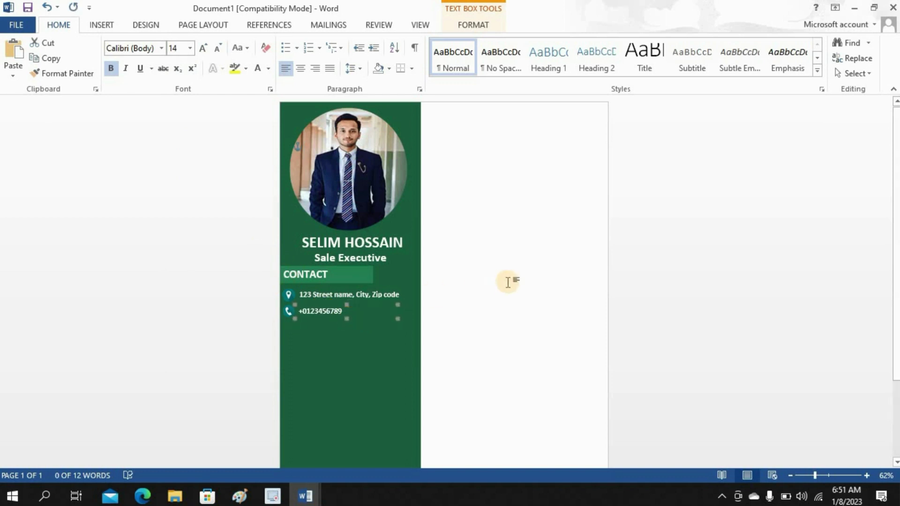
{"action": "left_click", "coordinate": [477, 268]}
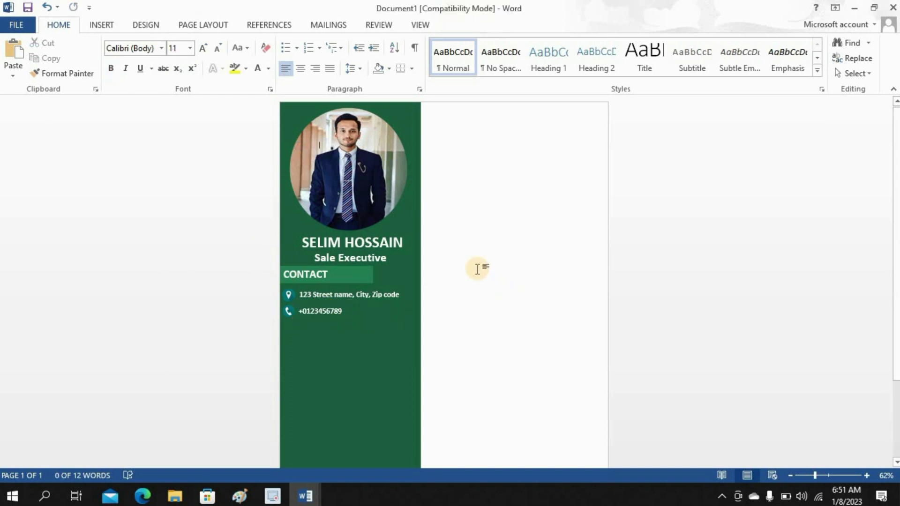
- Insert the first teal result from an Online Pictures search for 'mail icon'
{"action": "left_click", "coordinate": [103, 26]}
{"action": "left_click", "coordinate": [149, 59]}
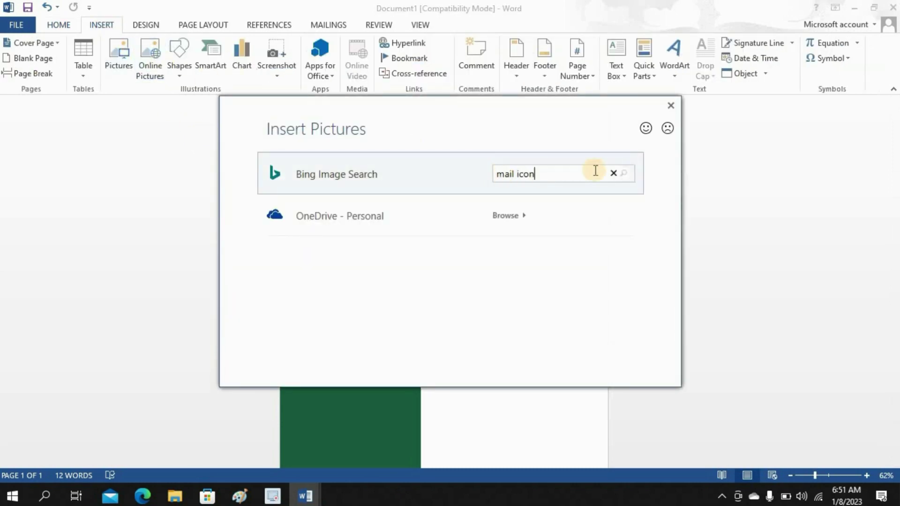
{"action": "left_click", "coordinate": [625, 176]}
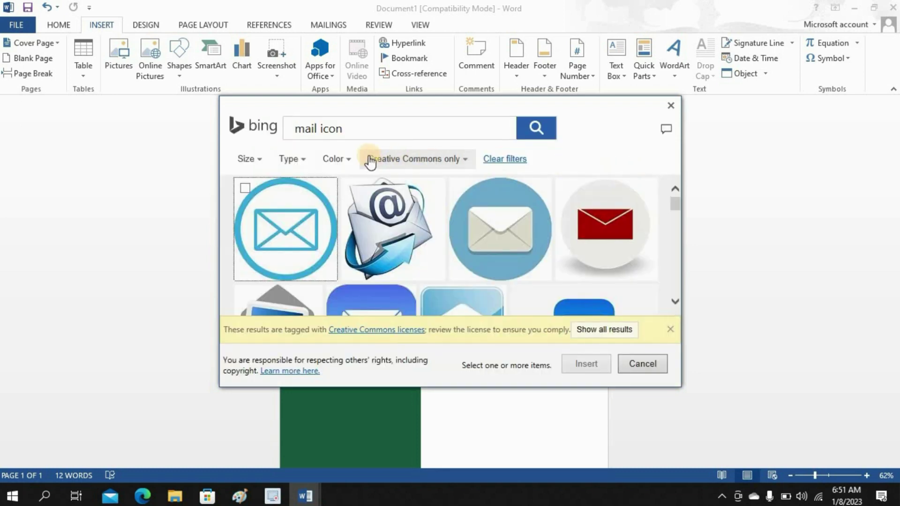
{"action": "left_click", "coordinate": [342, 160]}
{"action": "left_click", "coordinate": [327, 247]}
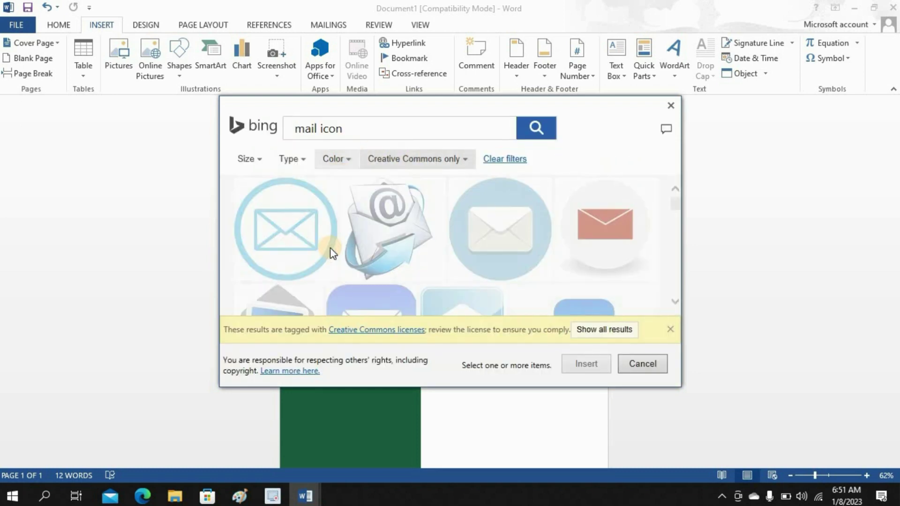
{"action": "left_click", "coordinate": [329, 251]}
{"action": "left_click", "coordinate": [586, 364]}
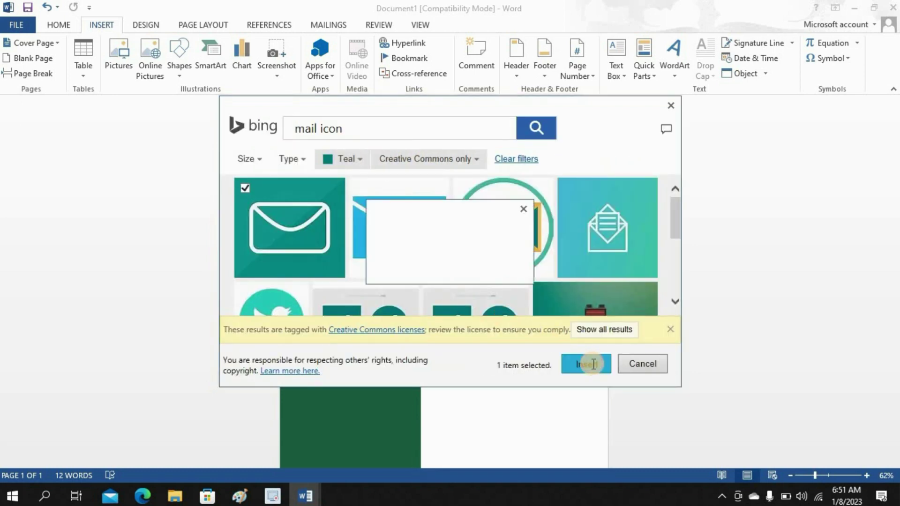
- Set the mail icon to In Front of Text and shrink it to about 0.3" below the phone icon
{"action": "left_click", "coordinate": [622, 79]}
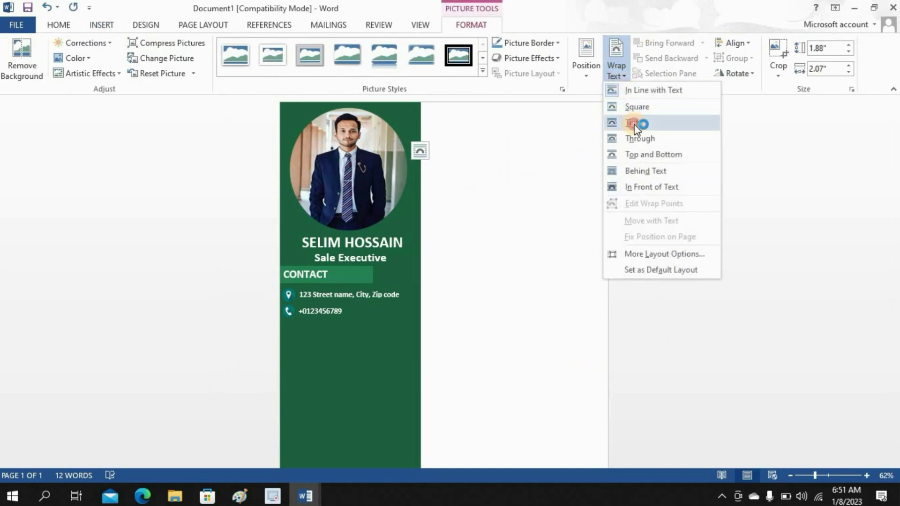
{"action": "left_click", "coordinate": [635, 124]}
{"action": "left_click", "coordinate": [620, 71]}
{"action": "left_click", "coordinate": [661, 186]}
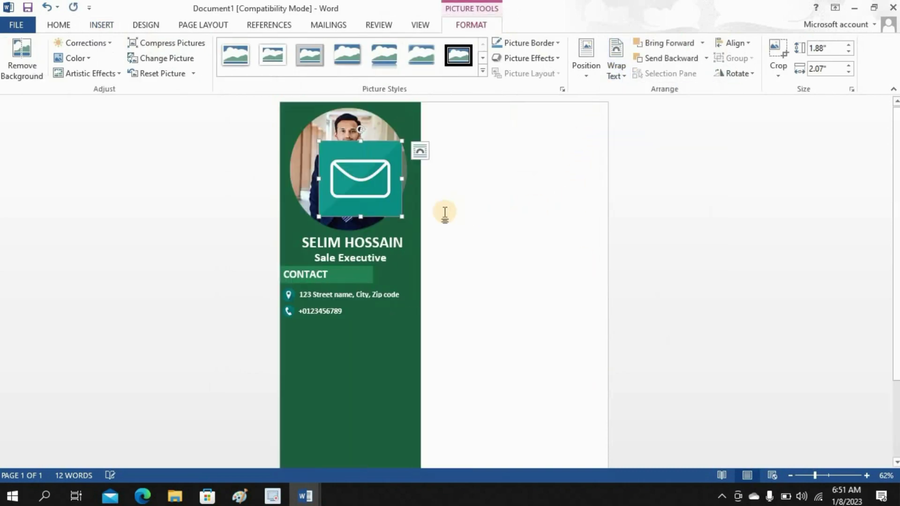
{"action": "left_click_drag", "start_coordinate": [401, 214], "coordinate": [297, 326]}
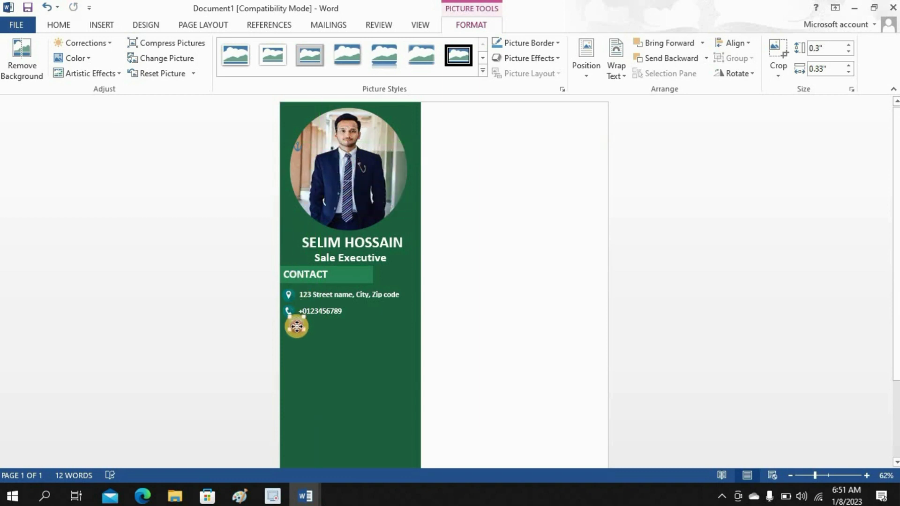
{"action": "left_click", "coordinate": [490, 269]}
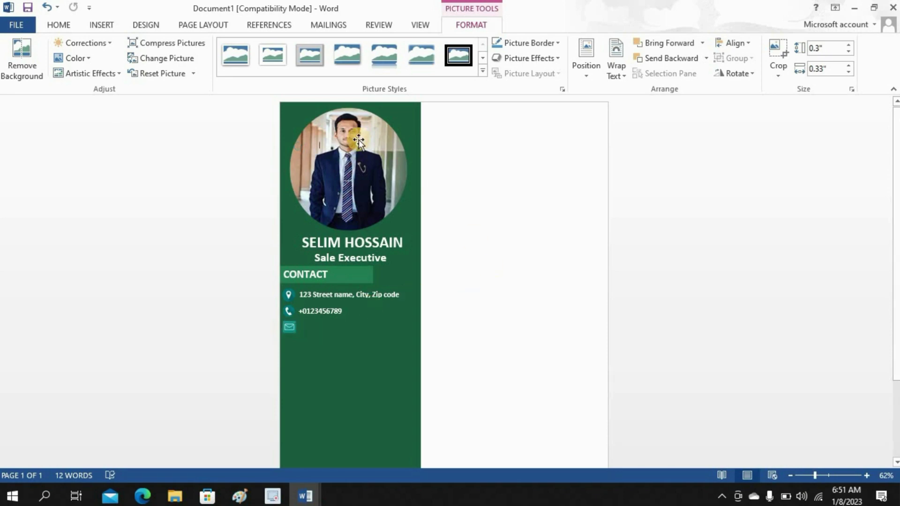
- Draw a text box beside the mail icon and type a placeholder e-mail address
{"action": "left_click", "coordinate": [101, 25]}
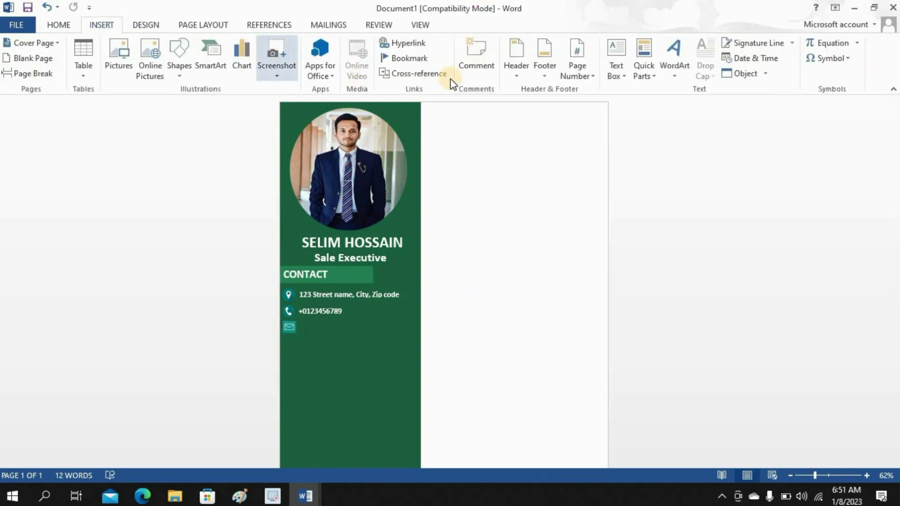
{"action": "left_click", "coordinate": [617, 68]}
{"action": "left_click", "coordinate": [647, 357]}
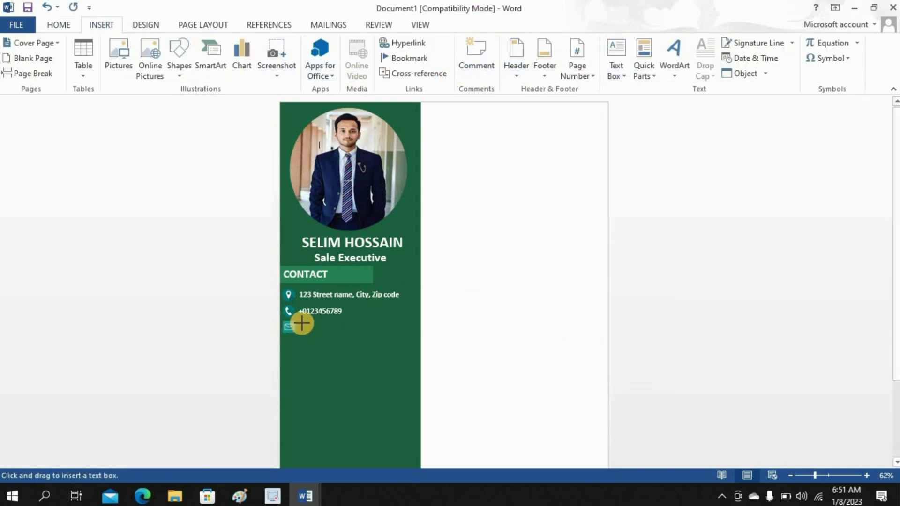
{"action": "left_click_drag", "start_coordinate": [299, 319], "coordinate": [416, 342]}
{"action": "type", "text": "youre"}
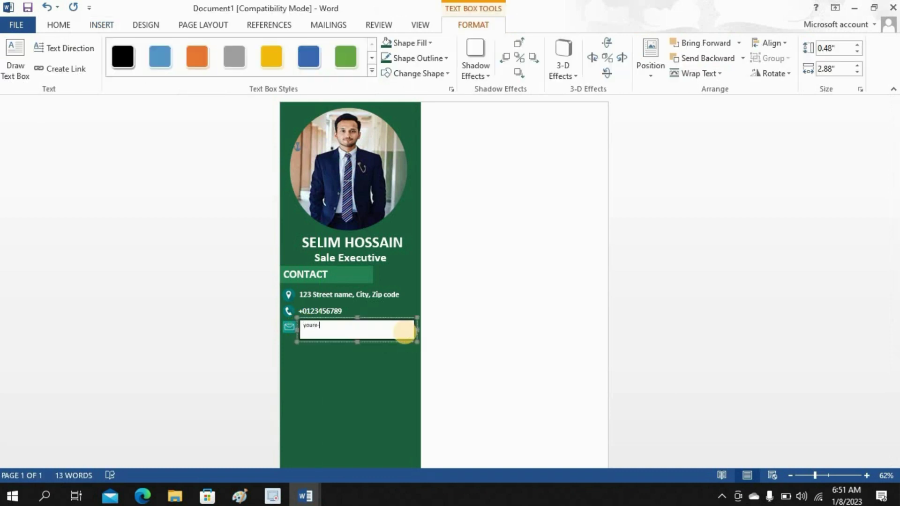
{"action": "type", "text": "-mailaddress@gmail.com"}
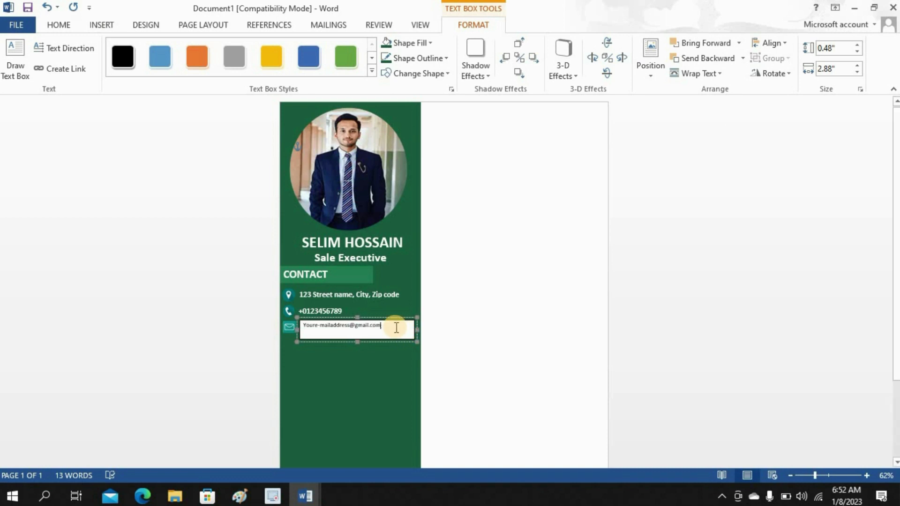
- Remove the e-mail box's white background and make its text white 14 pt
{"action": "left_click_drag", "start_coordinate": [384, 326], "coordinate": [302, 325]}
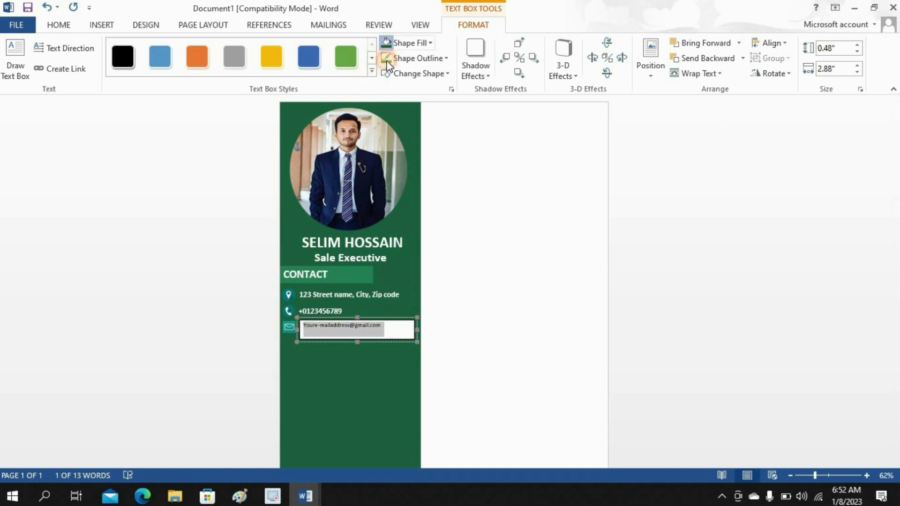
{"action": "left_click", "coordinate": [123, 55]}
{"action": "left_click", "coordinate": [66, 25]}
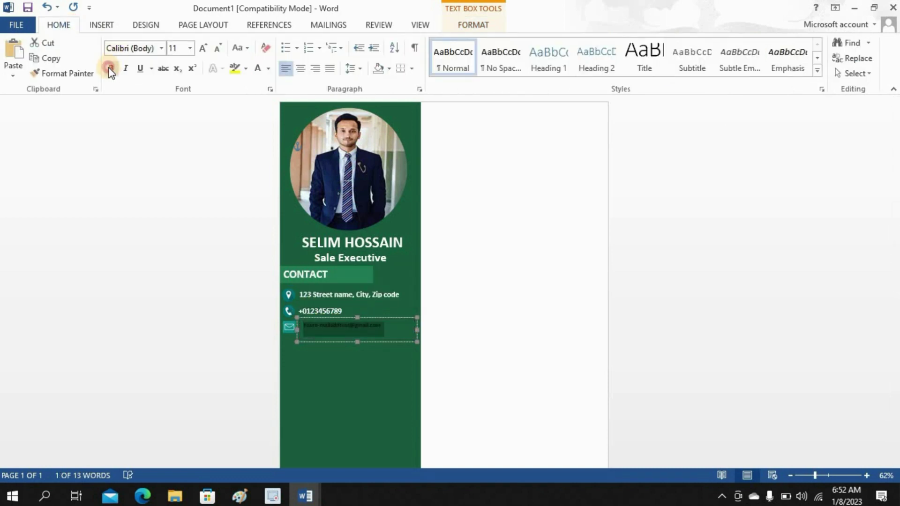
{"action": "left_click", "coordinate": [189, 55]}
{"action": "left_click", "coordinate": [177, 123]}
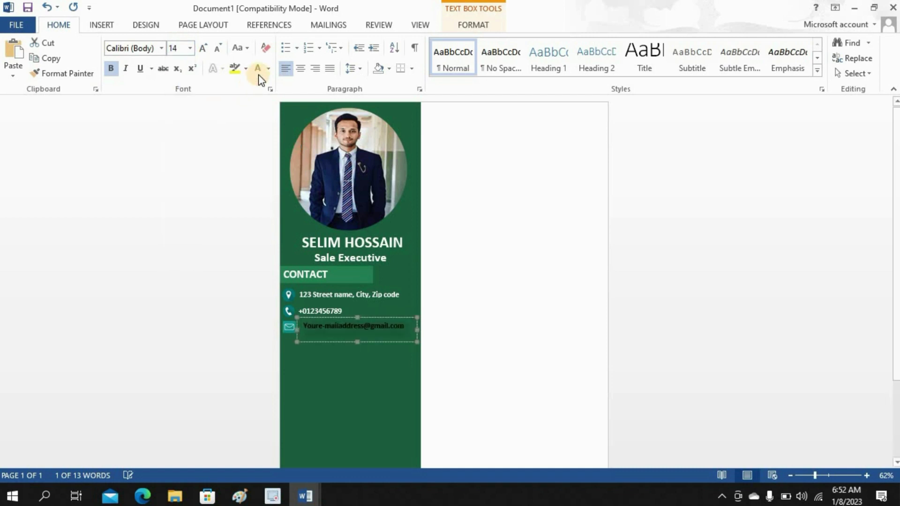
{"action": "left_click", "coordinate": [362, 340]}
{"action": "left_click", "coordinate": [359, 340]}
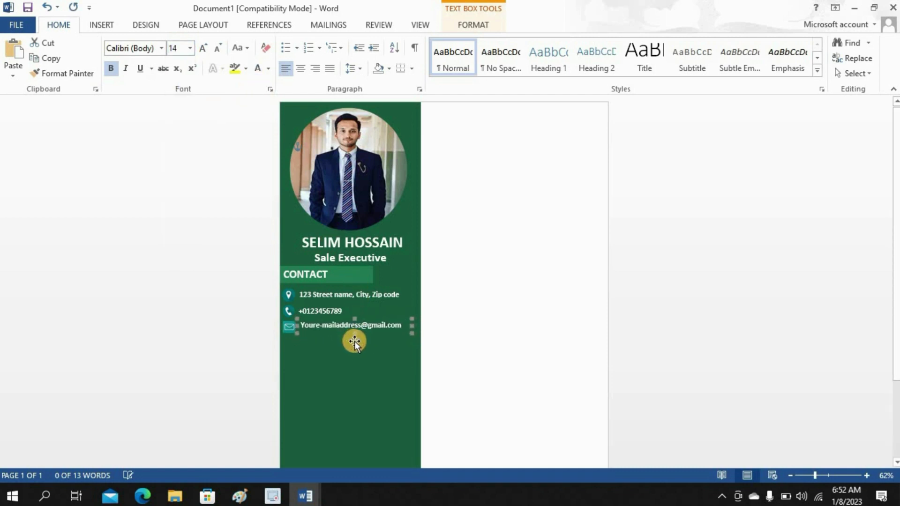
{"action": "left_click", "coordinate": [477, 360]}
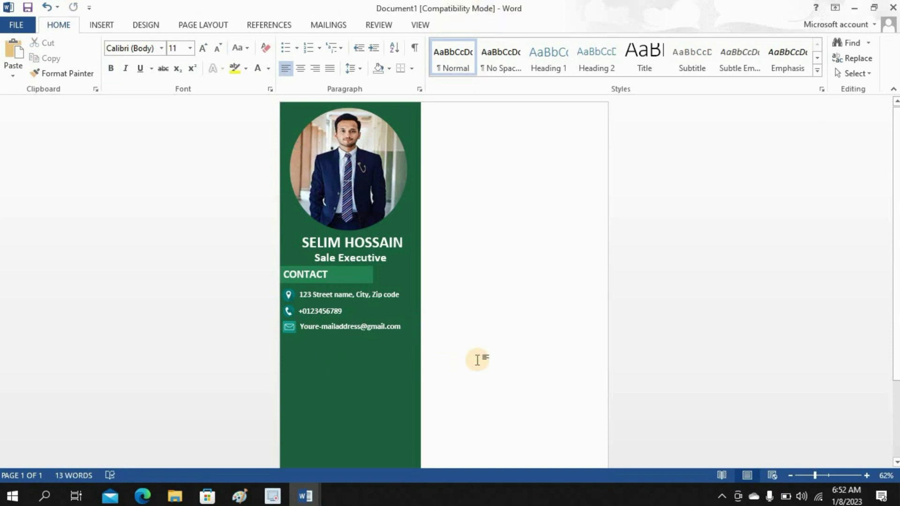
{"action": "left_click", "coordinate": [101, 25]}
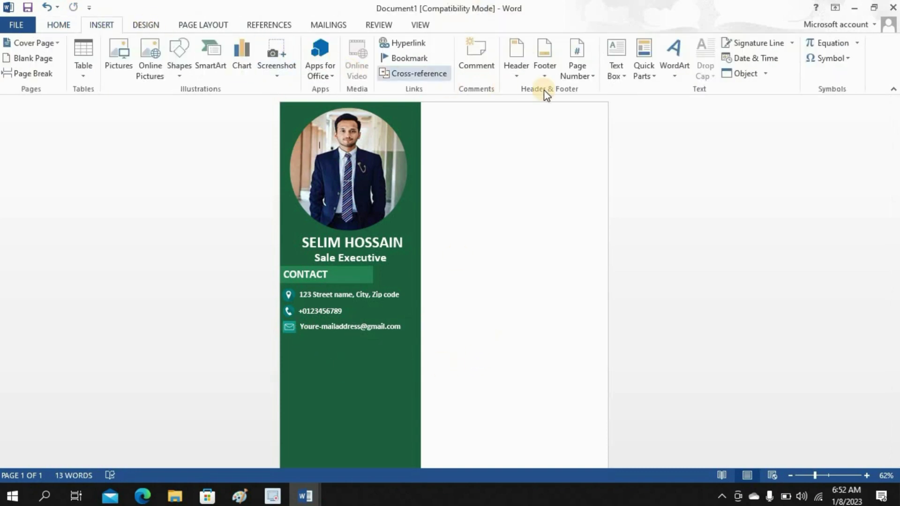
{"action": "left_click", "coordinate": [618, 70]}
- Draw a text box below the e-mail line and type EDUCATION
{"action": "left_click", "coordinate": [640, 357]}
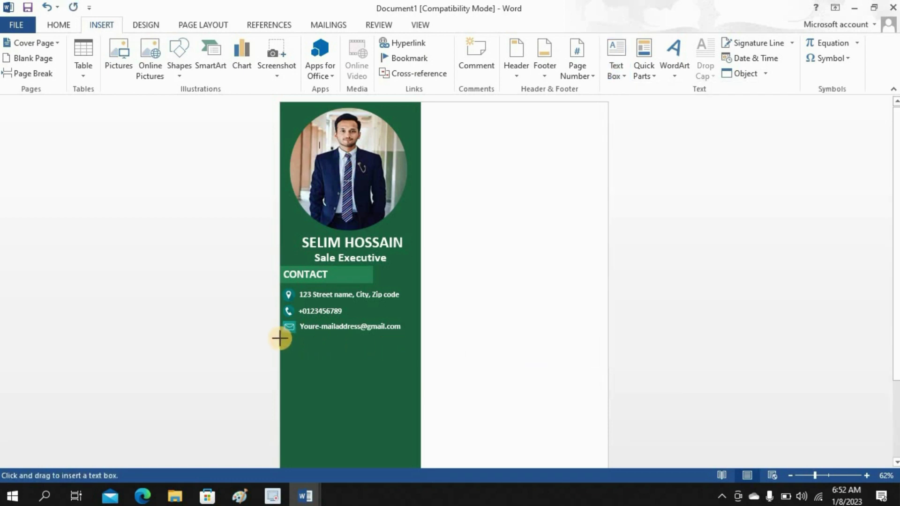
{"action": "left_click_drag", "start_coordinate": [280, 338], "coordinate": [380, 359]}
{"action": "type", "text": "EDU"}
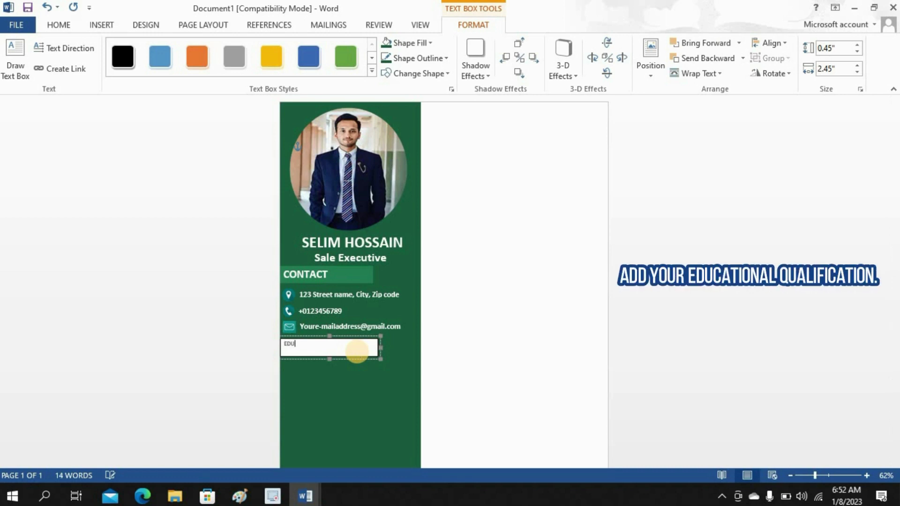
{"action": "type", "text": "CATION"}
{"action": "left_click", "coordinate": [326, 344]}
{"action": "left_click_drag", "start_coordinate": [283, 343], "coordinate": [282, 343]}
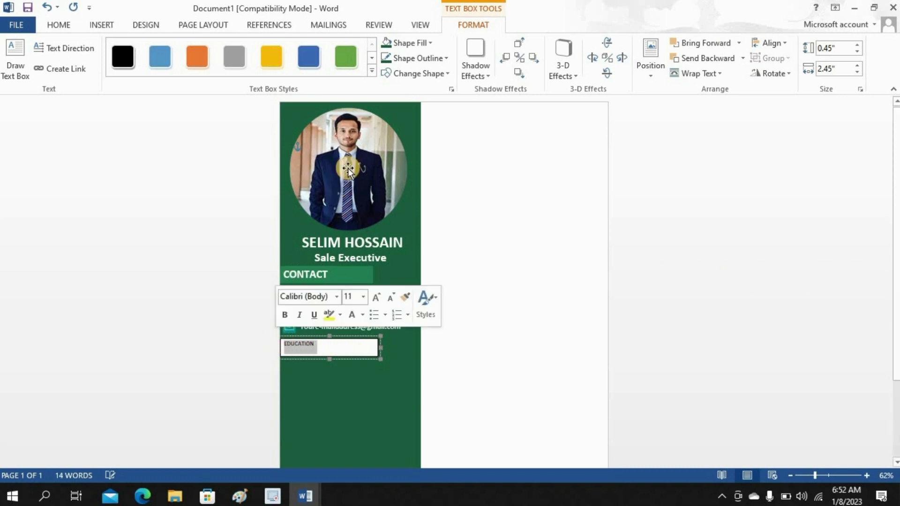
- Give the EDUCATION box green fill and outline, 20 pt text, and shorten it to fit
{"action": "left_click", "coordinate": [398, 43]}
{"action": "left_click", "coordinate": [386, 173]}
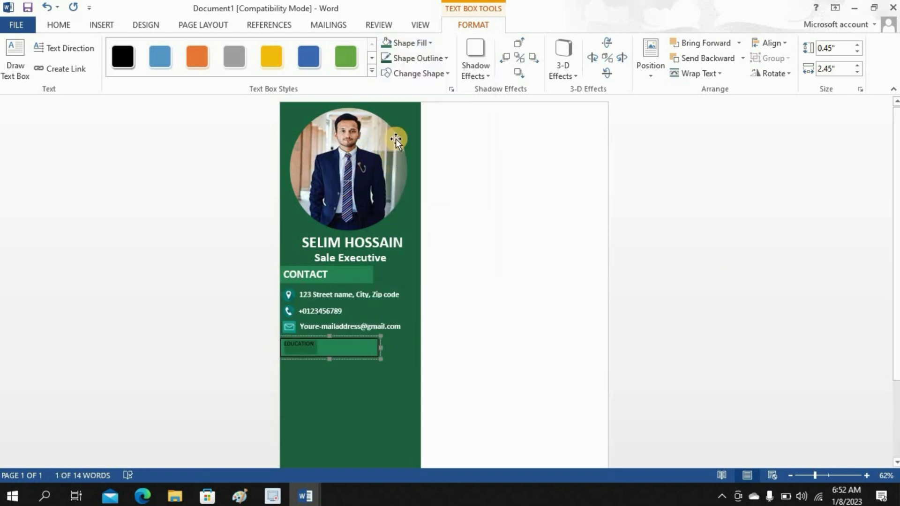
{"action": "left_click", "coordinate": [410, 61]}
{"action": "left_click", "coordinate": [387, 187]}
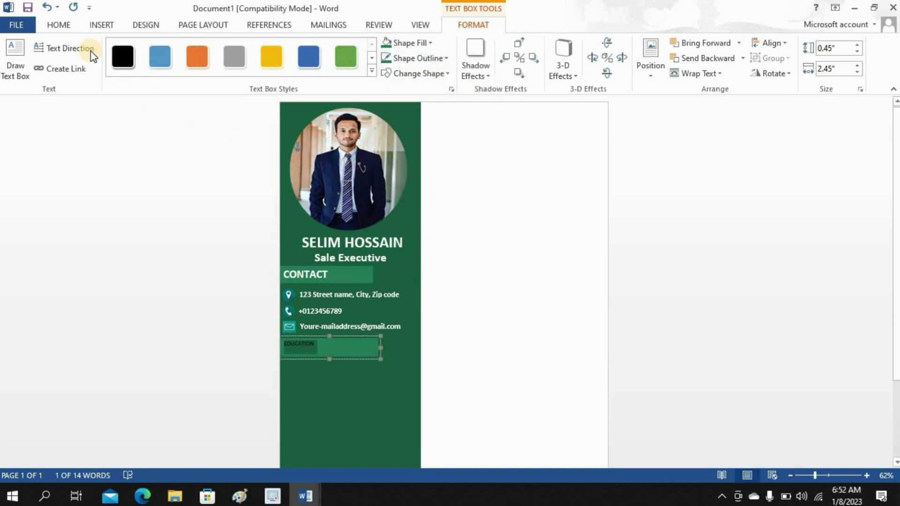
{"action": "left_click", "coordinate": [59, 25]}
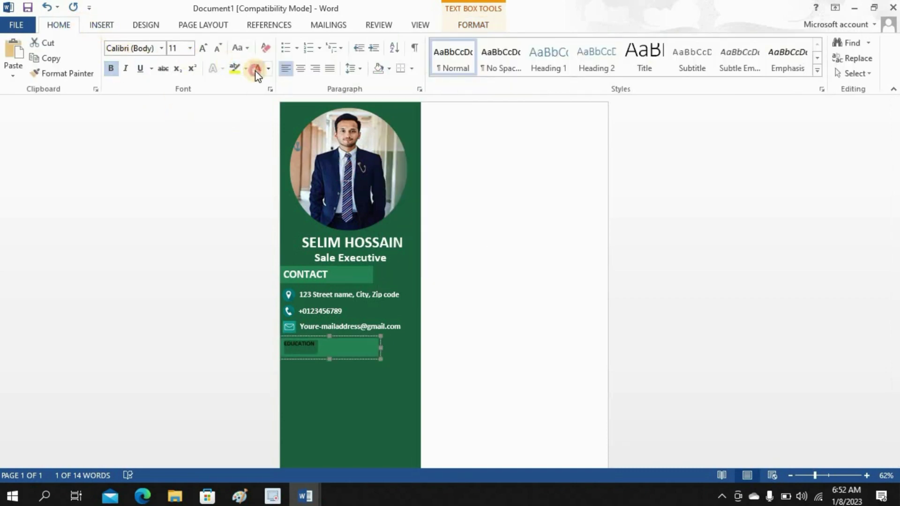
{"action": "left_click", "coordinate": [190, 49]}
{"action": "left_click", "coordinate": [175, 163]}
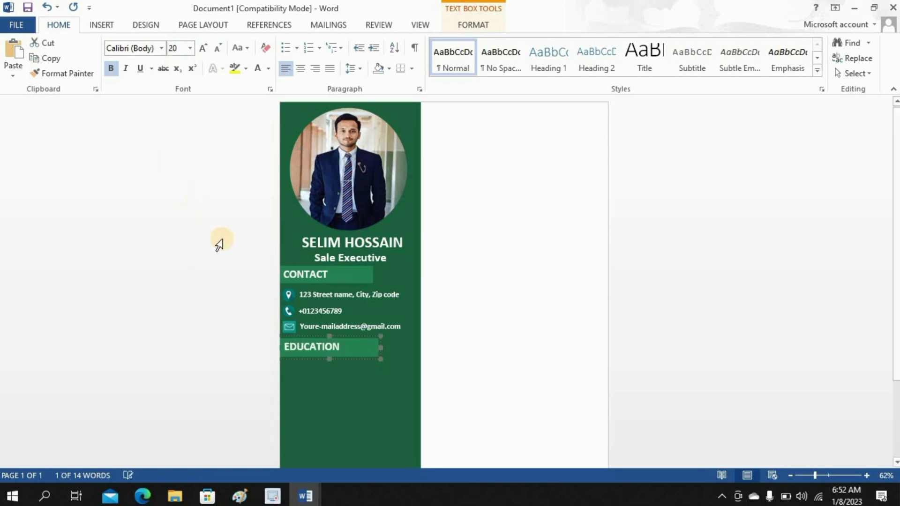
{"action": "left_click_drag", "start_coordinate": [330, 359], "coordinate": [331, 357]}
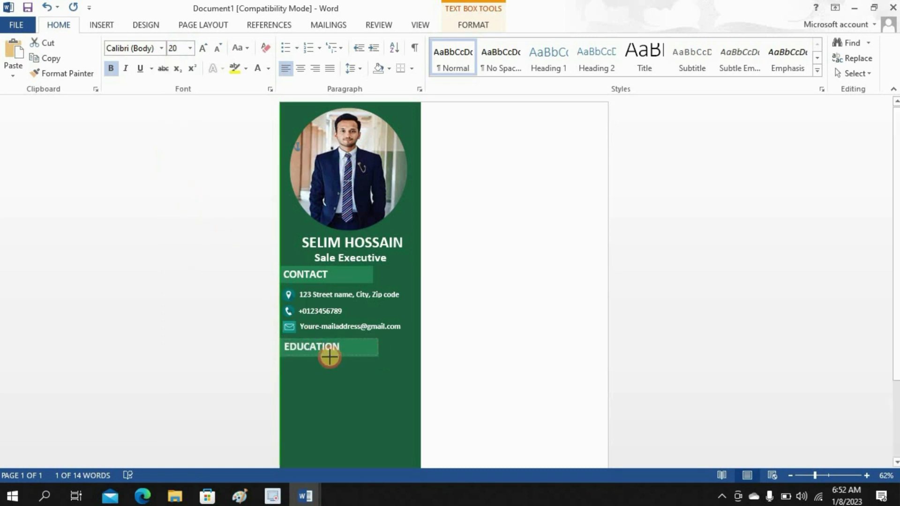
{"action": "left_click", "coordinate": [452, 319]}
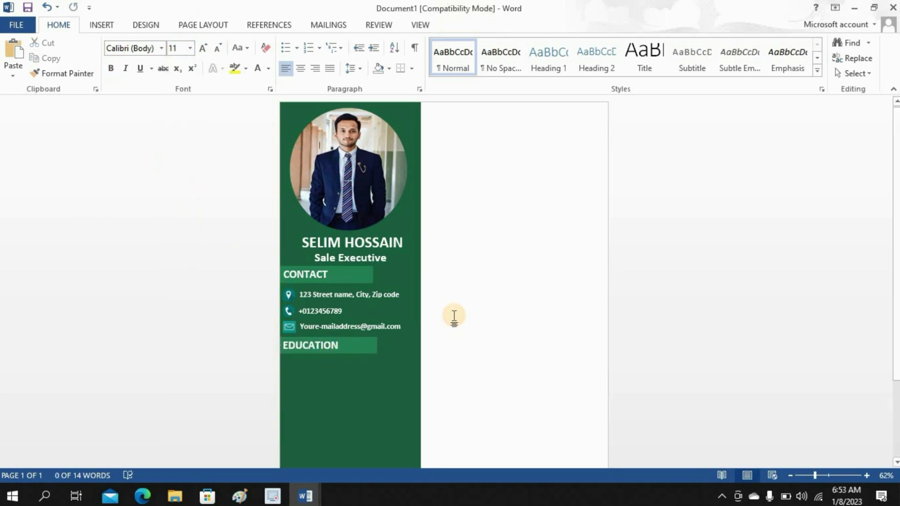
{"action": "left_click", "coordinate": [100, 25]}
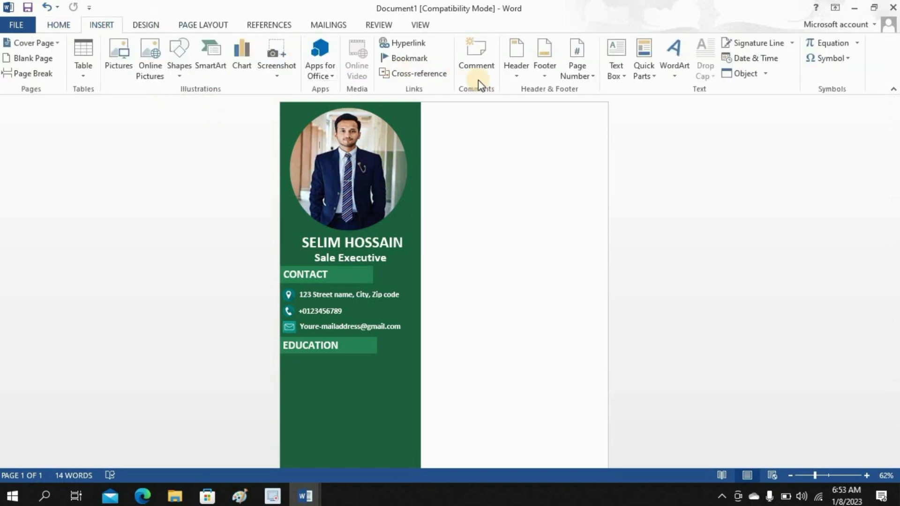
- Draw another text box and paste the B.B.A degree details copied from the Education document
{"action": "left_click", "coordinate": [622, 77]}
{"action": "left_click", "coordinate": [642, 357]}
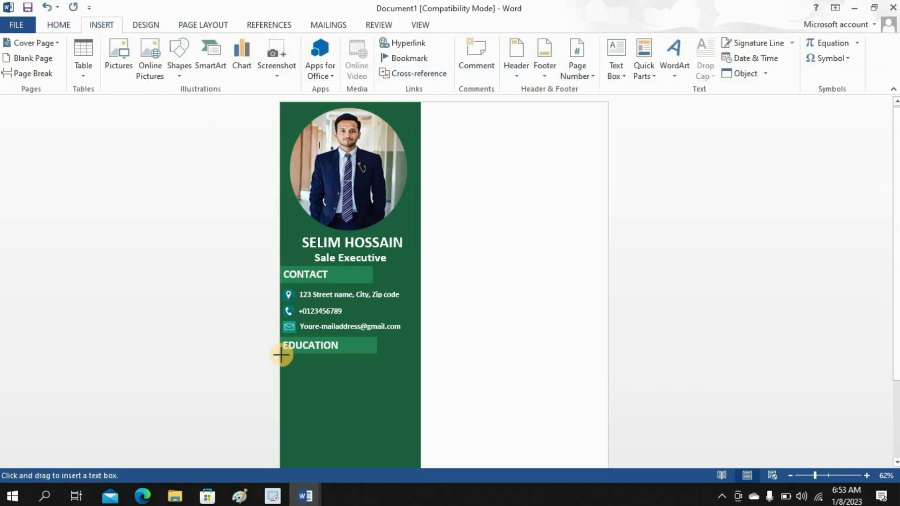
{"action": "left_click_drag", "start_coordinate": [281, 355], "coordinate": [415, 419]}
{"action": "mouse_move", "coordinate": [297, 490]}
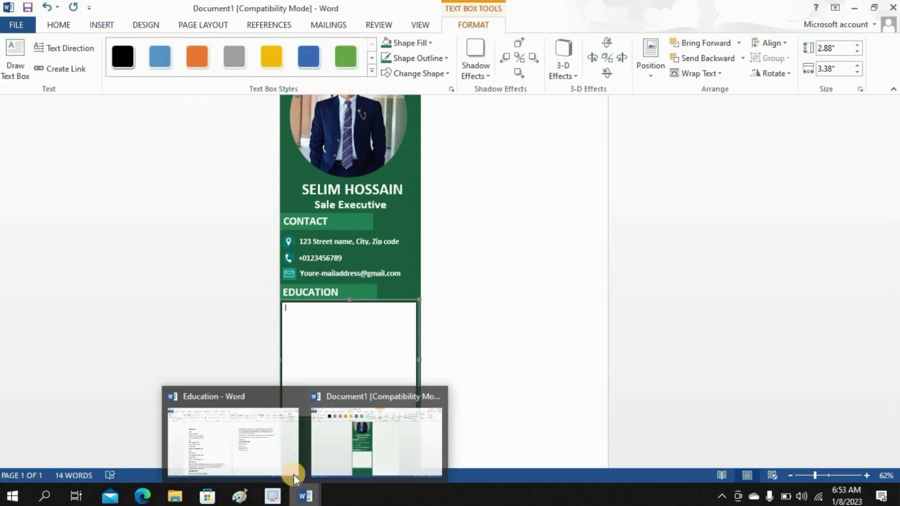
{"action": "left_click", "coordinate": [293, 474]}
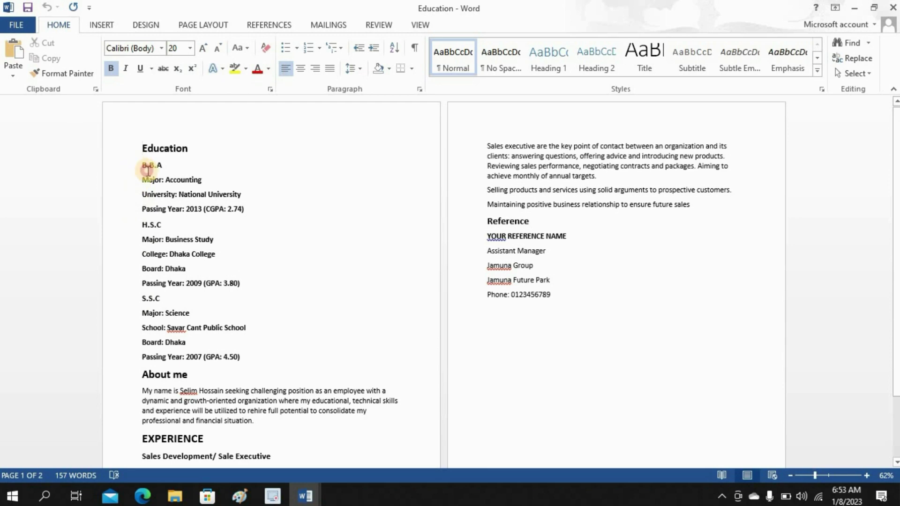
{"action": "left_click_drag", "start_coordinate": [148, 170], "coordinate": [258, 209]}
{"action": "right_click", "coordinate": [184, 207]}
{"action": "left_click", "coordinate": [212, 229]}
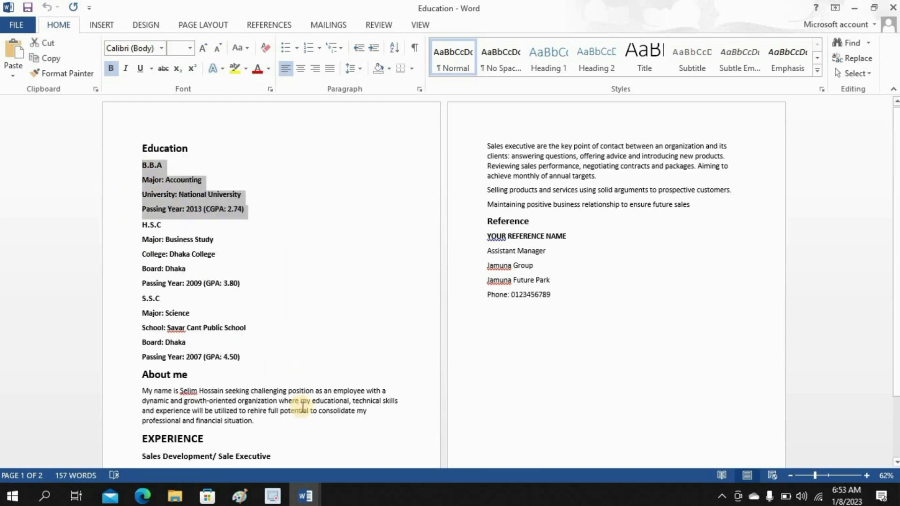
{"action": "mouse_move", "coordinate": [306, 496]}
{"action": "left_click", "coordinate": [328, 450]}
{"action": "key", "text": "ctrl+v"}
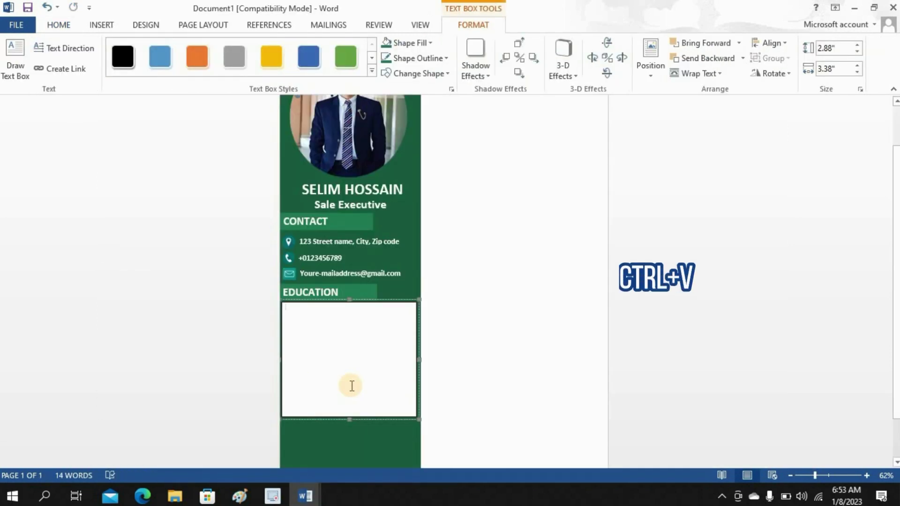
- Give the degree box green fill and outline, white text, and shorten it to fit
{"action": "left_click_drag", "start_coordinate": [389, 355], "coordinate": [286, 306]}
{"action": "left_click", "coordinate": [406, 43]}
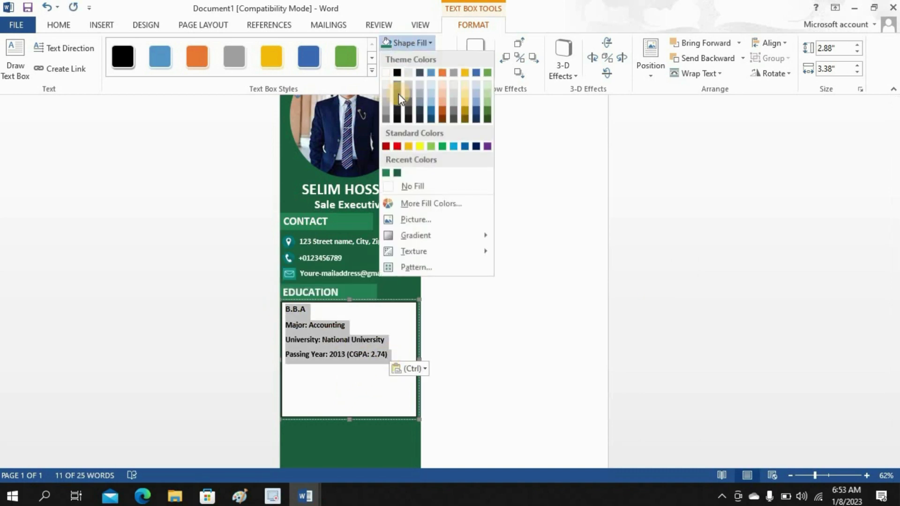
{"action": "left_click", "coordinate": [395, 174]}
{"action": "left_click", "coordinate": [406, 58]}
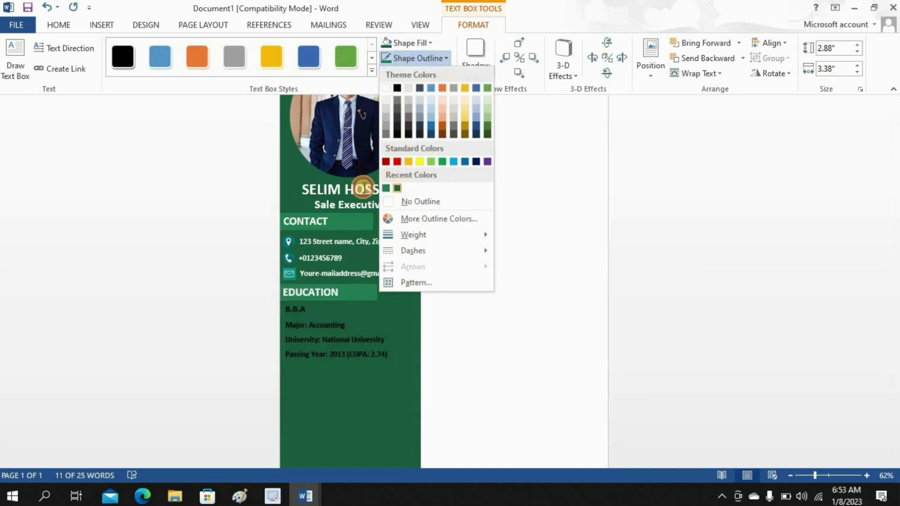
{"action": "left_click", "coordinate": [395, 187]}
{"action": "left_click", "coordinate": [59, 25]}
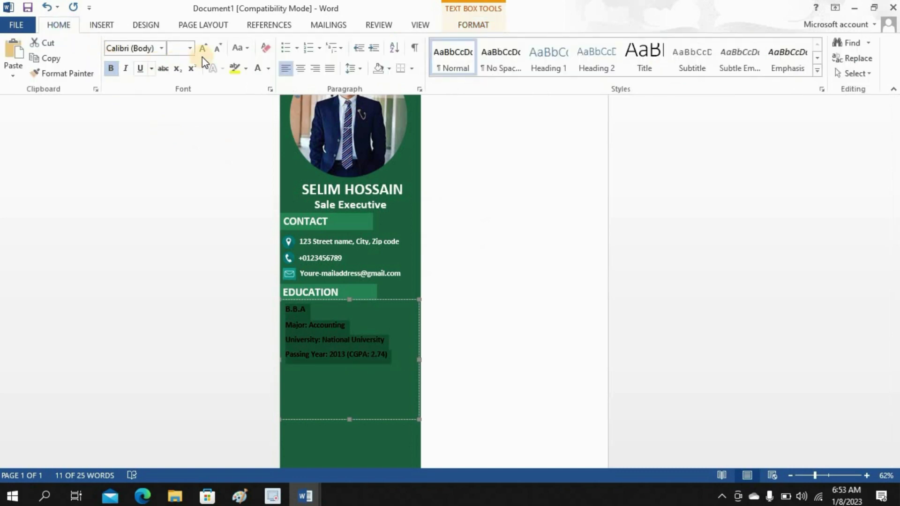
{"action": "left_click", "coordinate": [255, 70]}
{"action": "left_click_drag", "start_coordinate": [348, 420], "coordinate": [356, 366]}
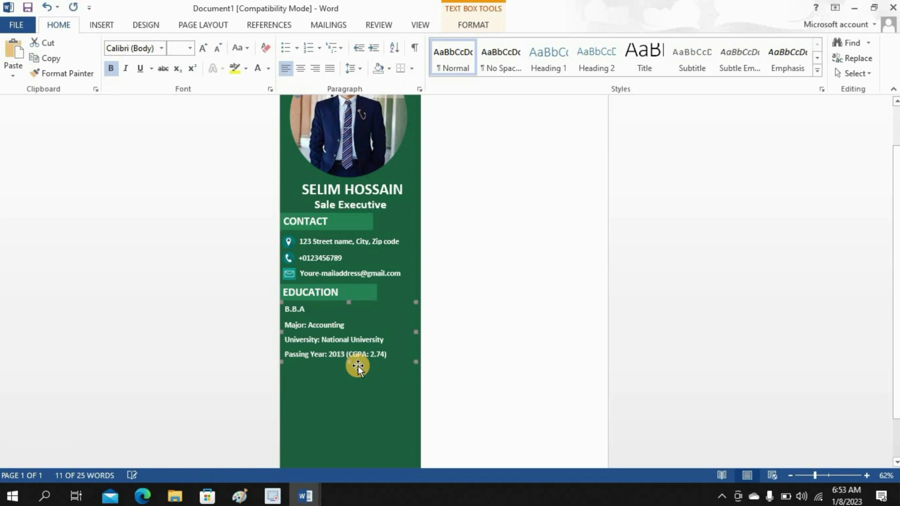
{"action": "left_click", "coordinate": [466, 336]}
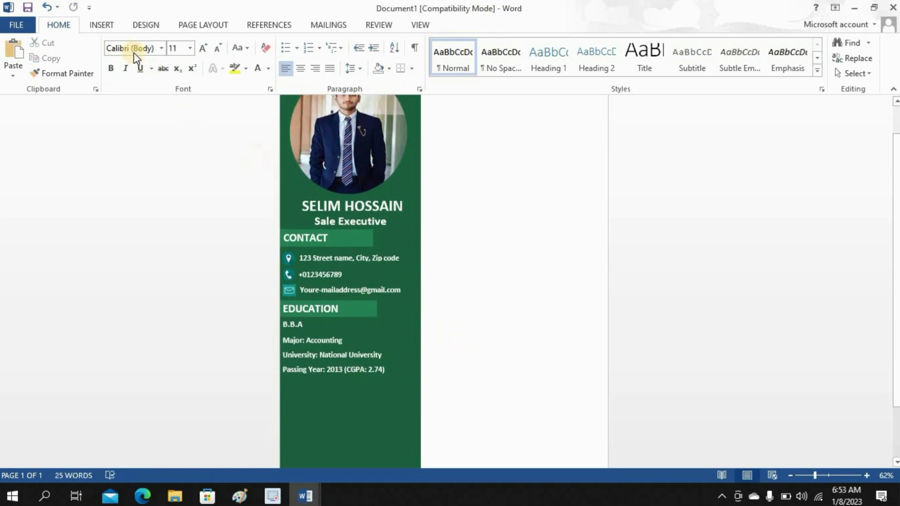
{"action": "left_click", "coordinate": [109, 26]}
- Draw a text box and paste the H.S.C details copied from the Education document
{"action": "left_click", "coordinate": [626, 81]}
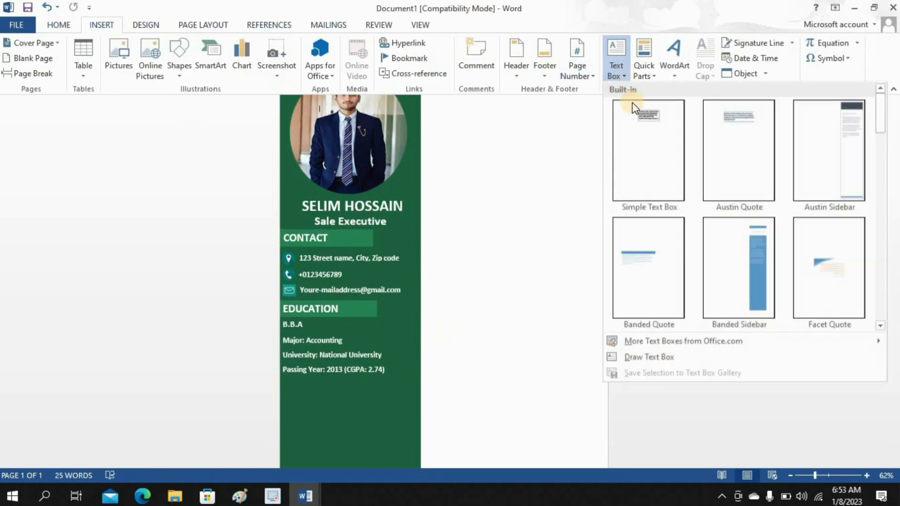
{"action": "left_click", "coordinate": [645, 356]}
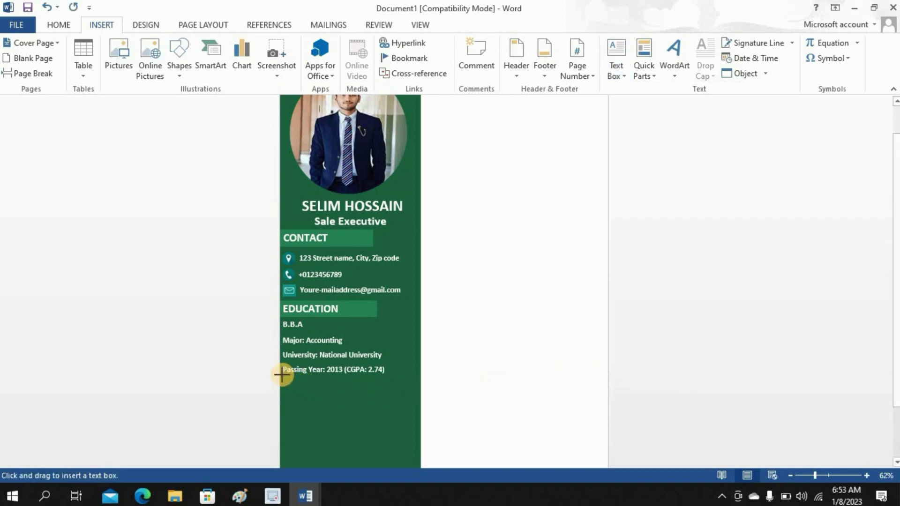
{"action": "mouse_move", "coordinate": [281, 375]}
{"action": "left_mouse_down"}
{"action": "mouse_move", "coordinate": [410, 460]}
{"action": "mouse_move", "coordinate": [413, 442]}
{"action": "left_mouse_up"}
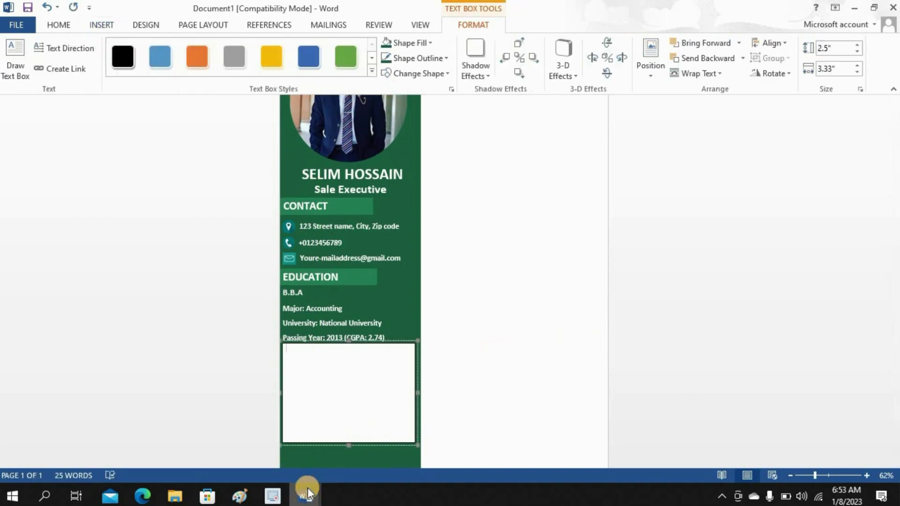
{"action": "left_click", "coordinate": [308, 494]}
{"action": "left_click", "coordinate": [268, 446]}
{"action": "left_click_drag", "start_coordinate": [137, 224], "coordinate": [255, 284]}
{"action": "right_click", "coordinate": [169, 254]}
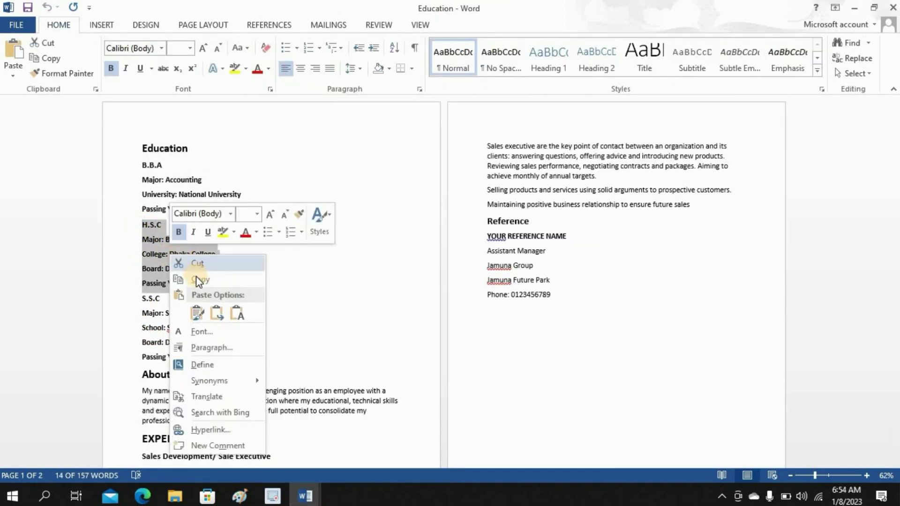
{"action": "left_click", "coordinate": [196, 277]}
{"action": "left_click", "coordinate": [305, 496]}
{"action": "left_click", "coordinate": [337, 458]}
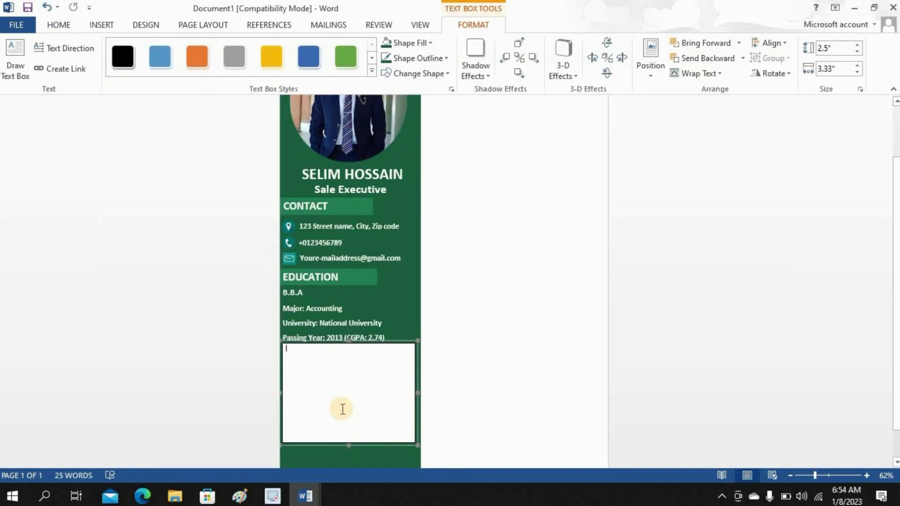
{"action": "key", "text": "ctrl+v"}
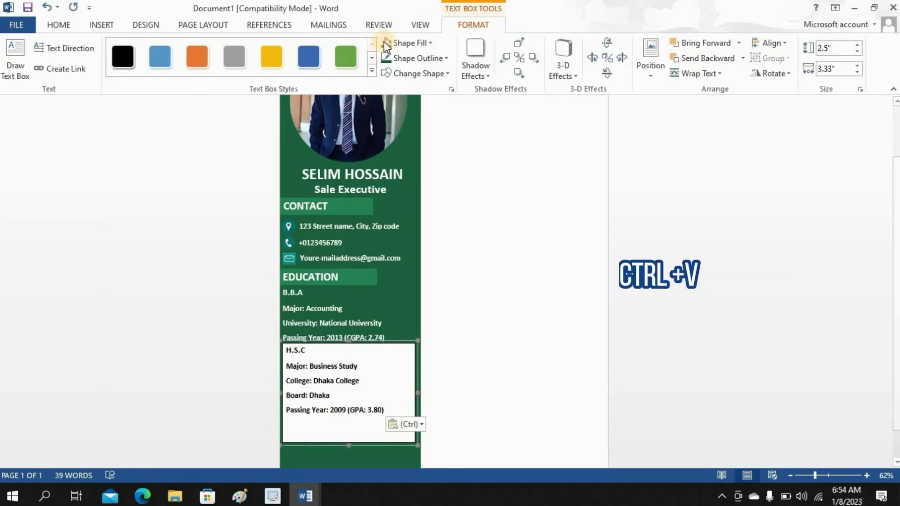
- Make the H.S.C text white and shrink its box to sit under the B.B.A entry
{"action": "left_click_drag", "start_coordinate": [380, 408], "coordinate": [295, 351]}
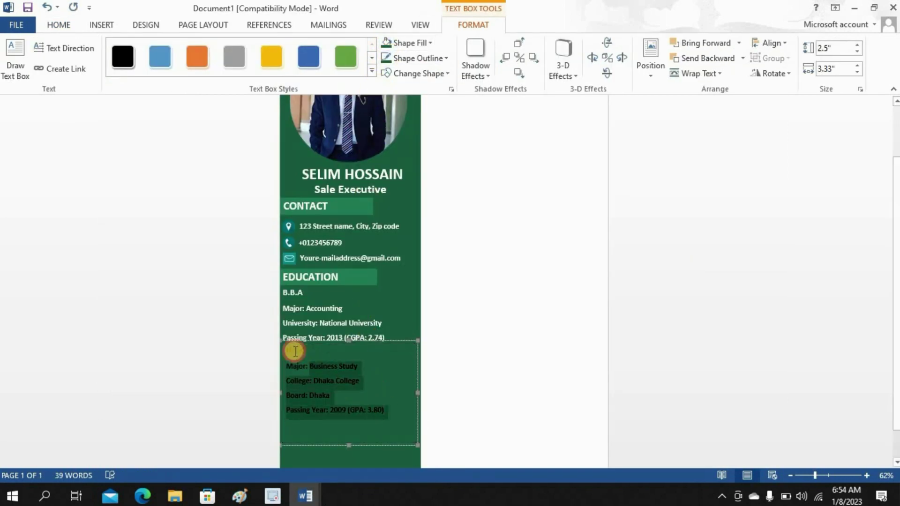
{"action": "left_click", "coordinate": [61, 26]}
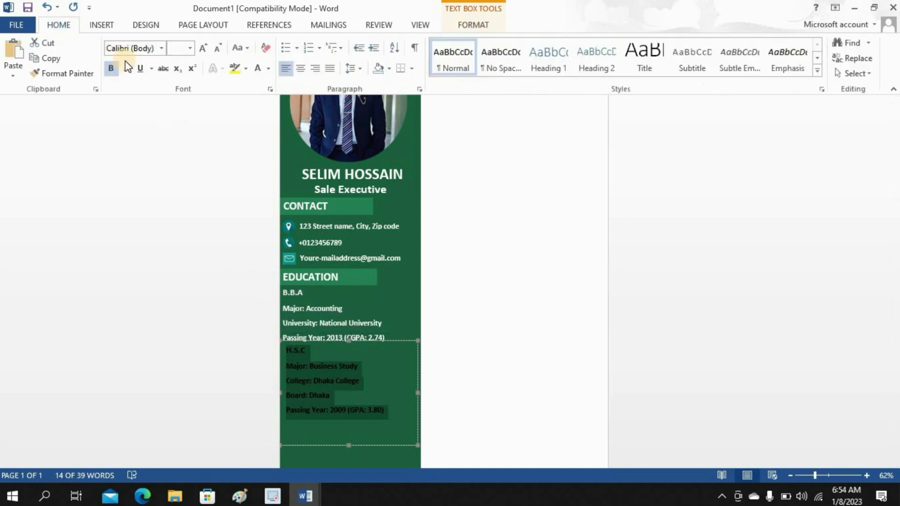
{"action": "left_click", "coordinate": [258, 71]}
{"action": "left_click", "coordinate": [339, 351]}
{"action": "left_click_drag", "start_coordinate": [351, 446], "coordinate": [352, 419]}
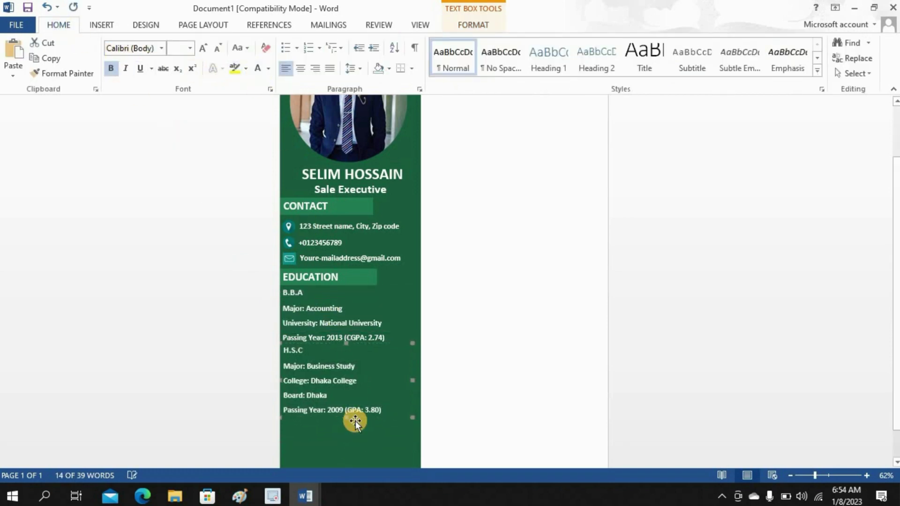
{"action": "left_click", "coordinate": [489, 331]}
{"action": "scroll", "coordinate": [489, 331], "scroll_direction": "up", "scroll_amount": 1}
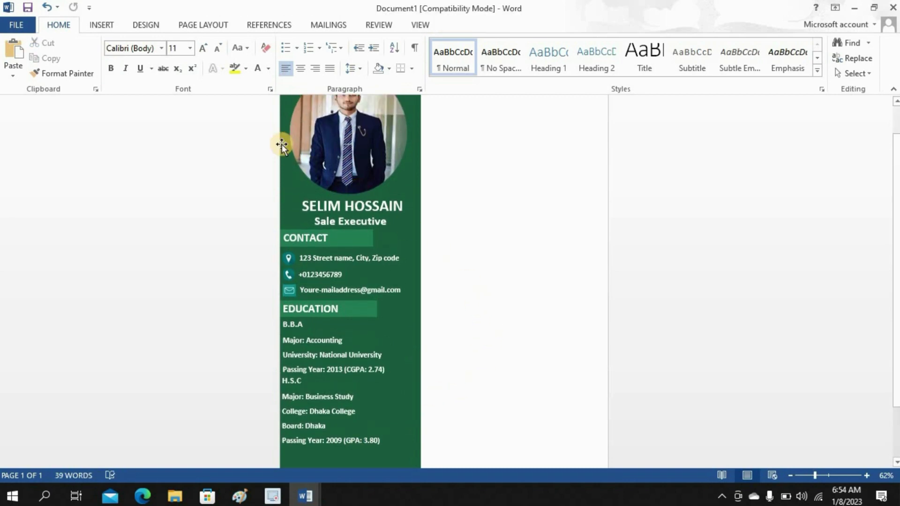
- Draw a green-filled text box below the H.S.C entry
{"action": "left_click", "coordinate": [101, 25]}
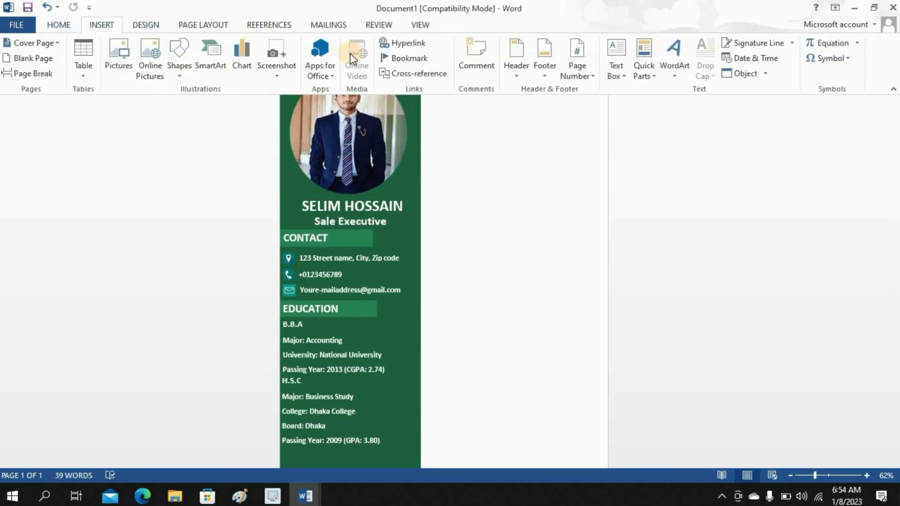
{"action": "left_click", "coordinate": [616, 63]}
{"action": "left_click", "coordinate": [635, 468]}
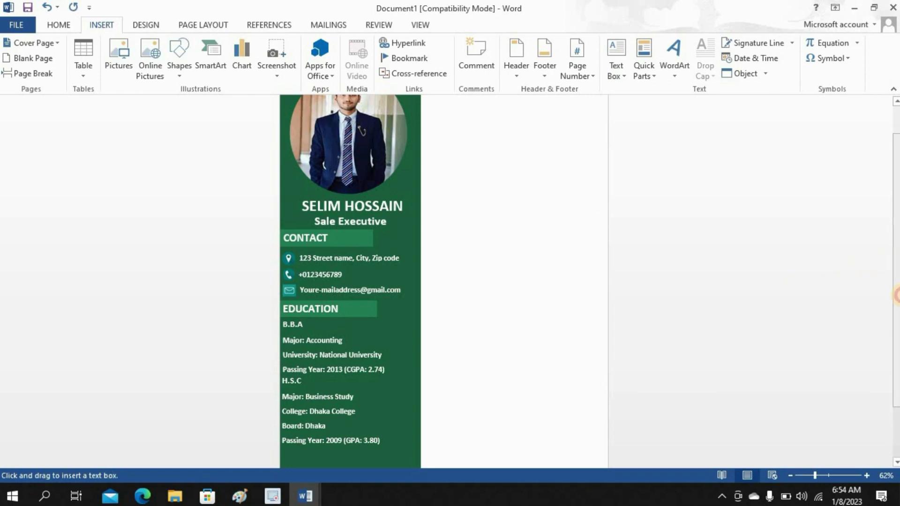
{"action": "scroll", "coordinate": [573, 335], "scroll_direction": "down", "scroll_amount": 1}
{"action": "left_click_drag", "start_coordinate": [281, 377], "coordinate": [415, 458]}
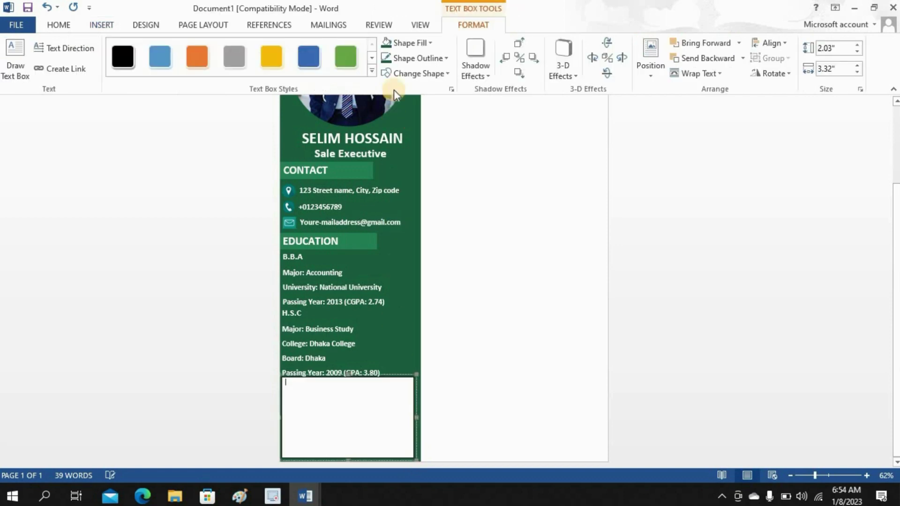
{"action": "left_click", "coordinate": [385, 45]}
- Paste the S.S.C details copied from the Education document into the new box
{"action": "left_click", "coordinate": [323, 386]}
{"action": "left_click", "coordinate": [306, 496]}
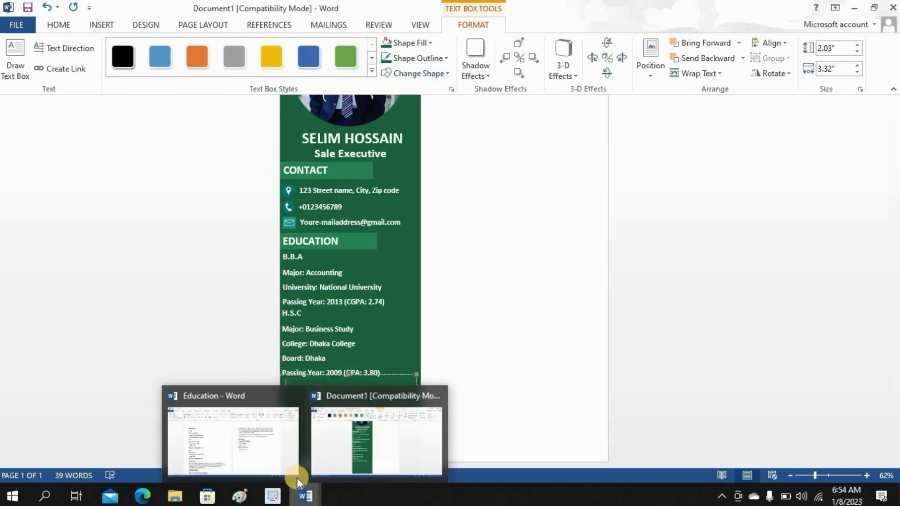
{"action": "left_click", "coordinate": [249, 450]}
{"action": "left_click_drag", "start_coordinate": [142, 221], "coordinate": [251, 357]}
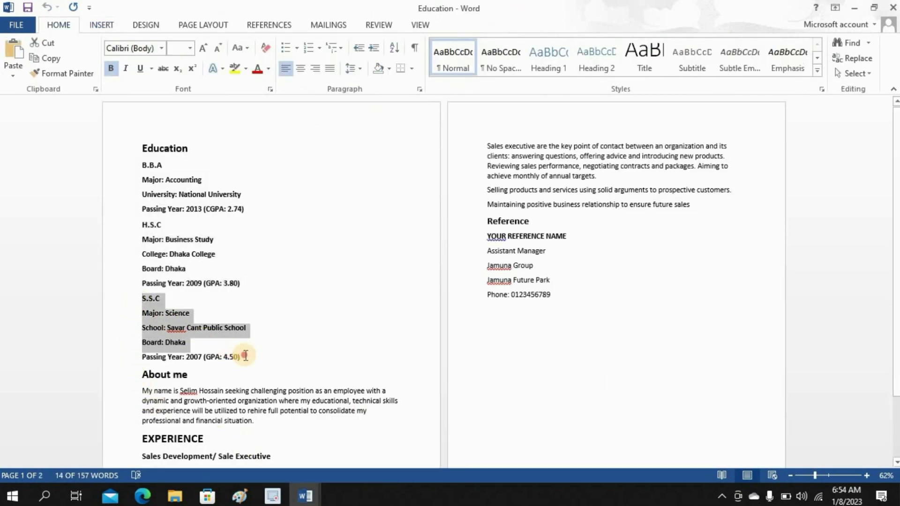
{"action": "right_click", "coordinate": [153, 314]}
{"action": "left_click", "coordinate": [184, 137]}
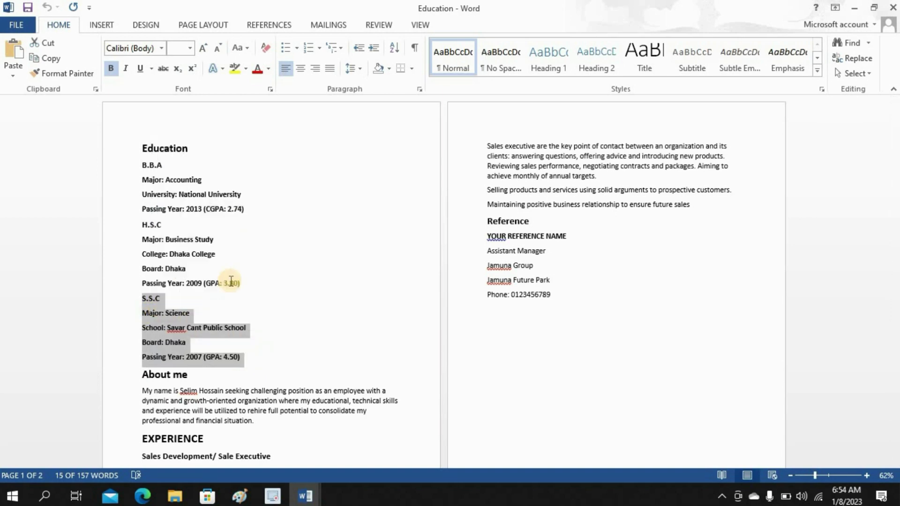
{"action": "left_click", "coordinate": [303, 492]}
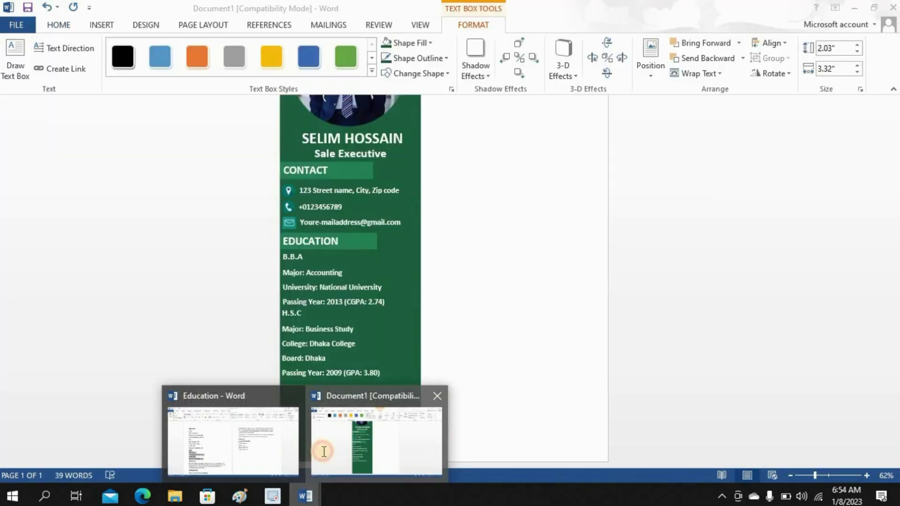
{"action": "left_click", "coordinate": [322, 452]}
{"action": "key", "text": "ctrl+v"}
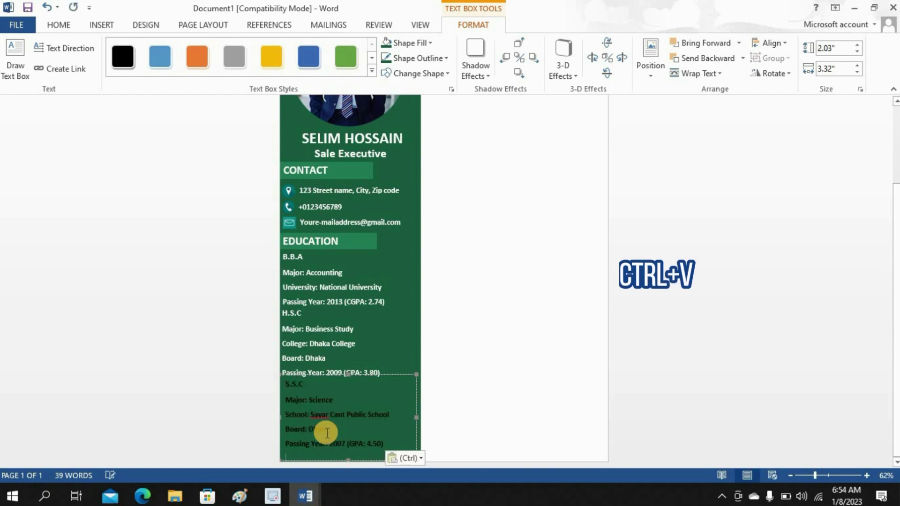
- Turn the pasted S.S.C lines white
{"action": "left_click_drag", "start_coordinate": [385, 444], "coordinate": [285, 380]}
{"action": "left_click", "coordinate": [69, 22]}
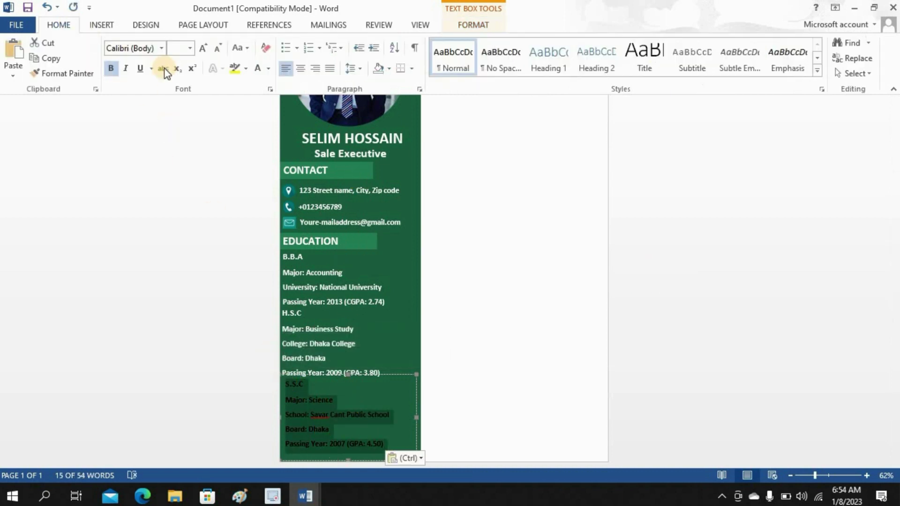
{"action": "left_click", "coordinate": [255, 70]}
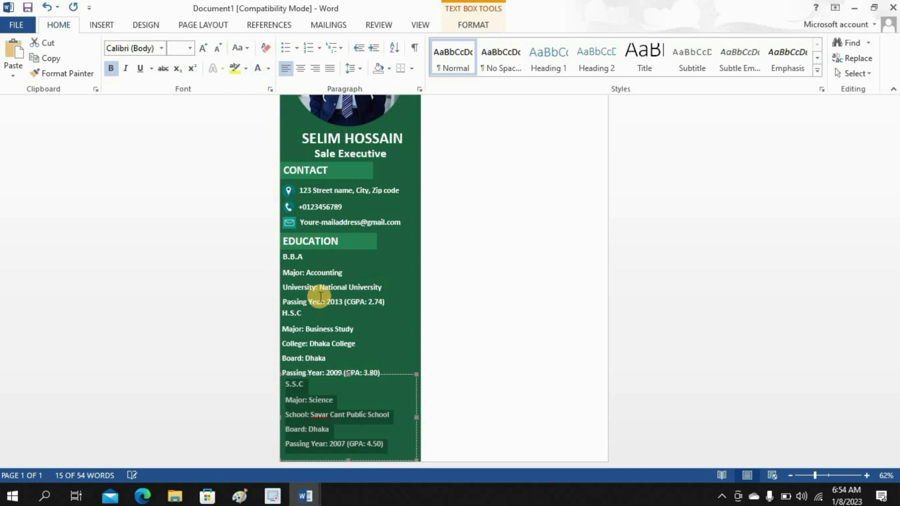
{"action": "left_click", "coordinate": [348, 458]}
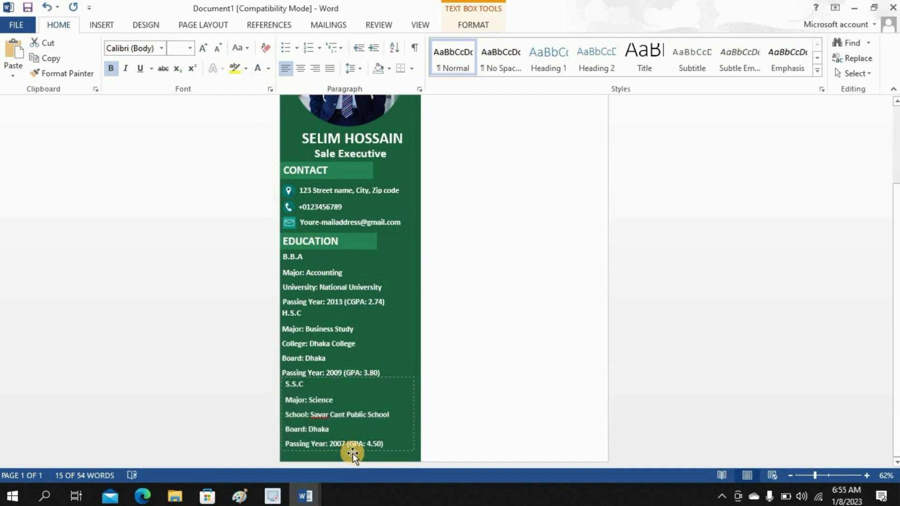
{"action": "left_click", "coordinate": [488, 368]}
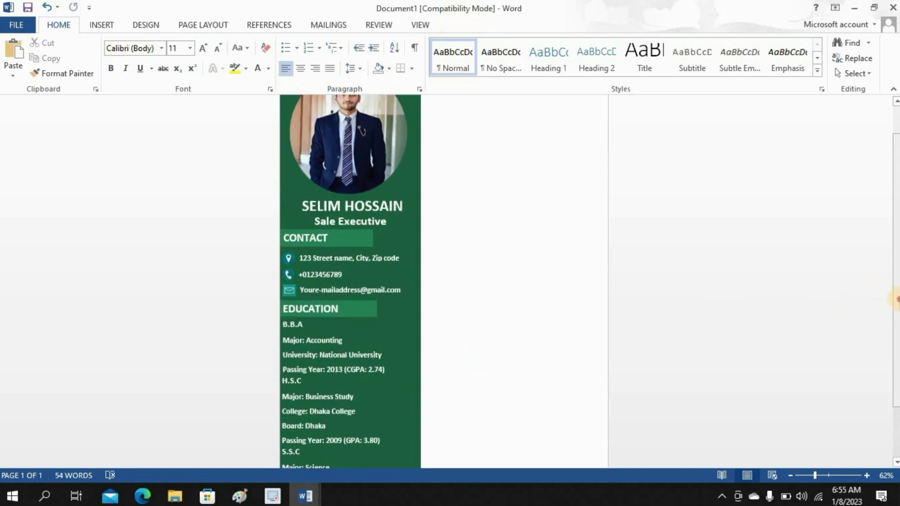
{"action": "left_click_drag", "start_coordinate": [896, 303], "coordinate": [897, 354]}
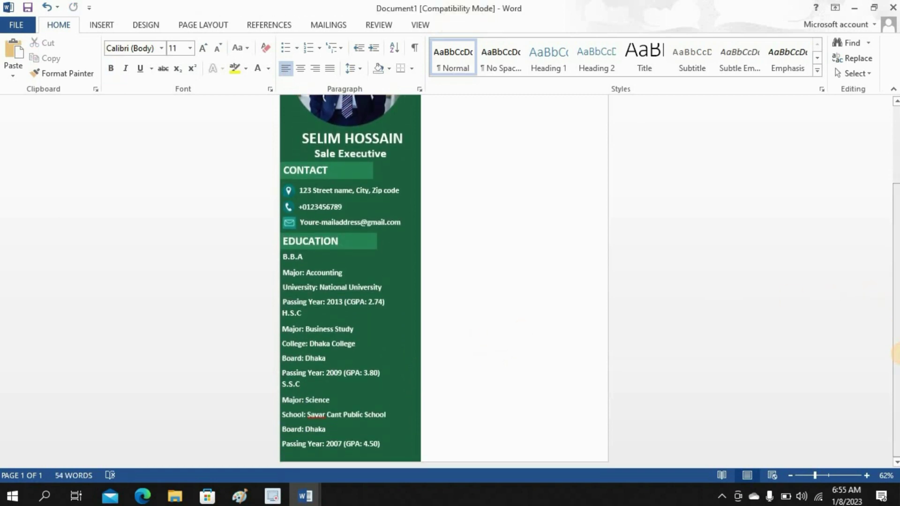
{"action": "scroll", "coordinate": [898, 354], "scroll_direction": "up", "scroll_amount": 5}
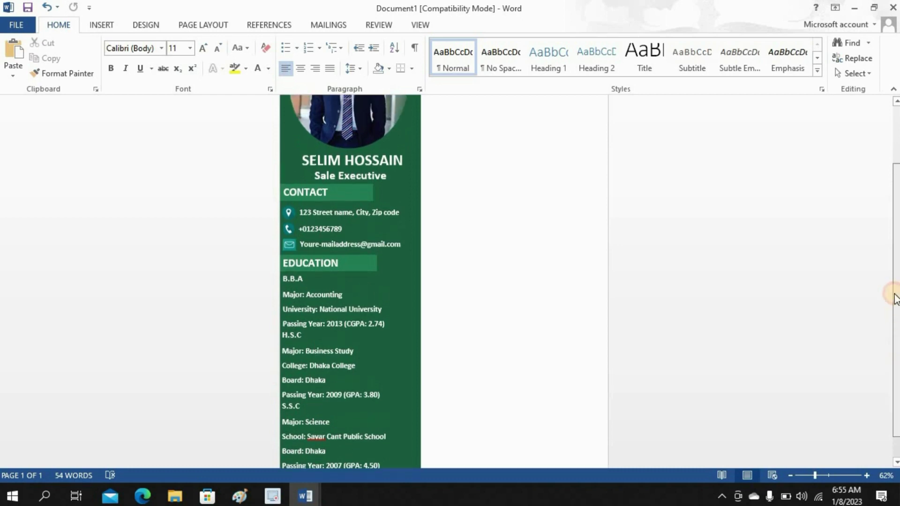
- Draw a heading box across the top of the right column and type ABOUT ME
{"action": "left_click", "coordinate": [106, 21]}
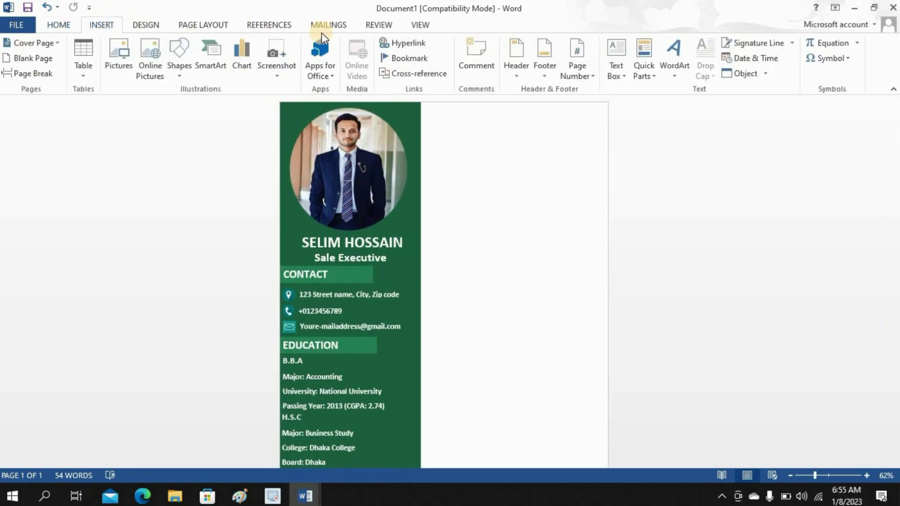
{"action": "left_click", "coordinate": [617, 66]}
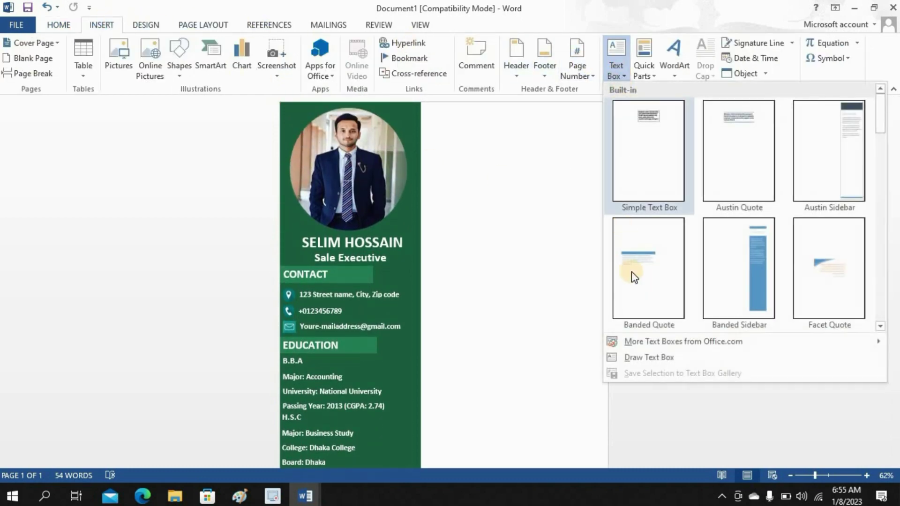
{"action": "left_click", "coordinate": [652, 357]}
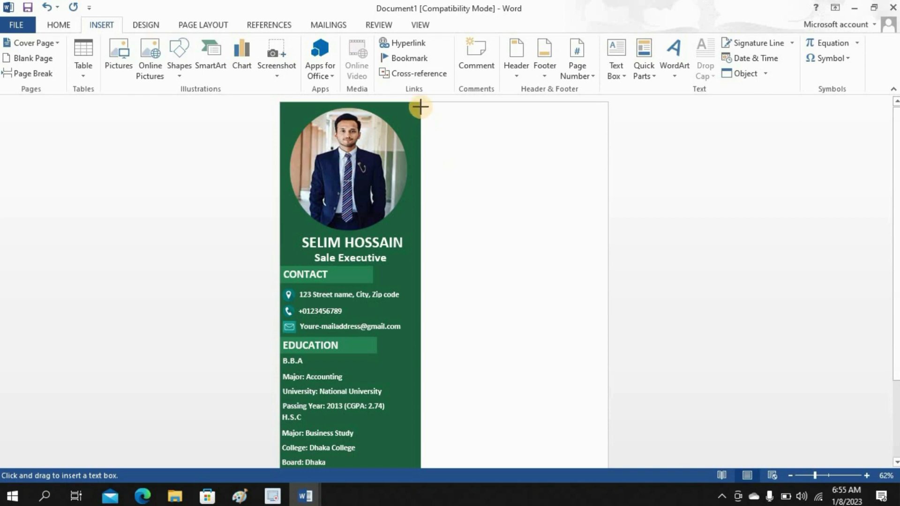
{"action": "left_click_drag", "start_coordinate": [421, 107], "coordinate": [615, 126]}
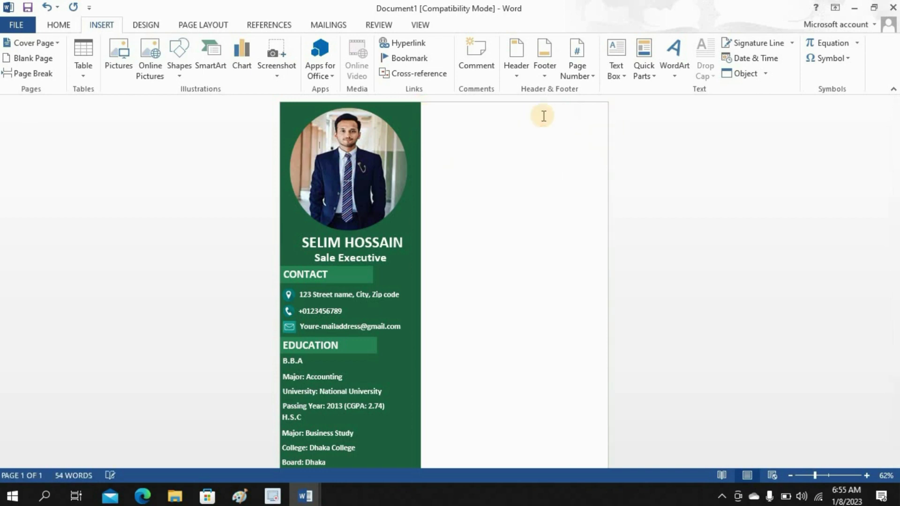
{"action": "type", "text": "ABOUT ME"}
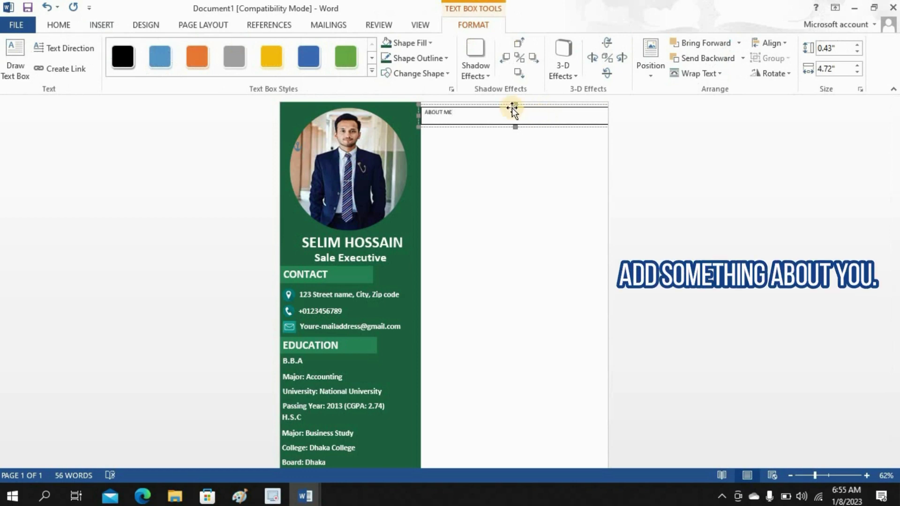
{"action": "left_click", "coordinate": [459, 114]}
{"action": "left_click_drag", "start_coordinate": [434, 109], "coordinate": [425, 112]}
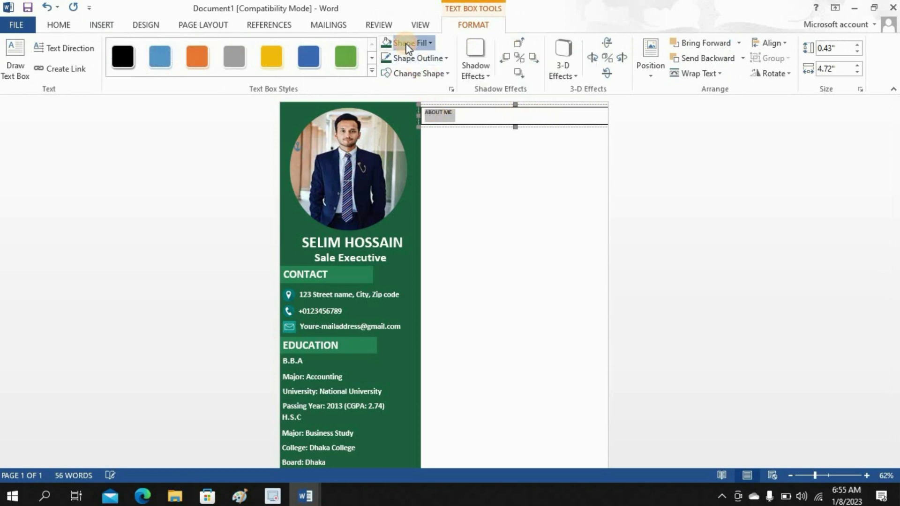
- Give the heading box a light grey fill and border, and make ABOUT ME bold 20 pt
{"action": "left_click", "coordinate": [412, 43]}
{"action": "left_click", "coordinate": [390, 91]}
{"action": "left_click", "coordinate": [406, 58]}
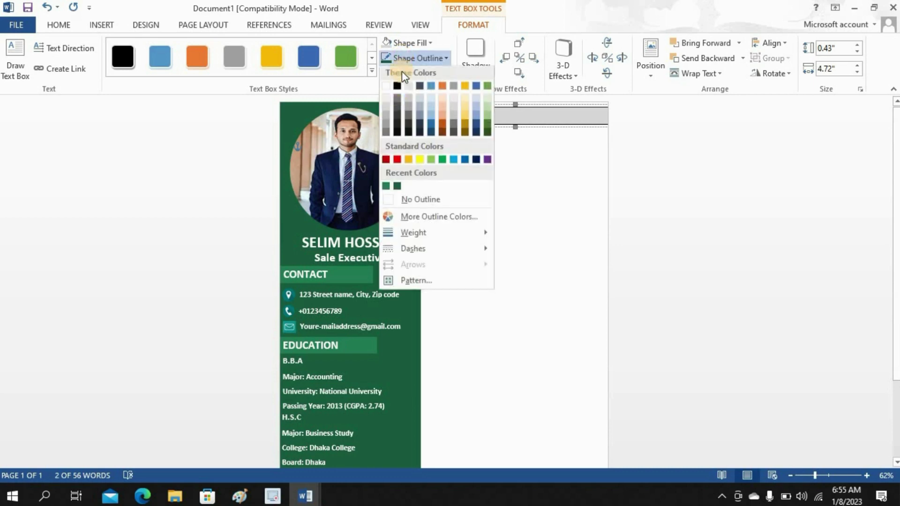
{"action": "left_click", "coordinate": [390, 108]}
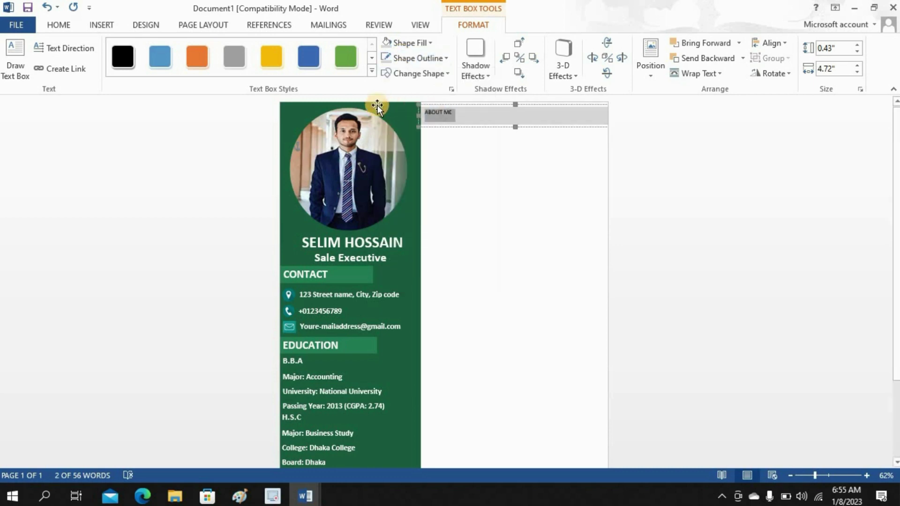
{"action": "left_click", "coordinate": [58, 25]}
{"action": "left_click", "coordinate": [112, 70]}
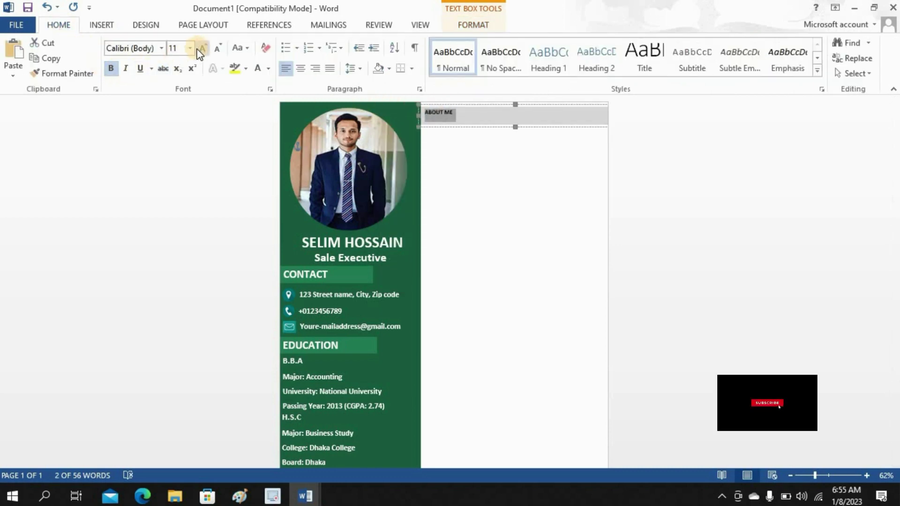
{"action": "left_click", "coordinate": [190, 48]}
{"action": "left_click", "coordinate": [175, 169]}
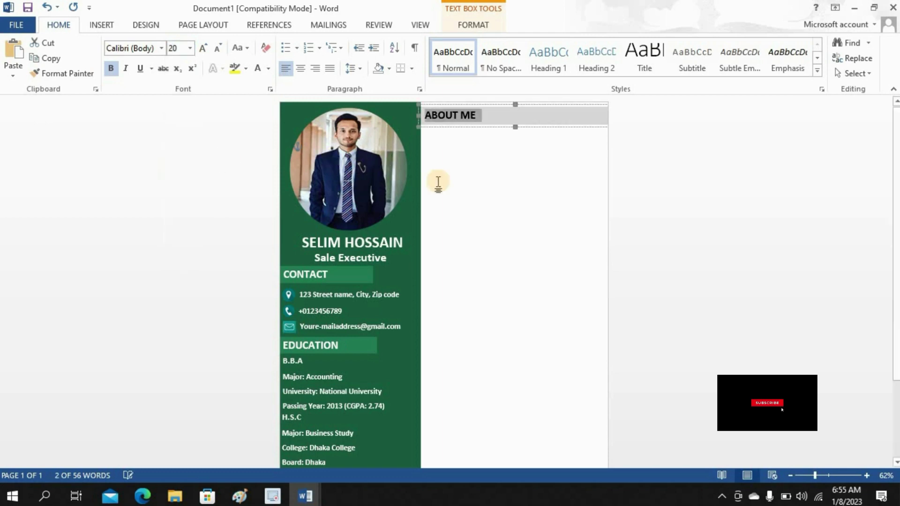
{"action": "left_click", "coordinate": [436, 181]}
{"action": "left_click", "coordinate": [102, 25]}
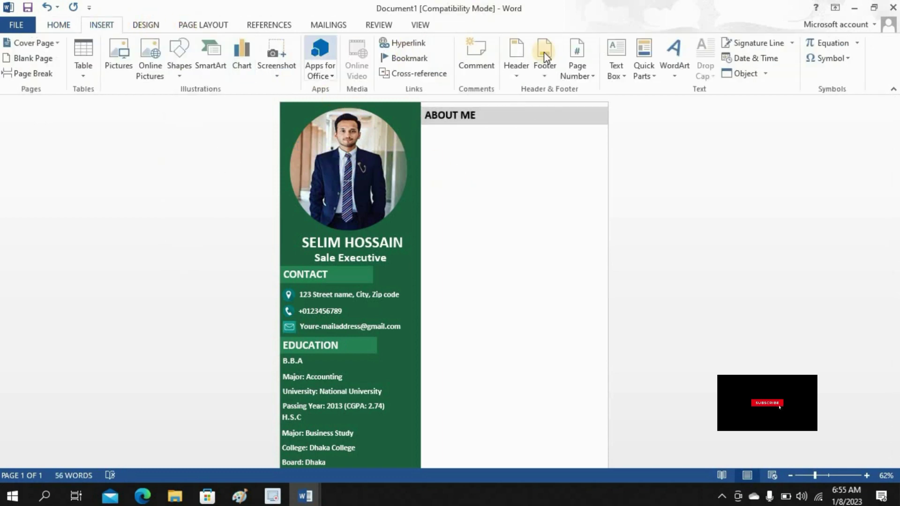
{"action": "left_click", "coordinate": [618, 71]}
- Draw a box under ABOUT ME and paste the About me paragraph from the Education document
{"action": "left_click", "coordinate": [649, 357]}
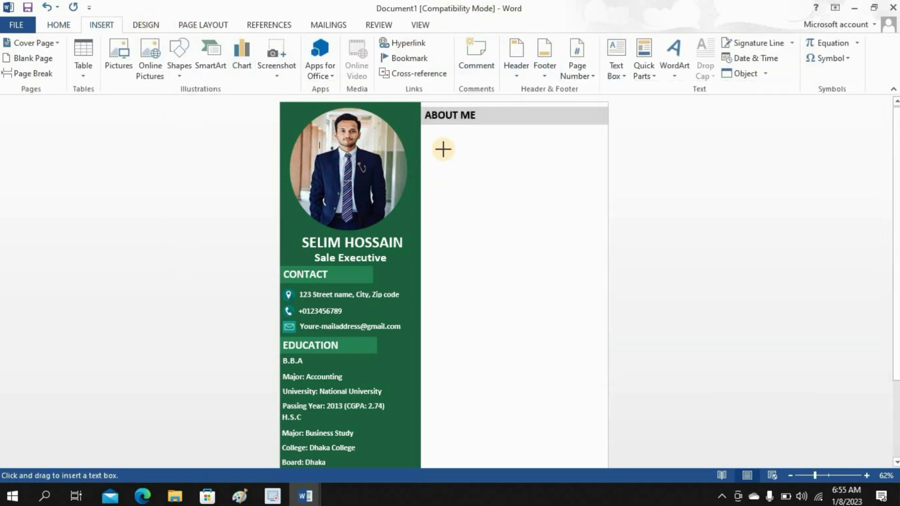
{"action": "left_click_drag", "start_coordinate": [422, 126], "coordinate": [603, 241]}
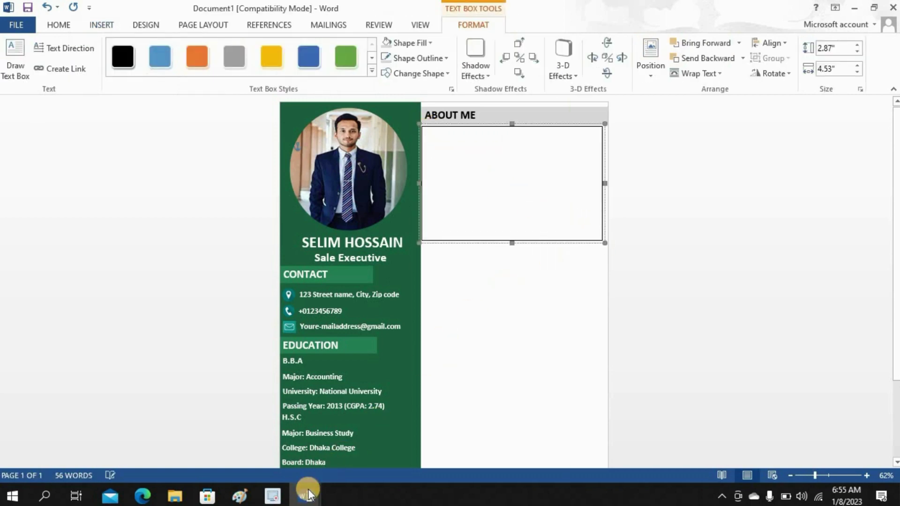
{"action": "mouse_move", "coordinate": [302, 488]}
{"action": "left_click", "coordinate": [262, 441]}
{"action": "left_click_drag", "start_coordinate": [138, 391], "coordinate": [225, 418]}
{"action": "left_click", "coordinate": [143, 389]}
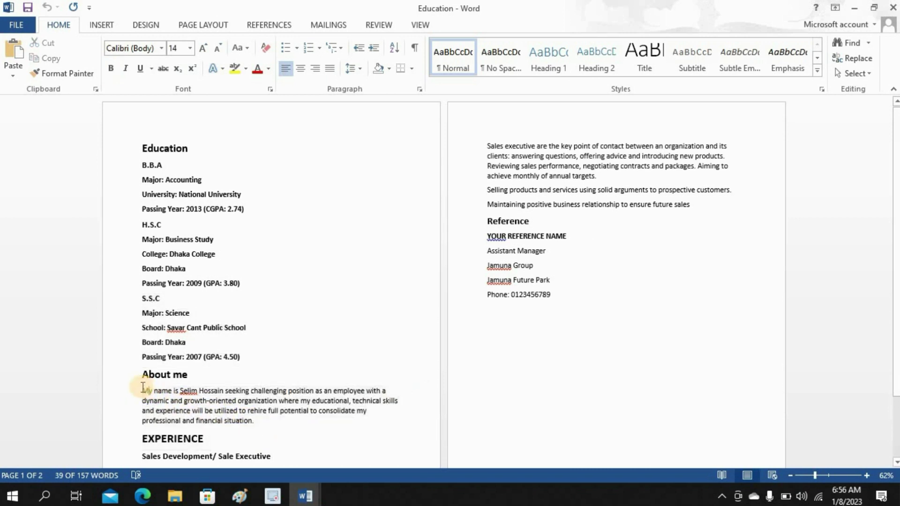
{"action": "left_click_drag", "start_coordinate": [177, 400], "coordinate": [227, 417]}
{"action": "right_click", "coordinate": [227, 417]}
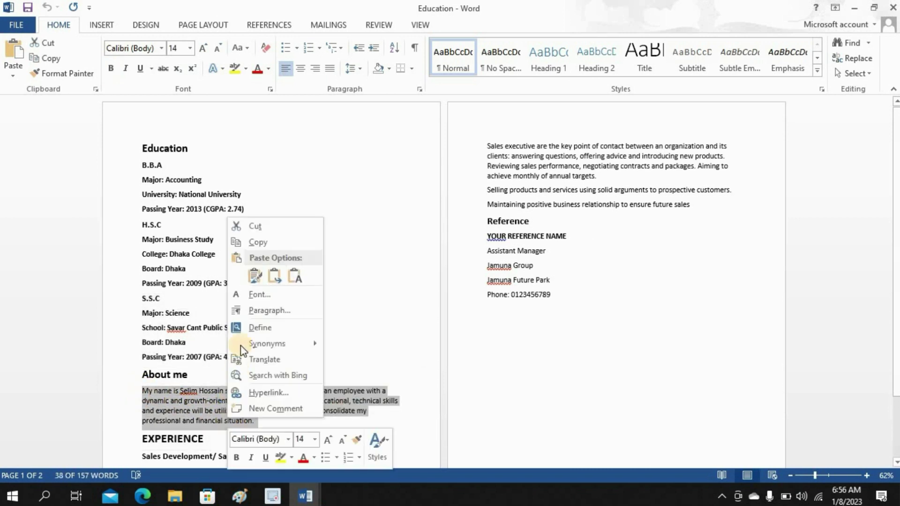
{"action": "left_click", "coordinate": [255, 245]}
{"action": "mouse_move", "coordinate": [303, 496]}
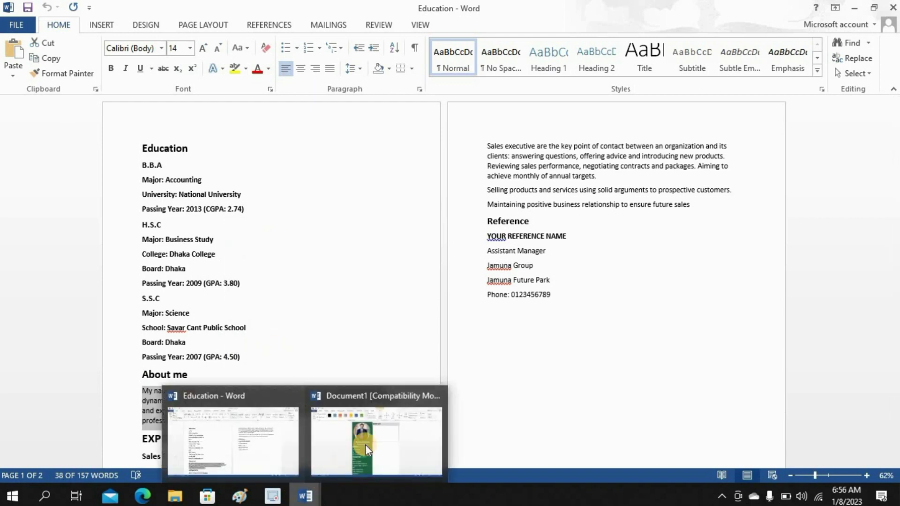
{"action": "left_click", "coordinate": [365, 445]}
{"action": "key", "text": "ctrl+v"}
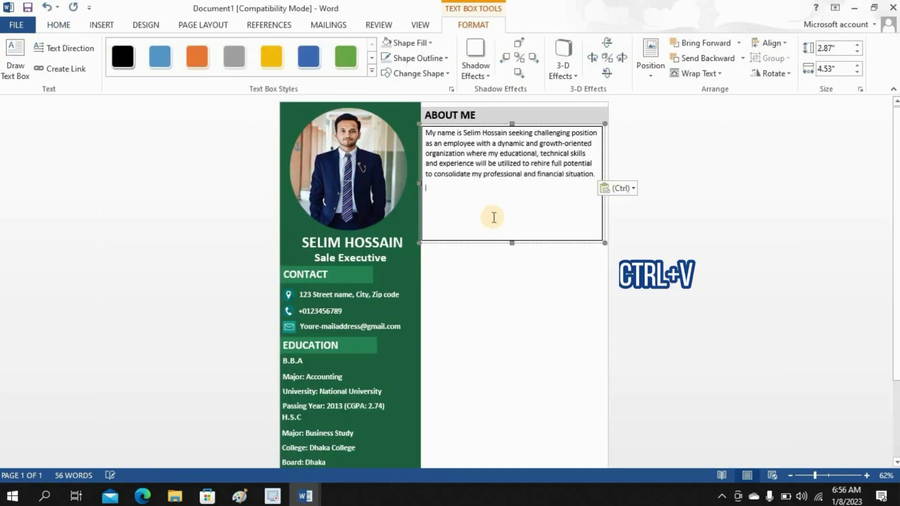
- Remove the paragraph box's outline and shrink it to about 1.4" high
{"action": "left_click_drag", "start_coordinate": [512, 243], "coordinate": [512, 239]}
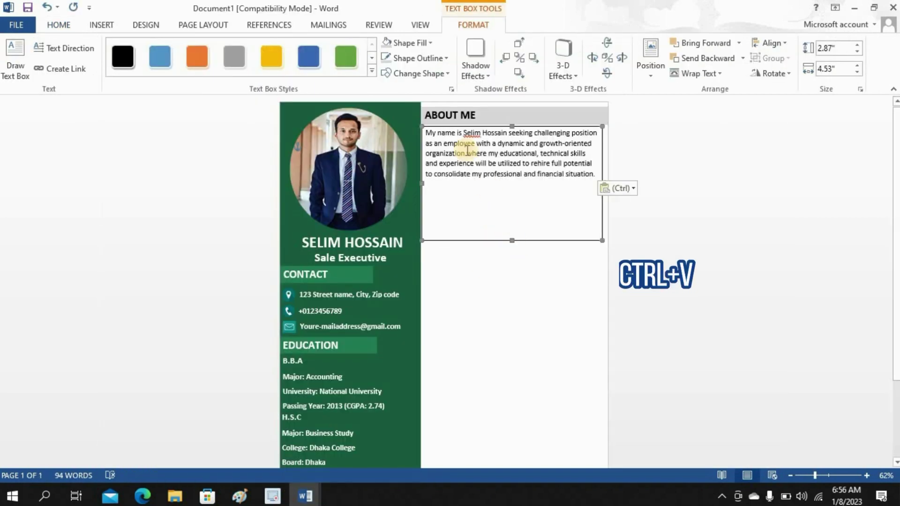
{"action": "left_click", "coordinate": [429, 58]}
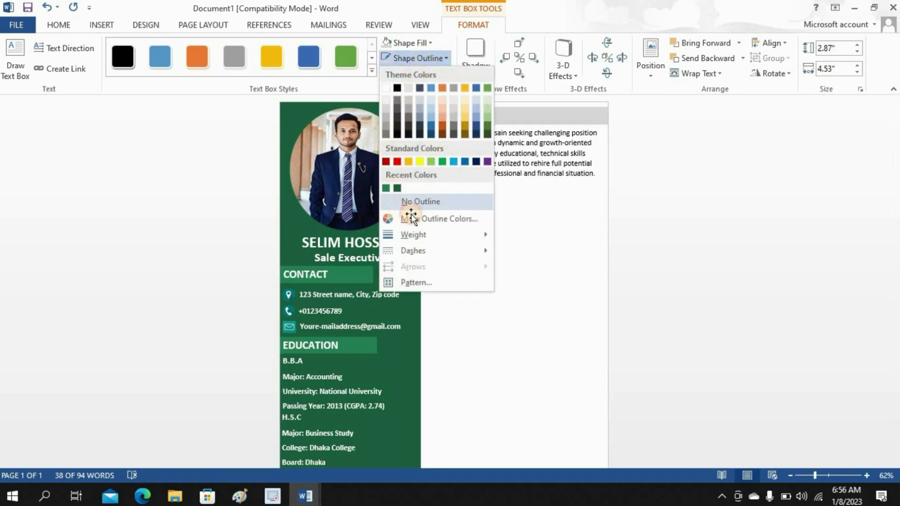
{"action": "left_click", "coordinate": [406, 203]}
{"action": "left_click_drag", "start_coordinate": [517, 182], "coordinate": [517, 181]}
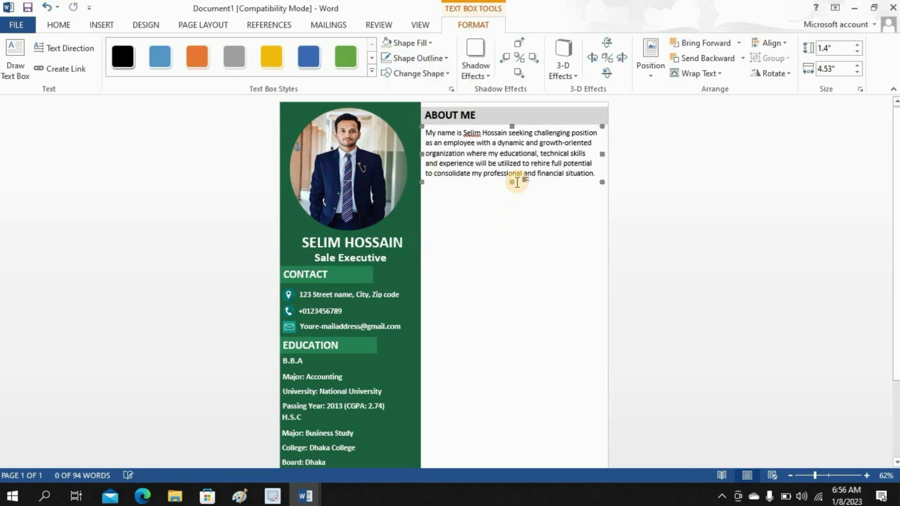
{"action": "left_click", "coordinate": [534, 291]}
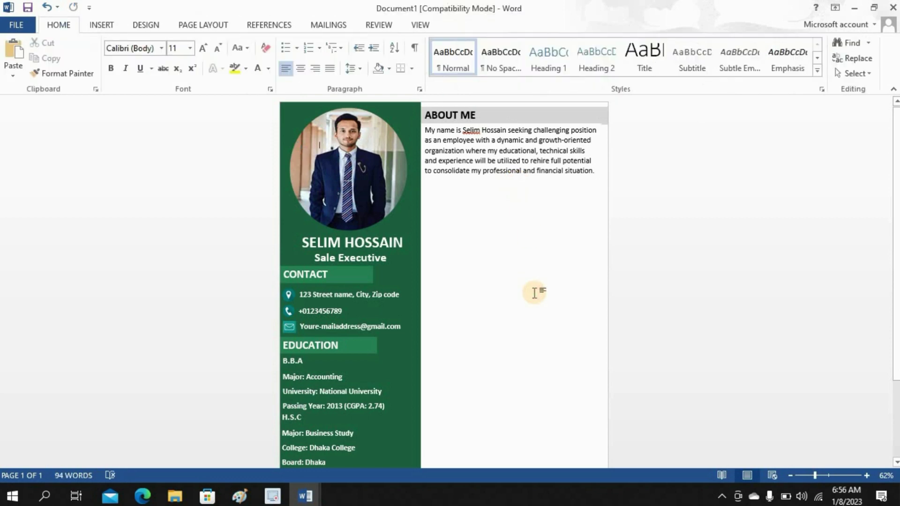
- Draw a thin text box below the About Me paragraph with grey fill and light grey outline
{"action": "left_click", "coordinate": [101, 25]}
{"action": "left_click", "coordinate": [623, 79]}
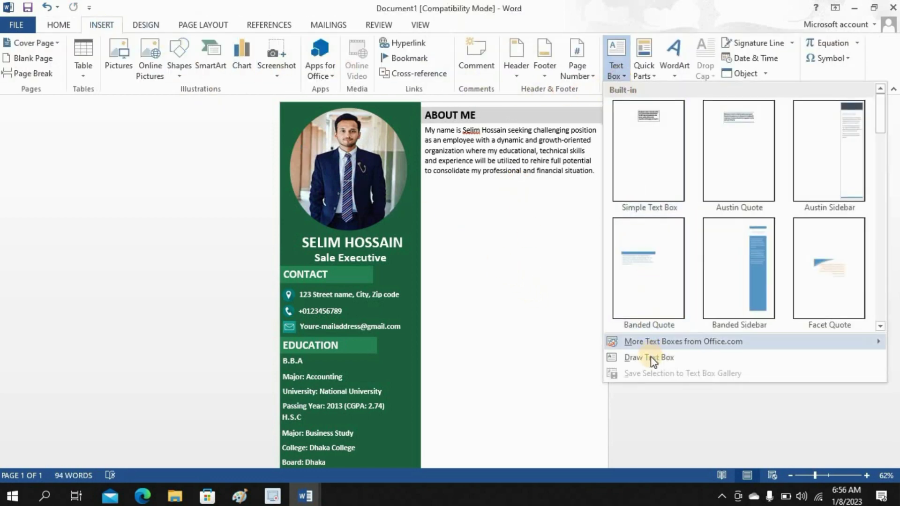
{"action": "left_click", "coordinate": [633, 356]}
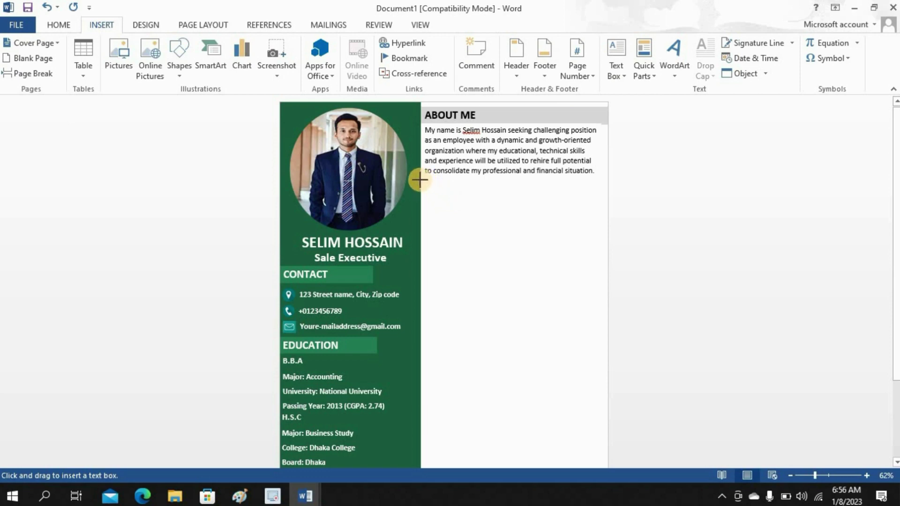
{"action": "mouse_move", "coordinate": [421, 178]}
{"action": "left_mouse_down"}
{"action": "mouse_move", "coordinate": [457, 192]}
{"action": "mouse_move", "coordinate": [610, 198]}
{"action": "left_mouse_up"}
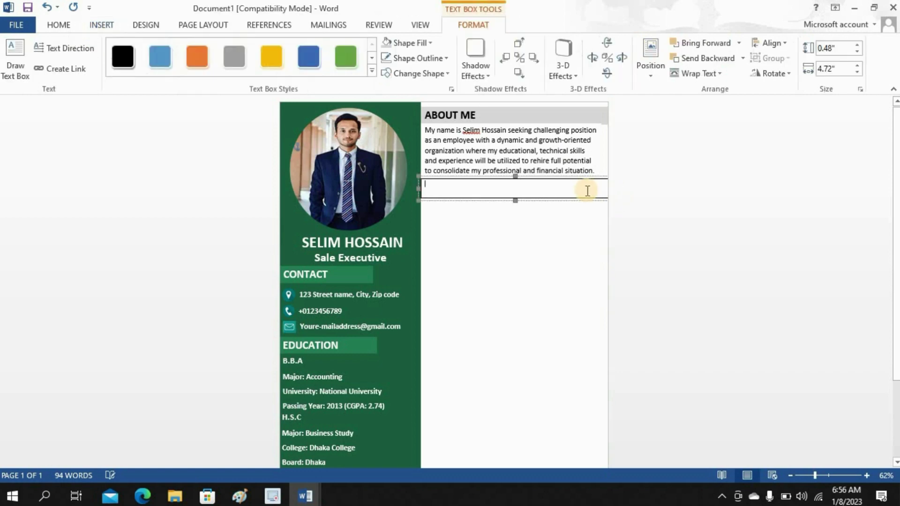
{"action": "left_click", "coordinate": [389, 44]}
{"action": "left_click", "coordinate": [413, 57]}
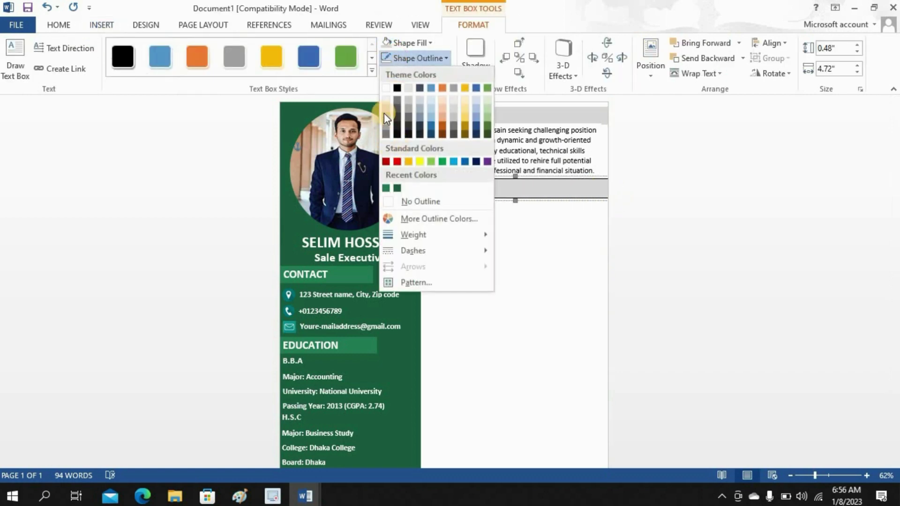
{"action": "left_click", "coordinate": [384, 108]}
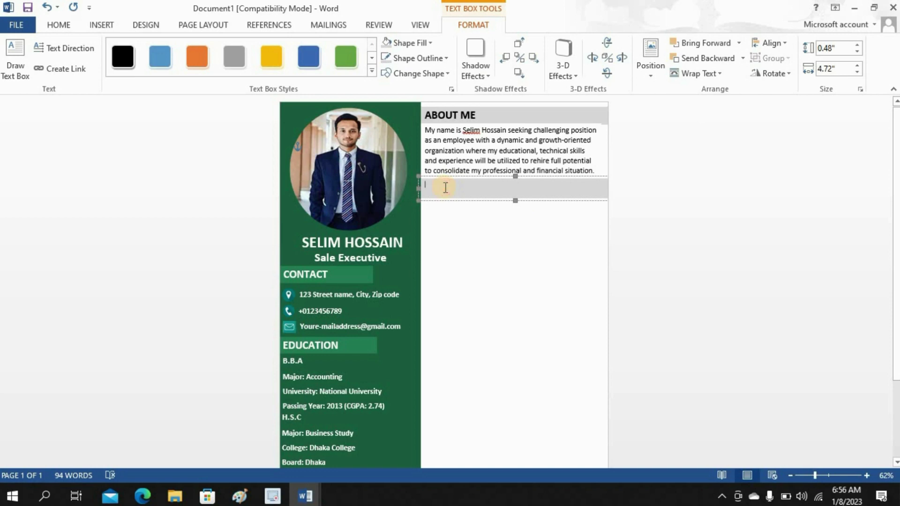
- Type EXPERIENCE in the bar, make it bold 20 pt, and align it under the paragraph
{"action": "type", "text": "EXPERIENCE"}
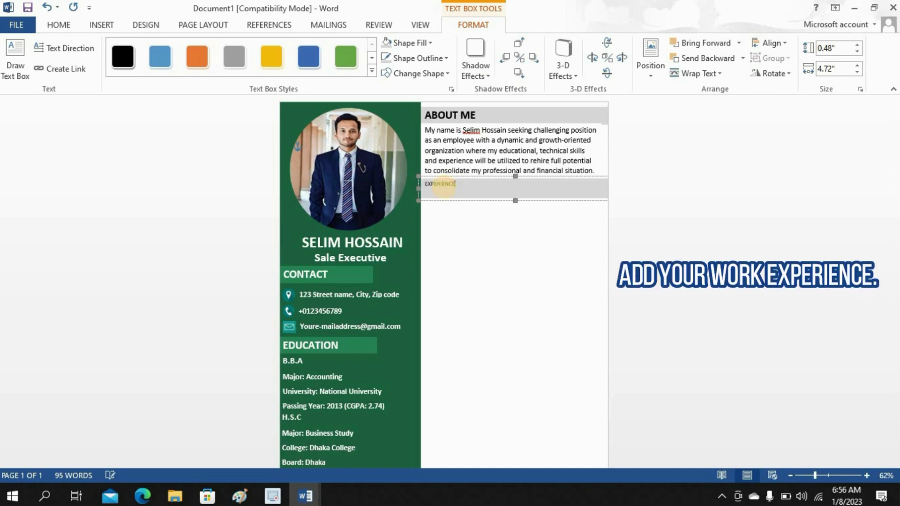
{"action": "left_click", "coordinate": [463, 185]}
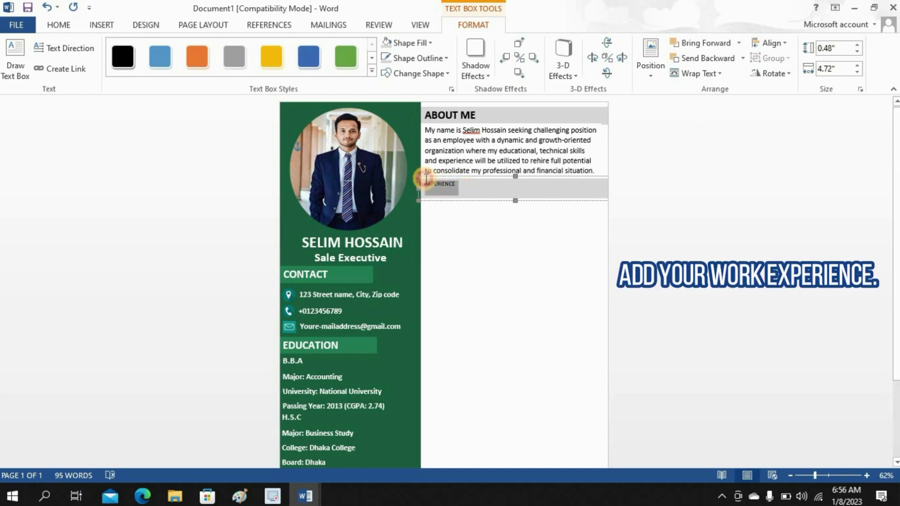
{"action": "left_click_drag", "start_coordinate": [425, 178], "coordinate": [425, 179]}
{"action": "left_click", "coordinate": [59, 24]}
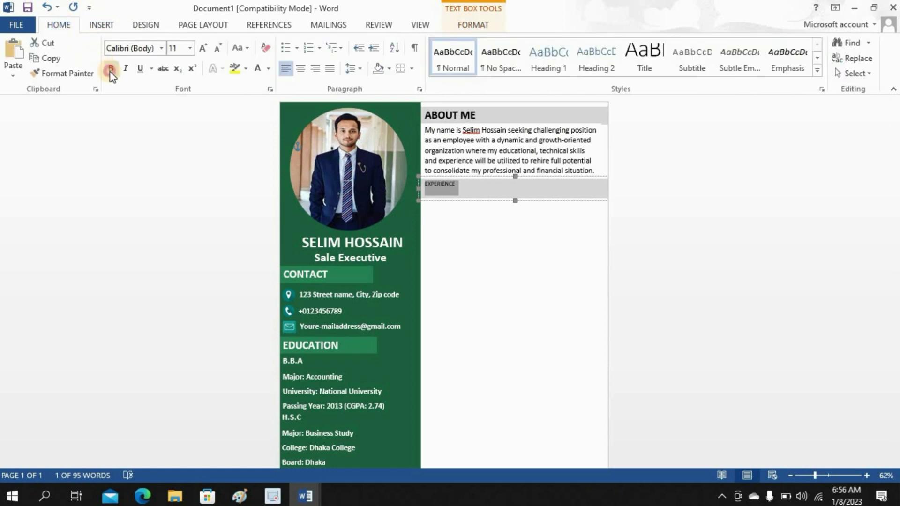
{"action": "left_click", "coordinate": [111, 69]}
{"action": "left_click", "coordinate": [191, 48]}
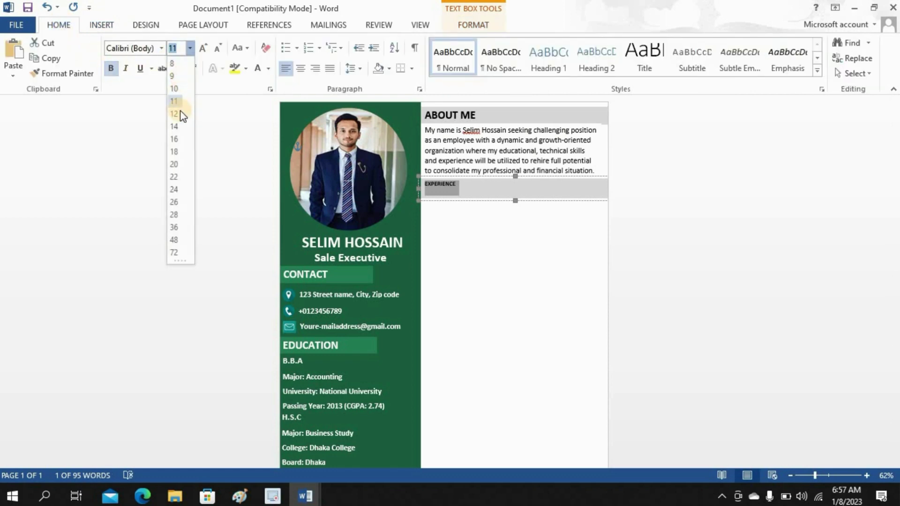
{"action": "left_click", "coordinate": [171, 164]}
{"action": "left_click", "coordinate": [493, 196]}
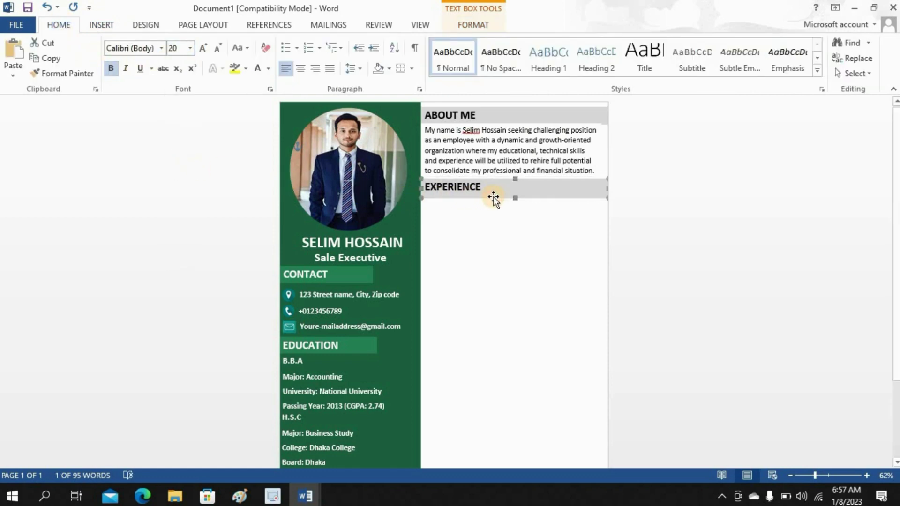
{"action": "left_click_drag", "start_coordinate": [493, 196], "coordinate": [494, 197]}
{"action": "left_click", "coordinate": [500, 172]}
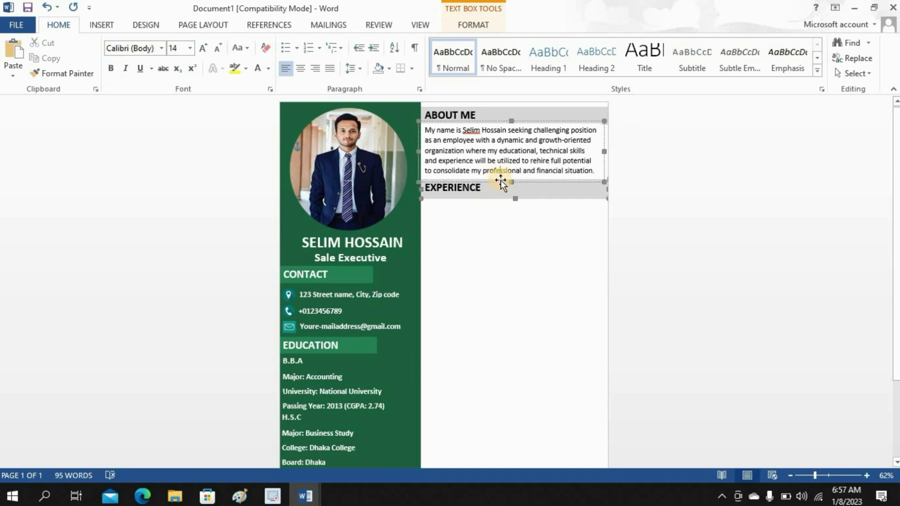
{"action": "left_click", "coordinate": [526, 209]}
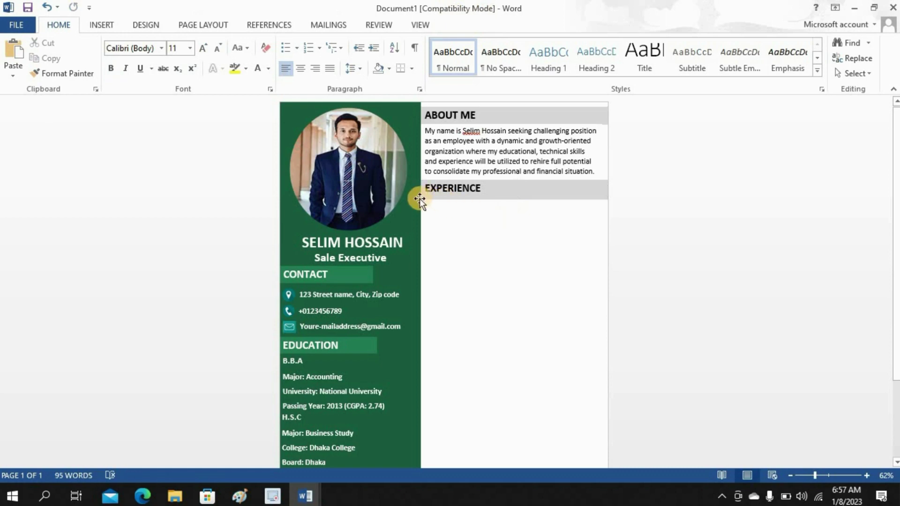
- Draw a large text box below the EXPERIENCE heading
{"action": "left_click", "coordinate": [103, 26]}
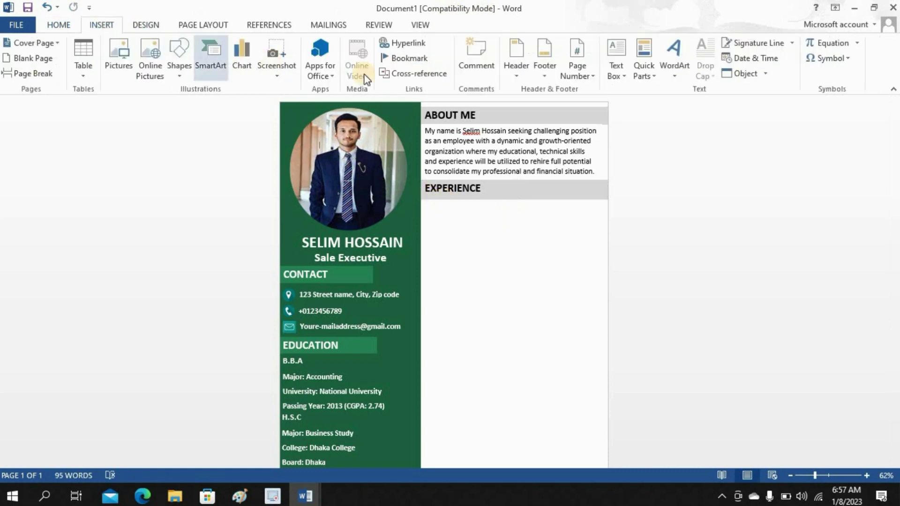
{"action": "left_click", "coordinate": [625, 73]}
{"action": "left_click", "coordinate": [621, 300]}
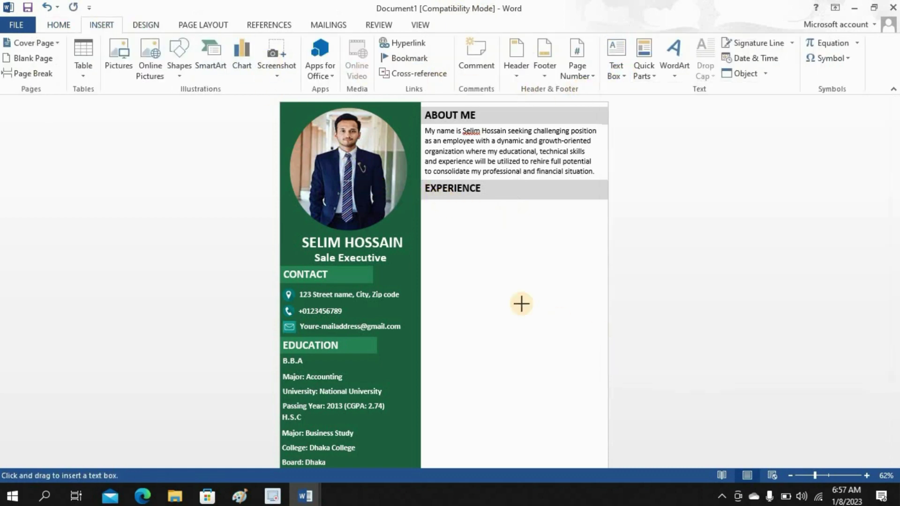
{"action": "left_click_drag", "start_coordinate": [428, 209], "coordinate": [608, 359]}
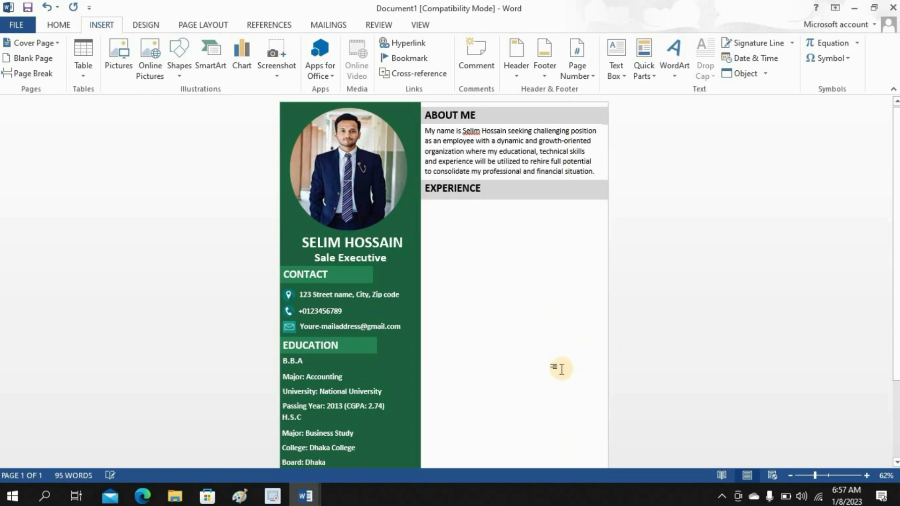
- Copy the Sales Development experience details from the Education document and paste them into the box
{"action": "mouse_move", "coordinate": [305, 496]}
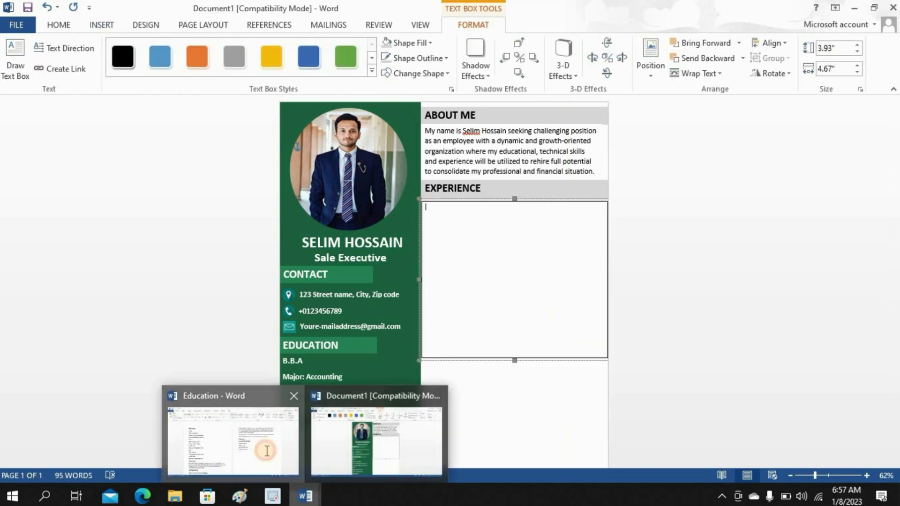
{"action": "left_click", "coordinate": [288, 469]}
{"action": "scroll", "coordinate": [331, 331], "scroll_direction": "down", "scroll_amount": 3}
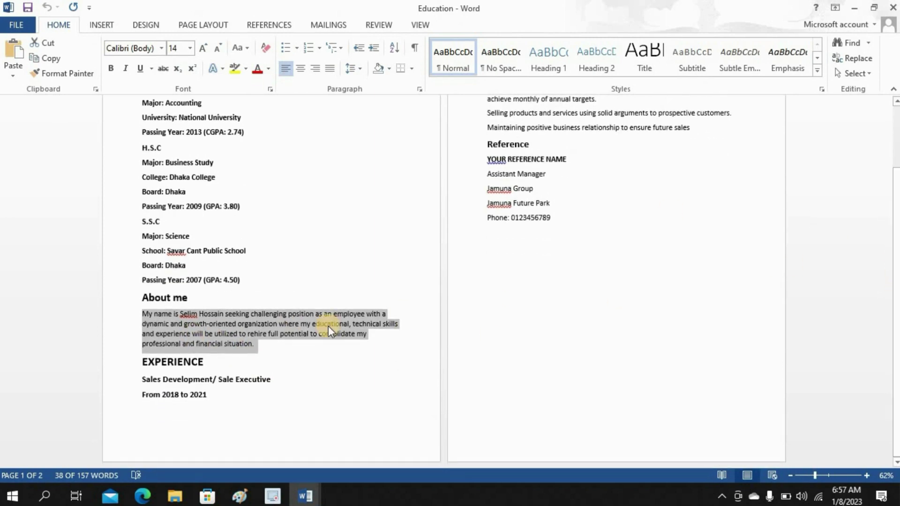
{"action": "mouse_move", "coordinate": [154, 387]}
{"action": "left_mouse_down"}
{"action": "mouse_move", "coordinate": [294, 384]}
{"action": "mouse_move", "coordinate": [521, 283]}
{"action": "mouse_move", "coordinate": [692, 131]}
{"action": "left_mouse_up"}
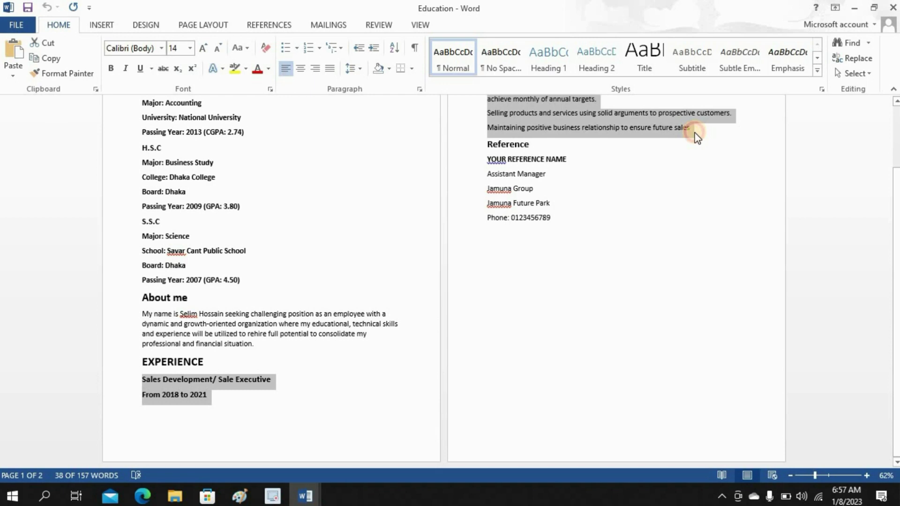
{"action": "right_click", "coordinate": [592, 122]}
{"action": "left_click", "coordinate": [605, 146]}
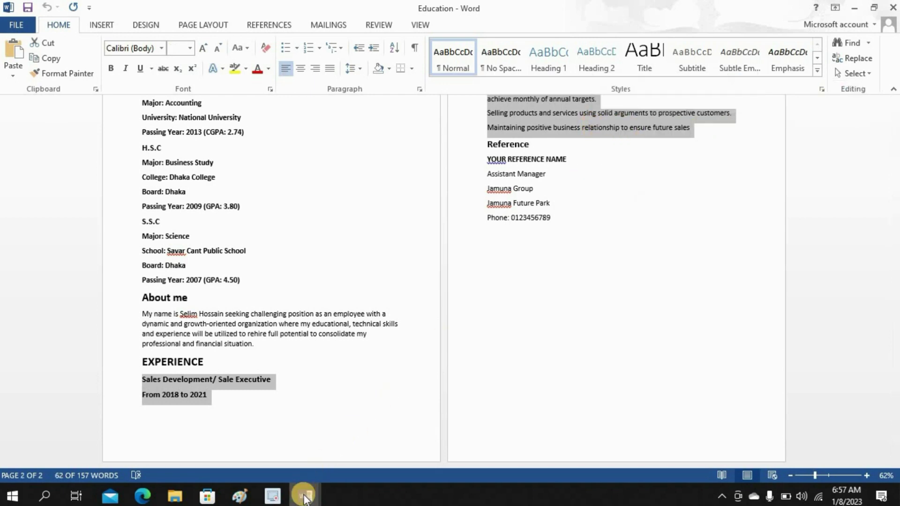
{"action": "mouse_move", "coordinate": [304, 498]}
{"action": "left_click", "coordinate": [386, 404]}
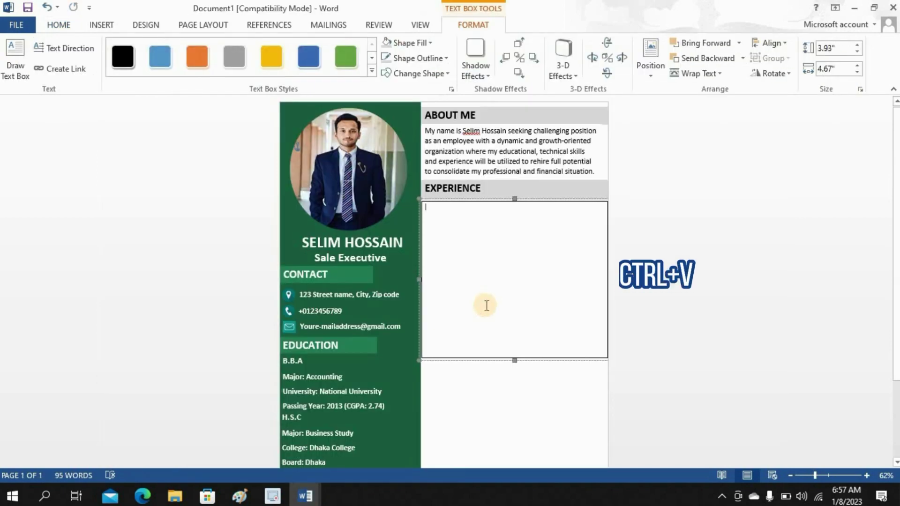
{"action": "key", "text": "ctrl+v"}
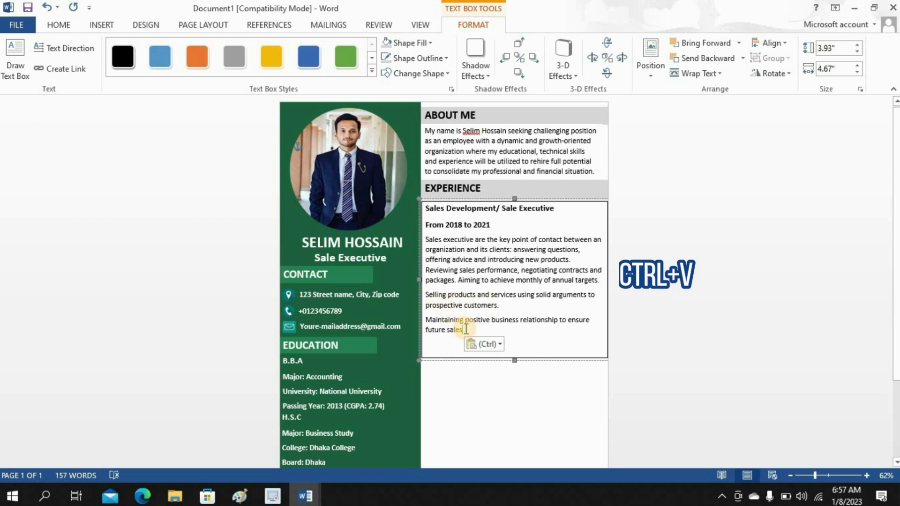
{"action": "key", "text": "Escape"}
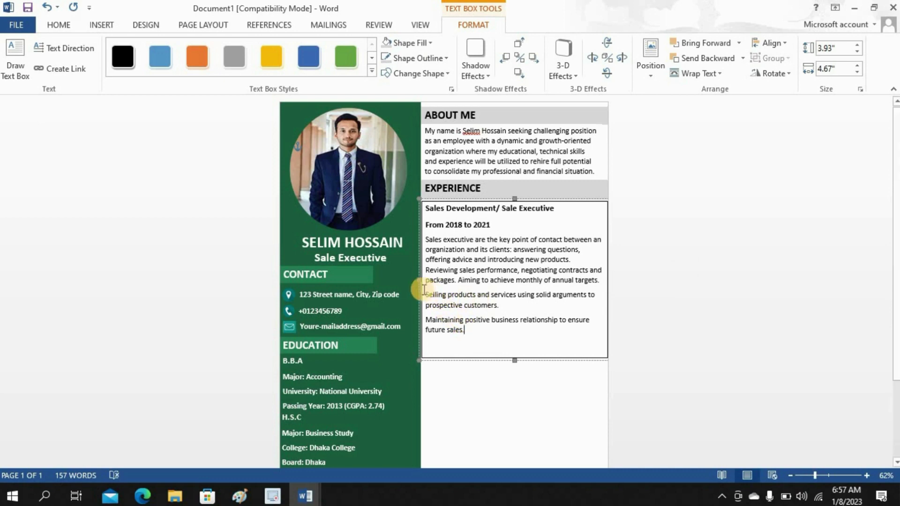
- Remove the box's outline, give the two duty lines arrow bullets, and shrink the box to its text
{"action": "left_click_drag", "start_coordinate": [425, 289], "coordinate": [467, 333]}
{"action": "left_click", "coordinate": [439, 305]}
{"action": "left_click", "coordinate": [417, 59]}
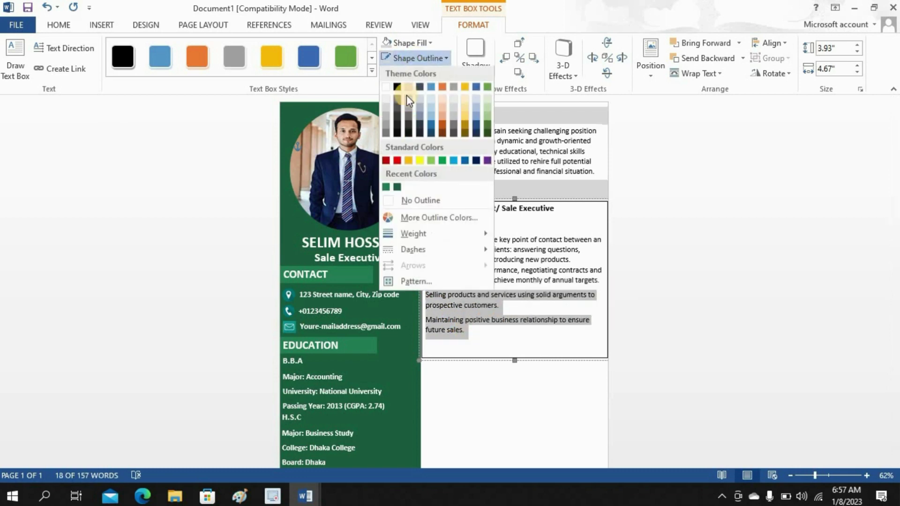
{"action": "left_click", "coordinate": [405, 201]}
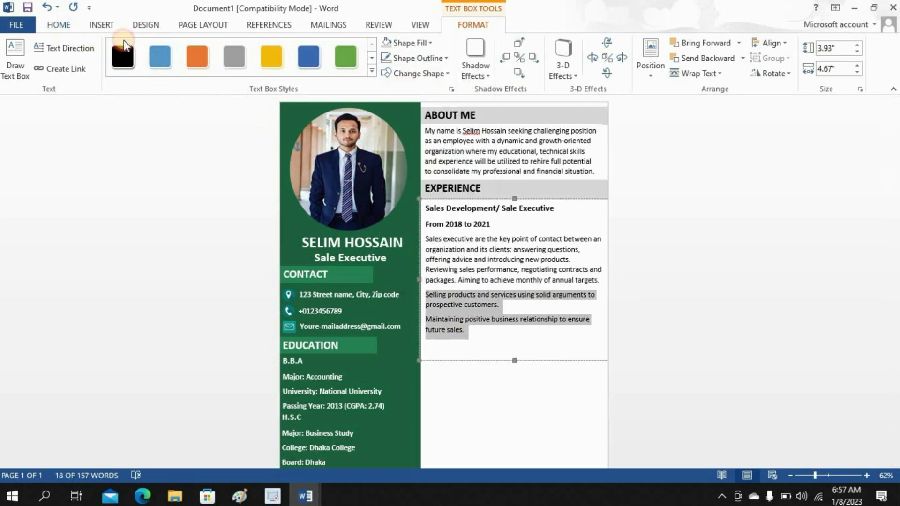
{"action": "left_click", "coordinate": [59, 25]}
{"action": "left_click", "coordinate": [297, 48]}
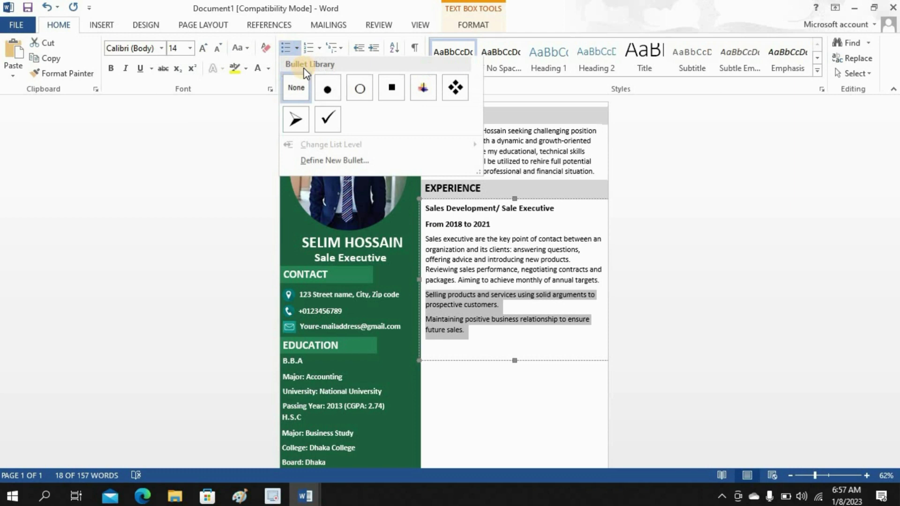
{"action": "left_click", "coordinate": [298, 120]}
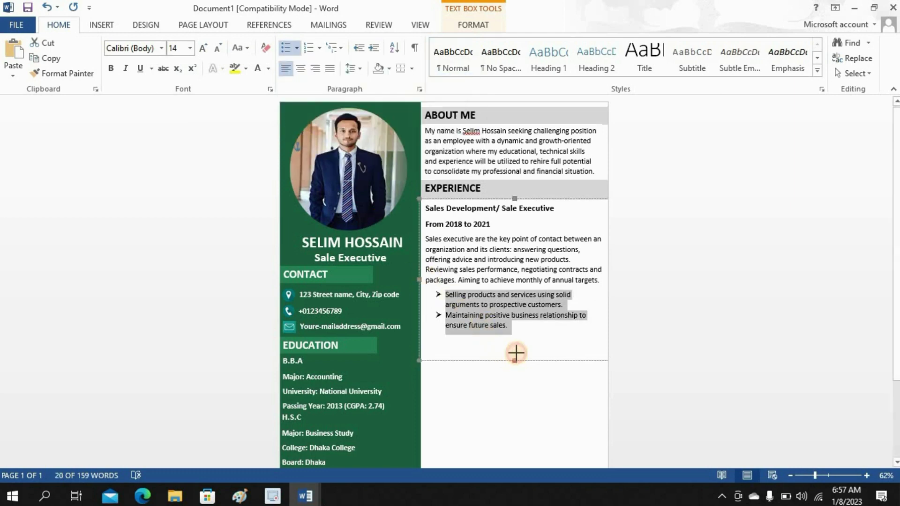
{"action": "left_click_drag", "start_coordinate": [516, 352], "coordinate": [522, 335]}
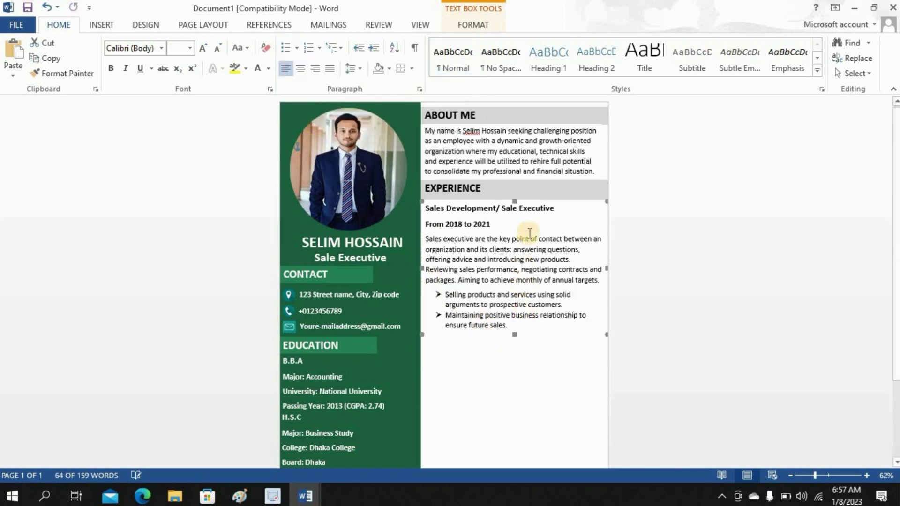
- Nudge the EXPERIENCE heading, About Me text and experience boxes slightly down to align them
{"action": "left_click", "coordinate": [532, 201]}
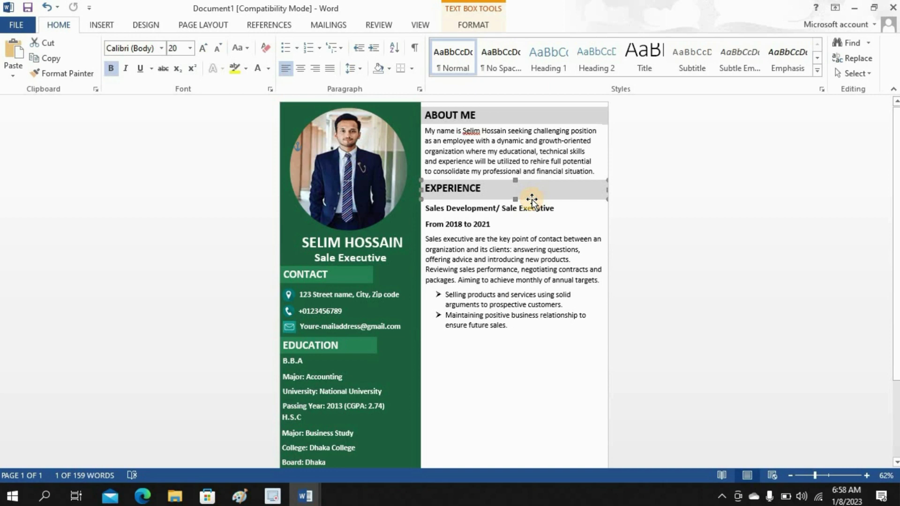
{"action": "left_click_drag", "start_coordinate": [533, 201], "coordinate": [533, 202]}
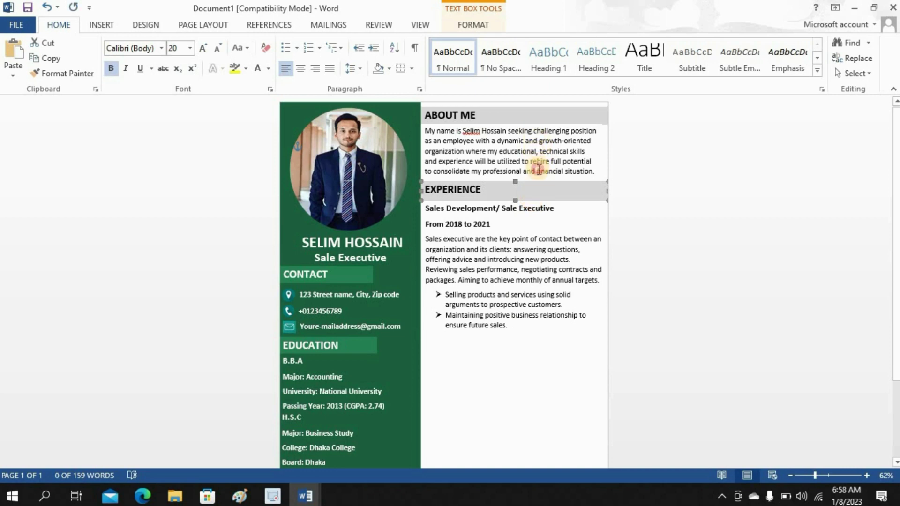
{"action": "left_click", "coordinate": [539, 179]}
{"action": "left_click_drag", "start_coordinate": [539, 179], "coordinate": [543, 183]}
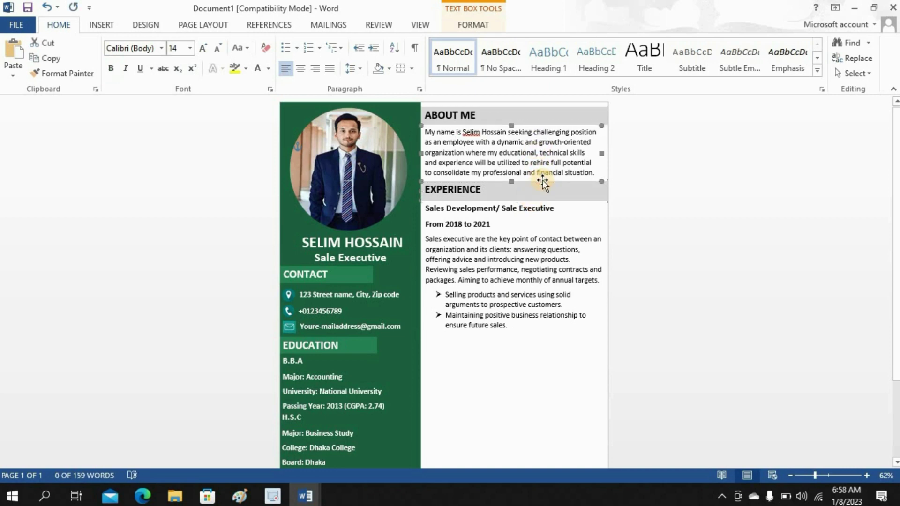
{"action": "left_click", "coordinate": [512, 329]}
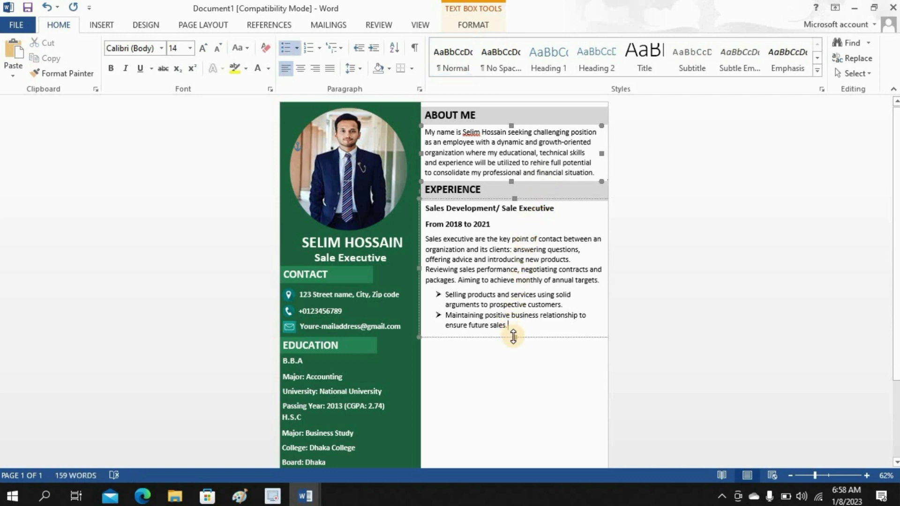
{"action": "left_click", "coordinate": [510, 337]}
{"action": "left_click_drag", "start_coordinate": [510, 338], "coordinate": [511, 339]}
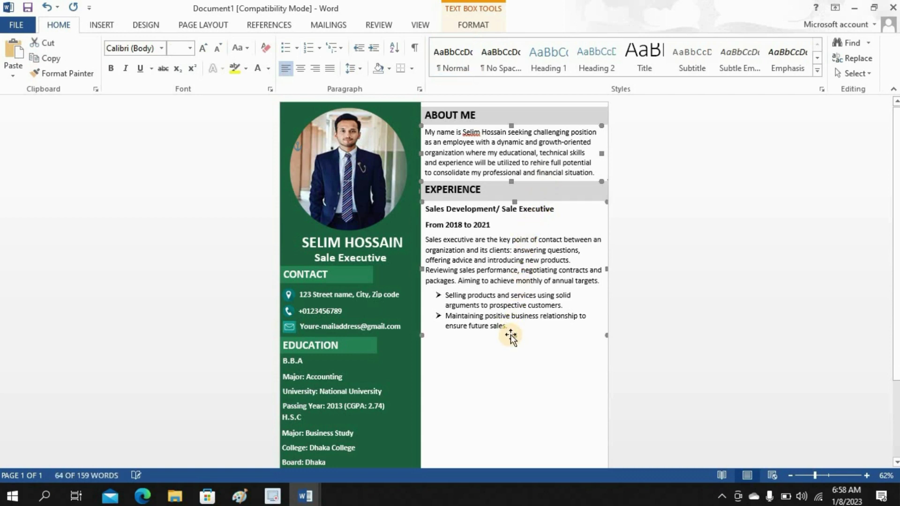
{"action": "left_click", "coordinate": [528, 397]}
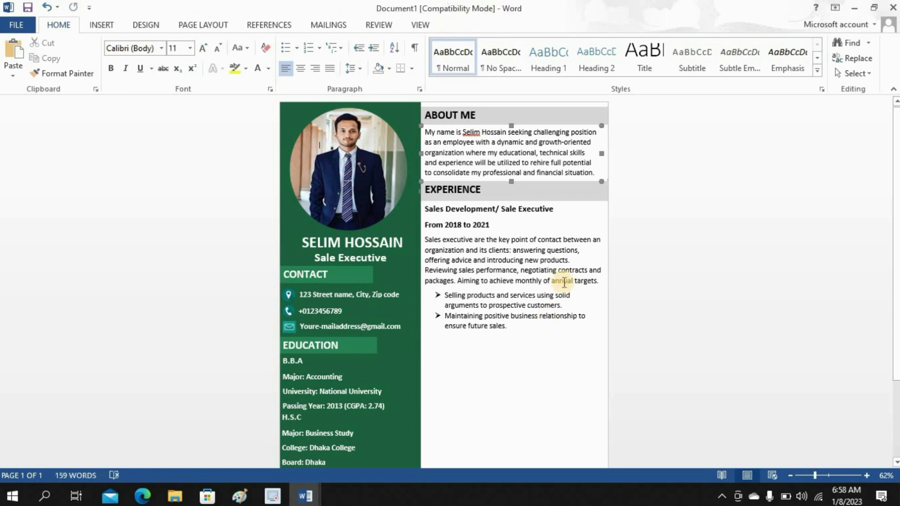
{"action": "left_click", "coordinate": [601, 183]}
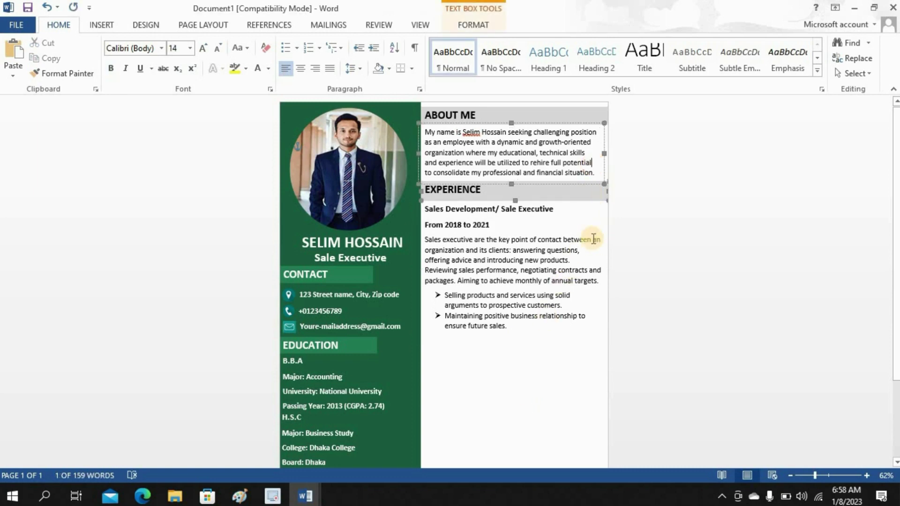
{"action": "left_click", "coordinate": [620, 222]}
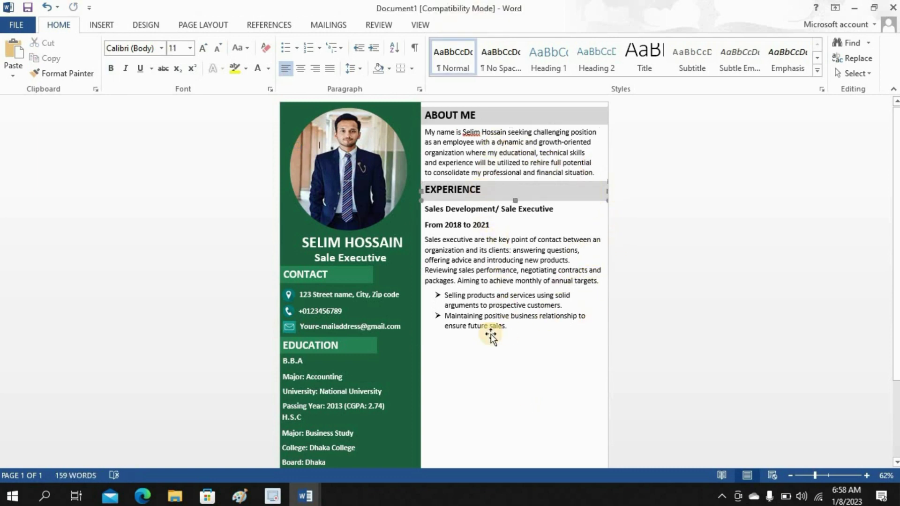
- Draw a thin text box below the experience bullets and type SKILLS
{"action": "left_click", "coordinate": [112, 26]}
{"action": "left_click", "coordinate": [616, 60]}
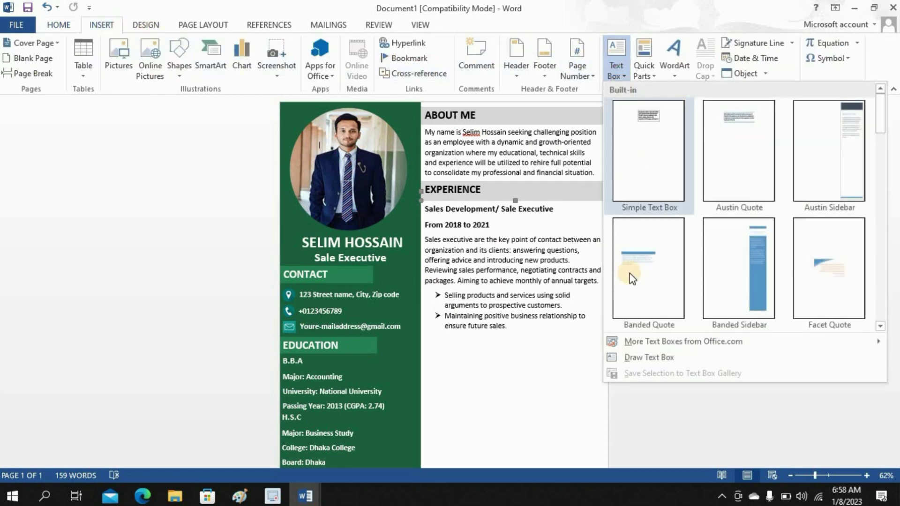
{"action": "left_click", "coordinate": [630, 355]}
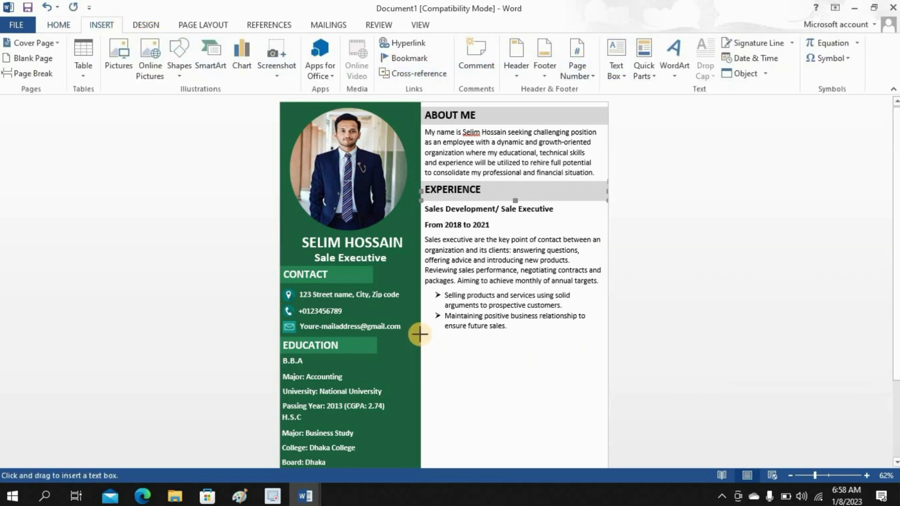
{"action": "left_click_drag", "start_coordinate": [419, 335], "coordinate": [609, 355]}
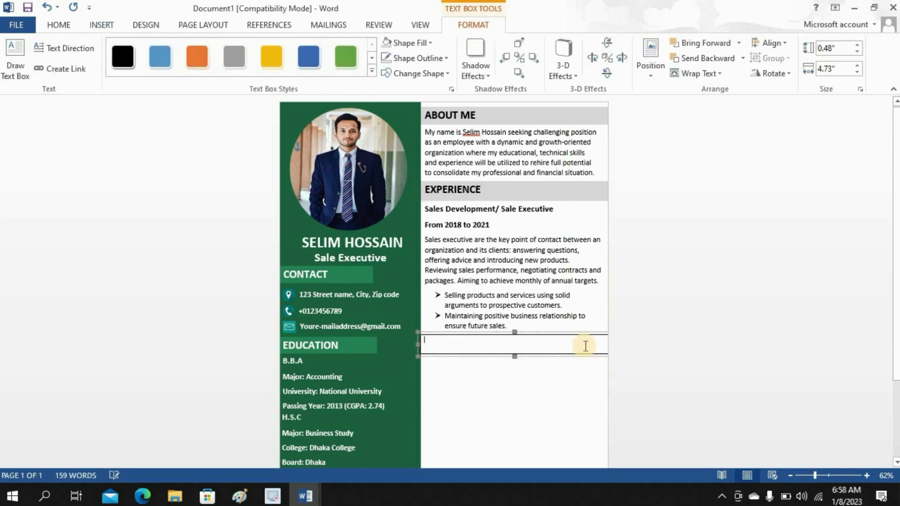
{"action": "type", "text": "SKILLS"}
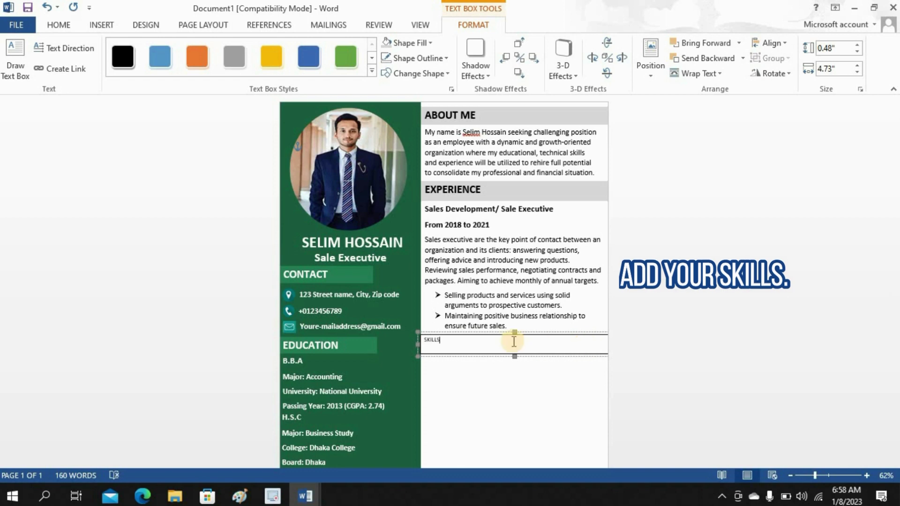
- Give the SKILLS box a gray fill and replace its dark border with a white outline
{"action": "double_click", "coordinate": [425, 339]}
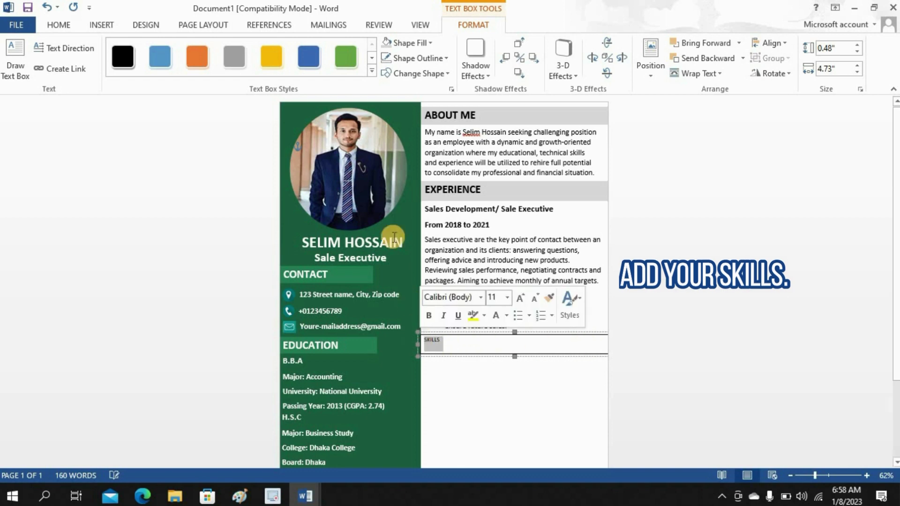
{"action": "left_click", "coordinate": [387, 41]}
{"action": "left_click", "coordinate": [405, 59]}
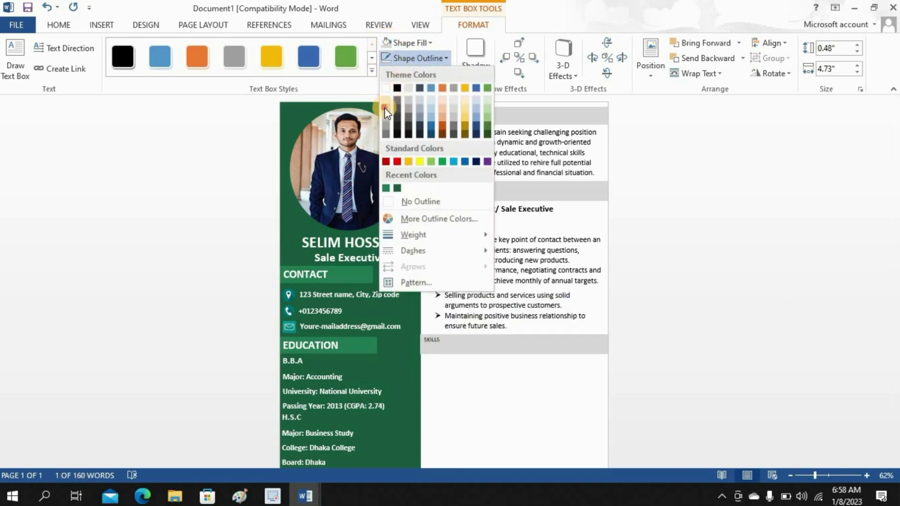
{"action": "left_click", "coordinate": [385, 108]}
{"action": "left_click", "coordinate": [67, 25]}
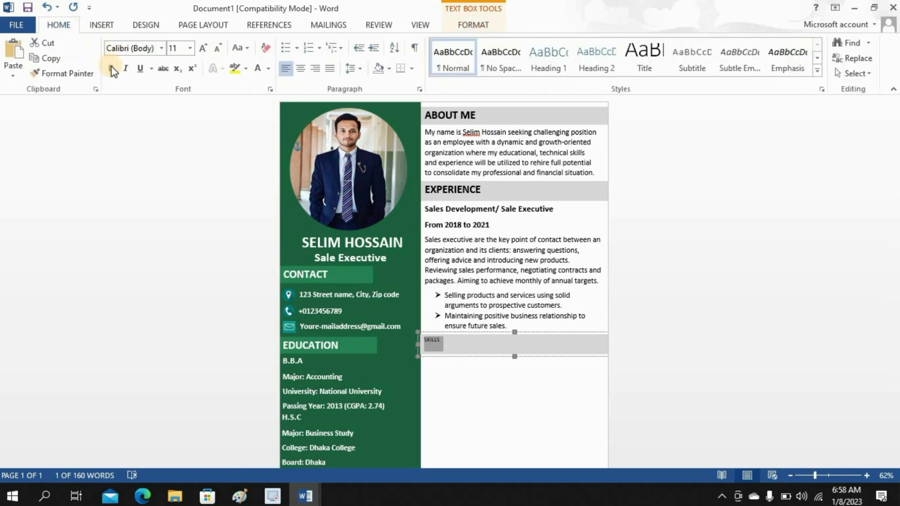
{"action": "left_click", "coordinate": [189, 48]}
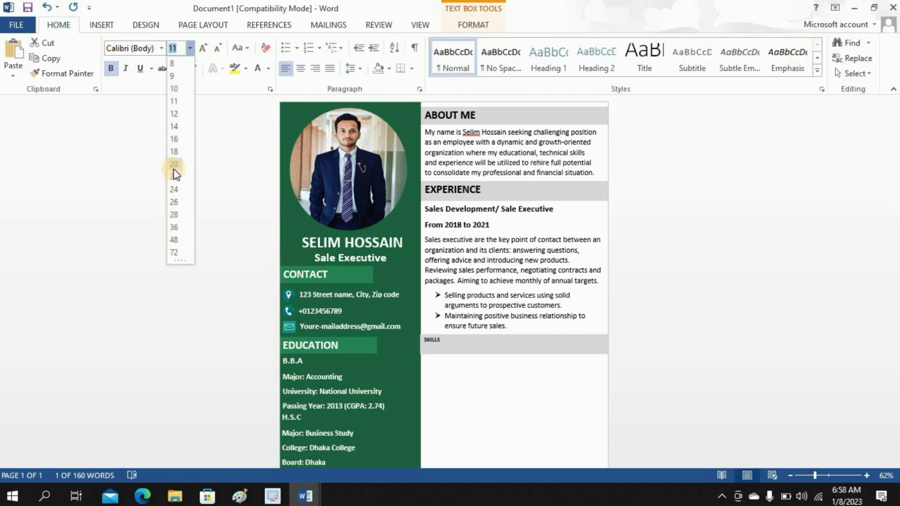
{"action": "key", "text": "Escape"}
{"action": "left_click", "coordinate": [505, 362]}
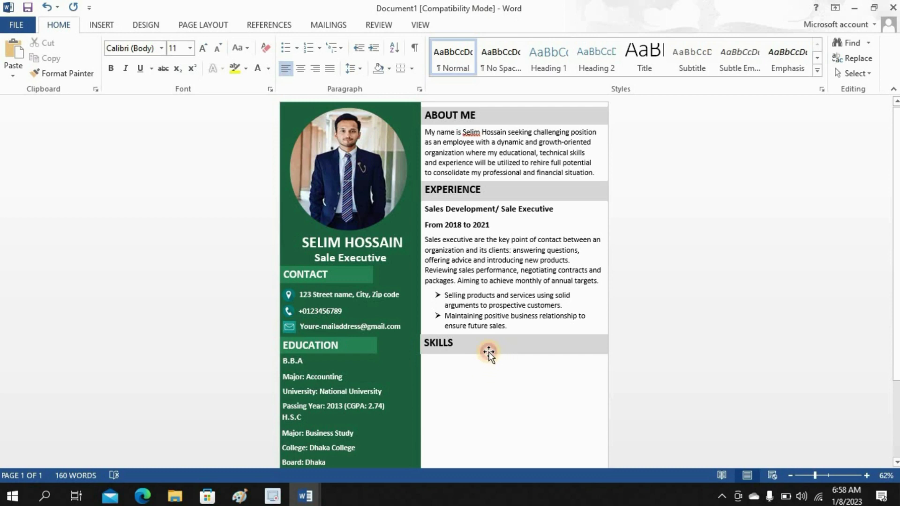
{"action": "left_click", "coordinate": [489, 354]}
{"action": "left_click", "coordinate": [484, 385]}
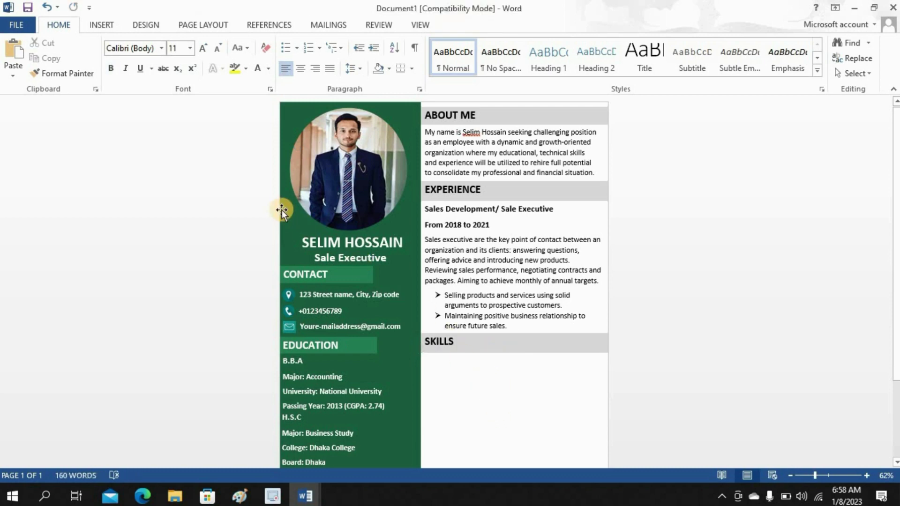
- Draw a borderless text box below the SKILLS heading
{"action": "left_click", "coordinate": [102, 25]}
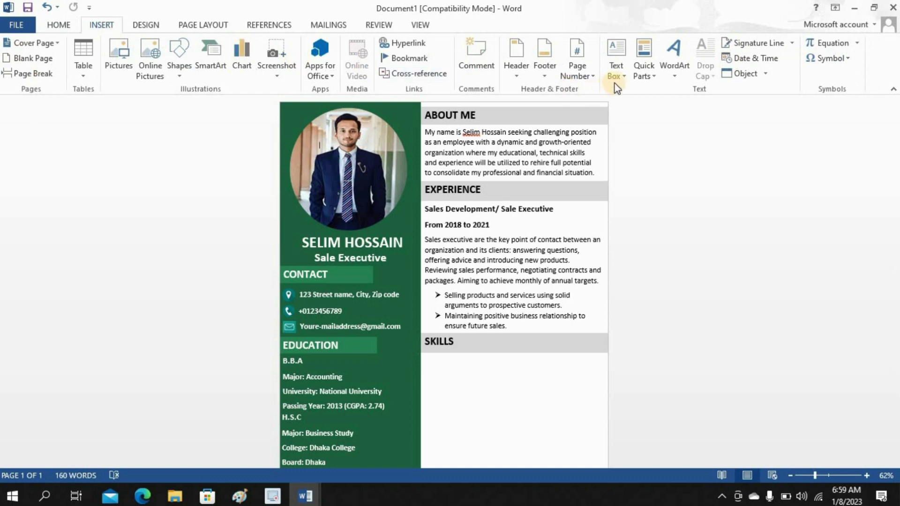
{"action": "left_click", "coordinate": [618, 71]}
{"action": "left_click", "coordinate": [639, 356]}
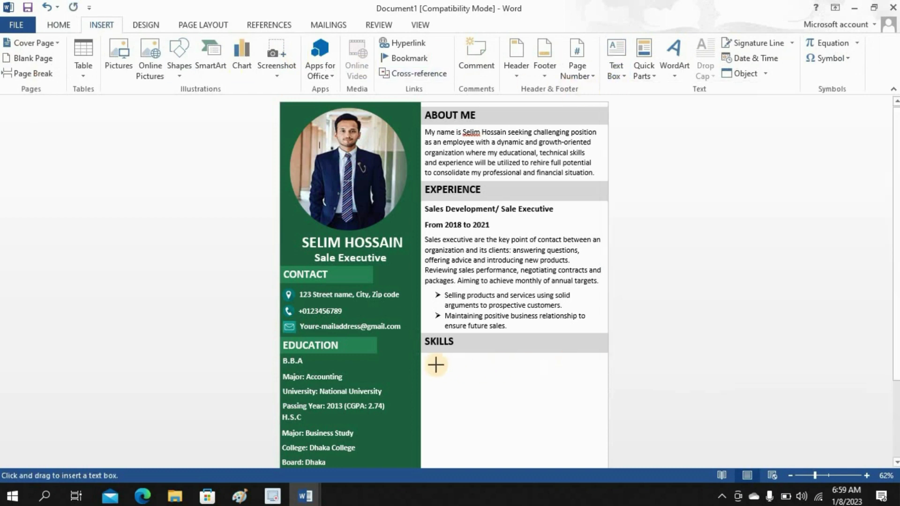
{"action": "left_click_drag", "start_coordinate": [425, 360], "coordinate": [549, 456]}
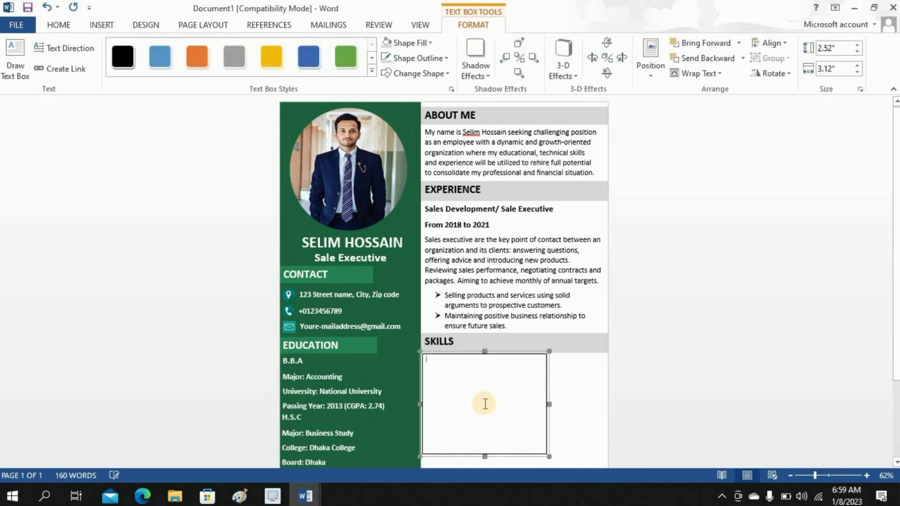
{"action": "left_click", "coordinate": [424, 58]}
{"action": "left_click", "coordinate": [394, 203]}
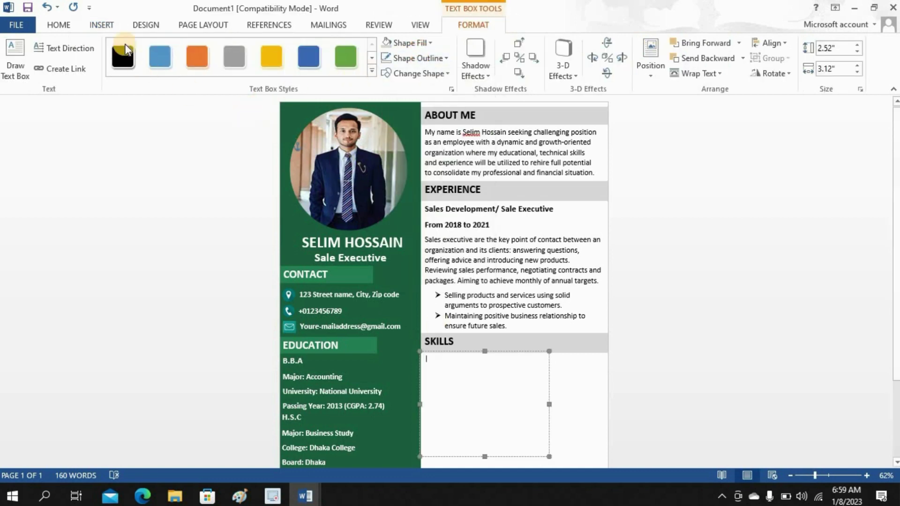
- Type Online Marketing, Social Marketing, IT Planning, Planning Meeting as 14 pt arrow bullets and fit the box
{"action": "left_click", "coordinate": [70, 28]}
{"action": "left_click", "coordinate": [190, 49]}
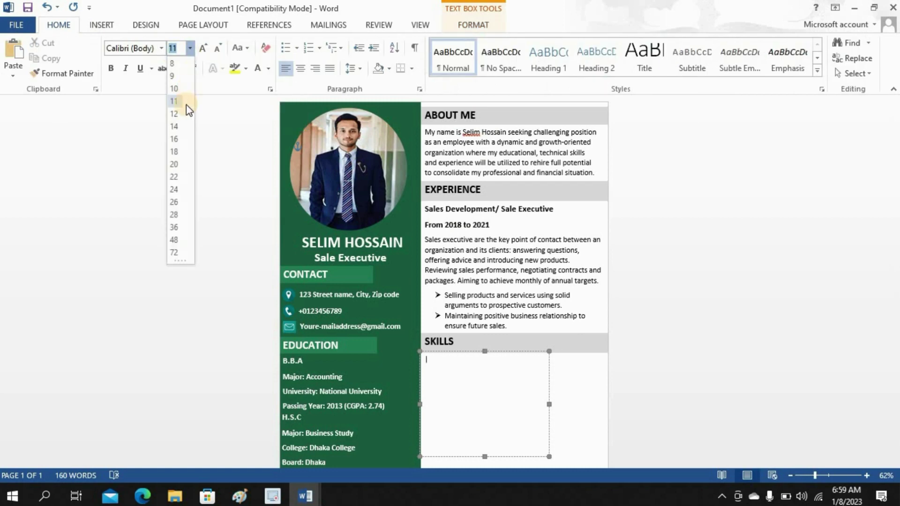
{"action": "left_click", "coordinate": [174, 128]}
{"action": "left_click", "coordinate": [297, 48]}
{"action": "left_click", "coordinate": [296, 93]}
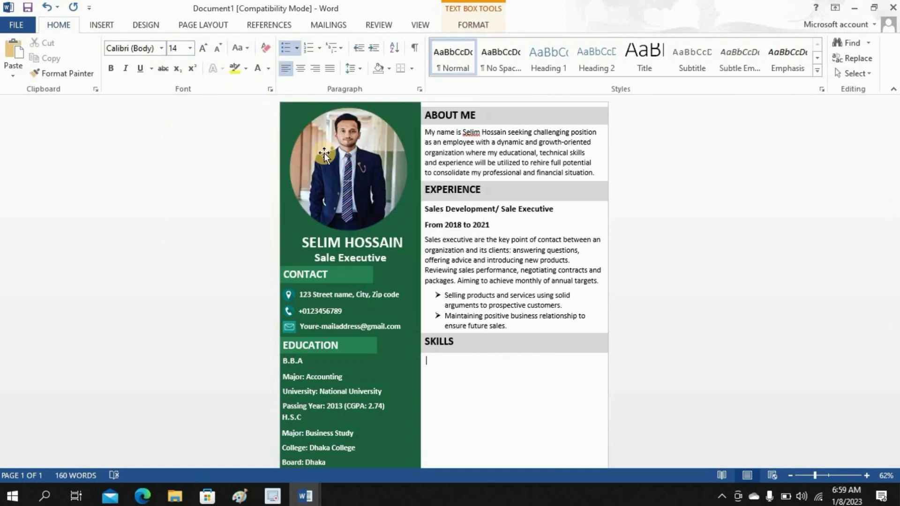
{"action": "type", "text": "Online Marketing."}
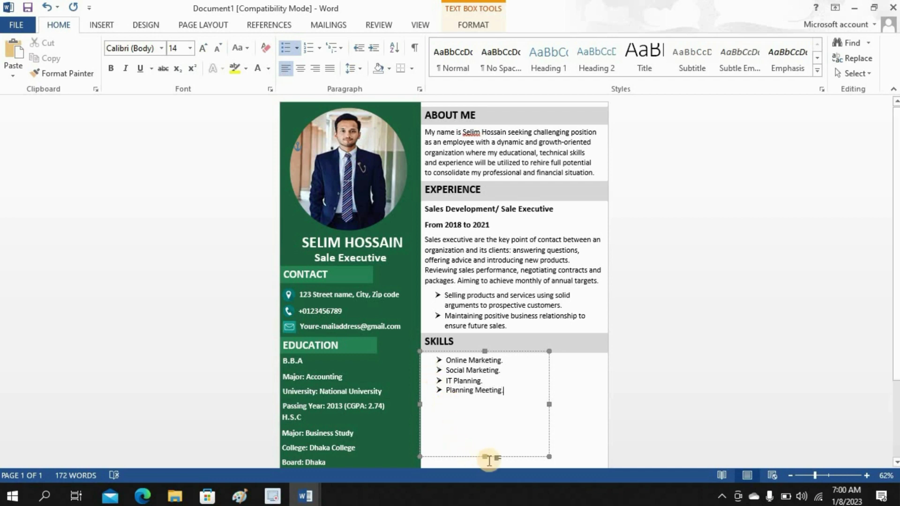
{"action": "left_click_drag", "start_coordinate": [484, 449], "coordinate": [494, 398]}
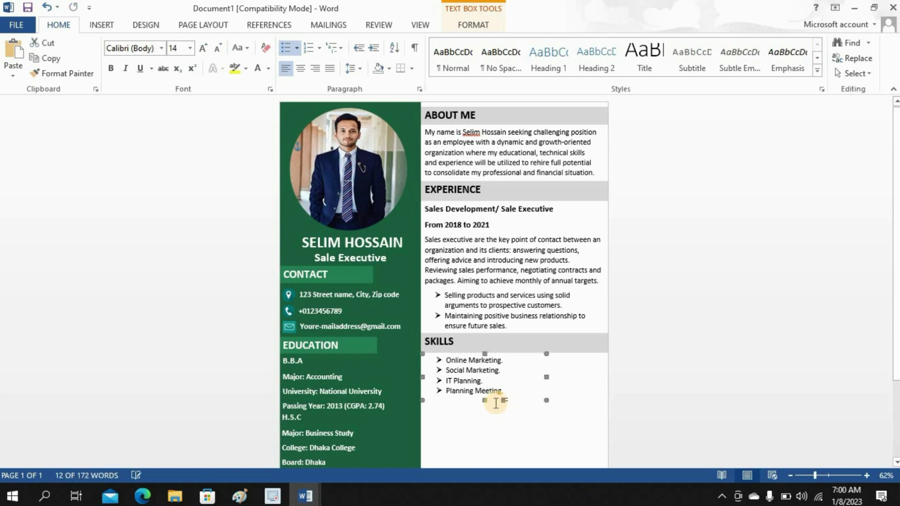
{"action": "left_click", "coordinate": [678, 380]}
- Start drawing another custom text box for the next heading
{"action": "left_click", "coordinate": [102, 25]}
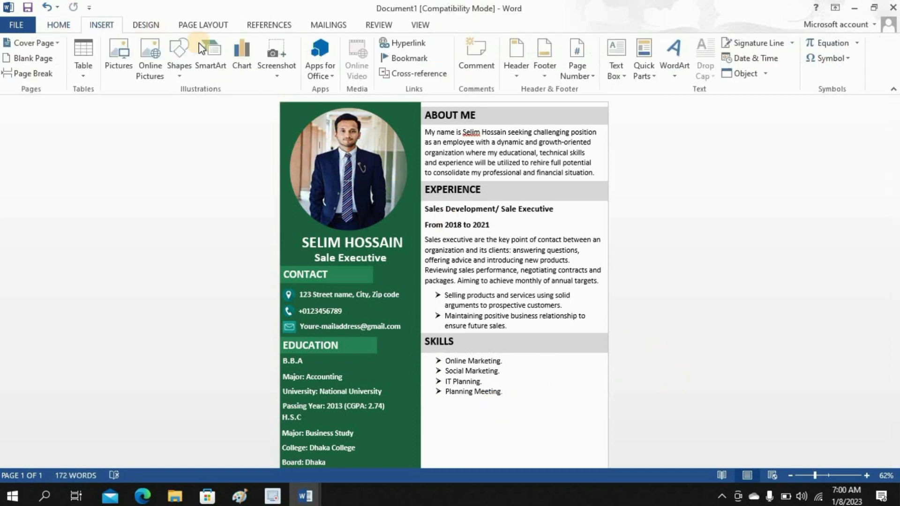
{"action": "left_click", "coordinate": [619, 78]}
{"action": "left_click", "coordinate": [647, 356]}
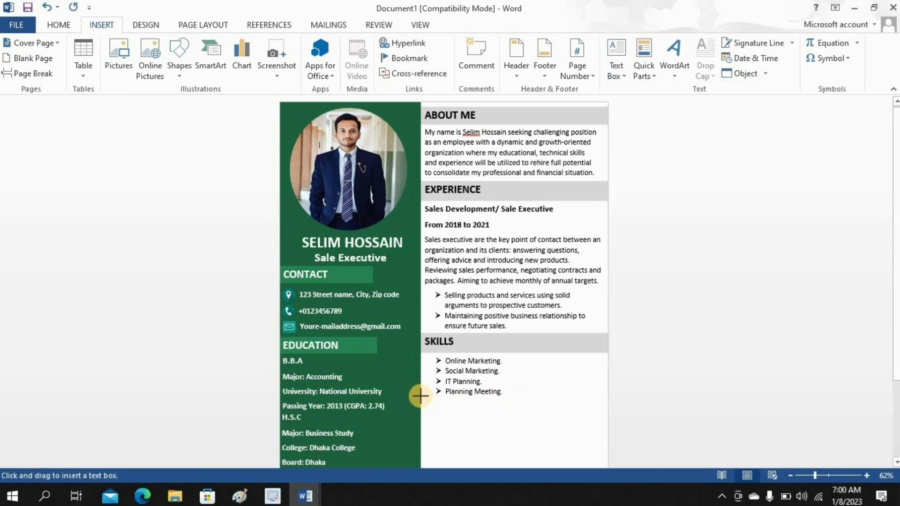
- Draw a thin box below the skills list, type LANGUAGE SKILLS, and give it grey fill and outline
{"action": "left_click_drag", "start_coordinate": [420, 396], "coordinate": [608, 417]}
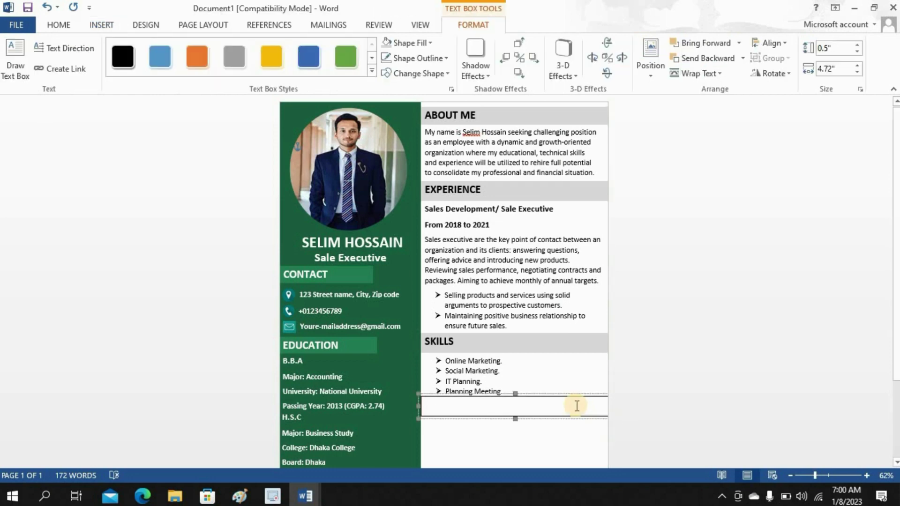
{"action": "type", "text": "LANGUAGE SKILLS"}
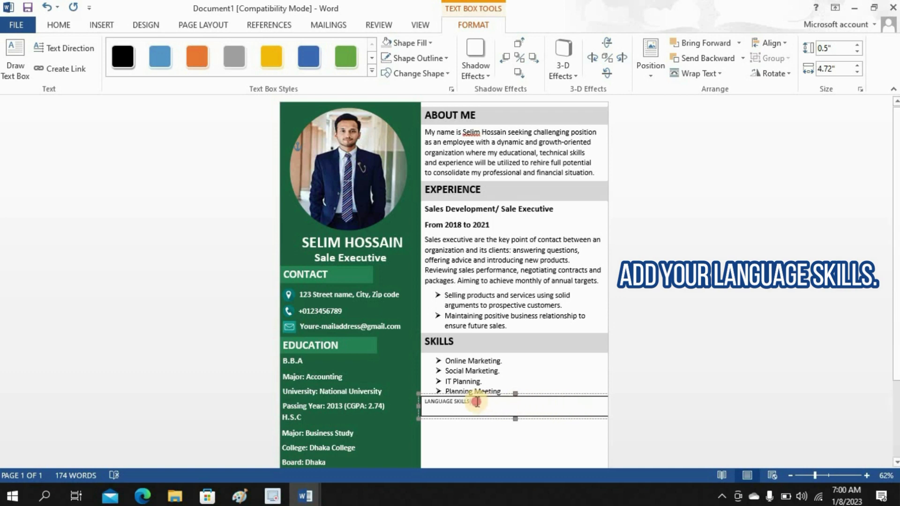
{"action": "left_click_drag", "start_coordinate": [476, 402], "coordinate": [420, 403]}
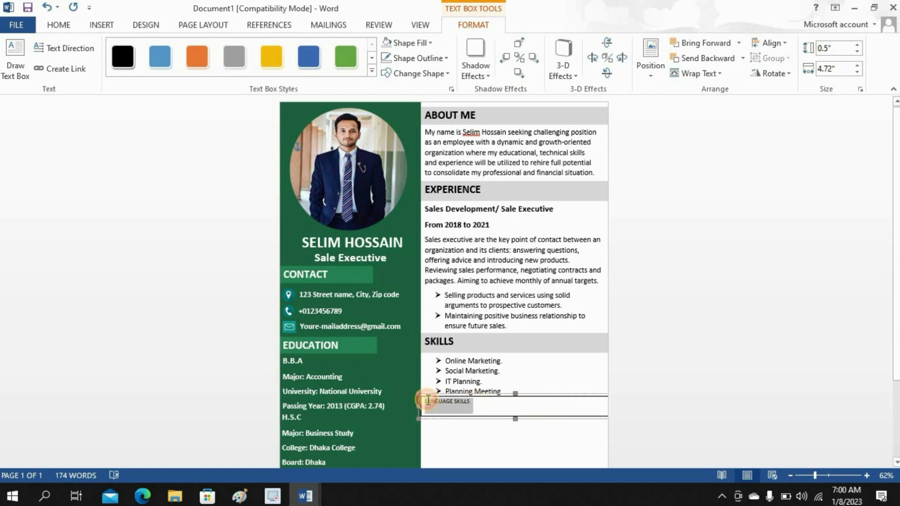
{"action": "left_click", "coordinate": [386, 43]}
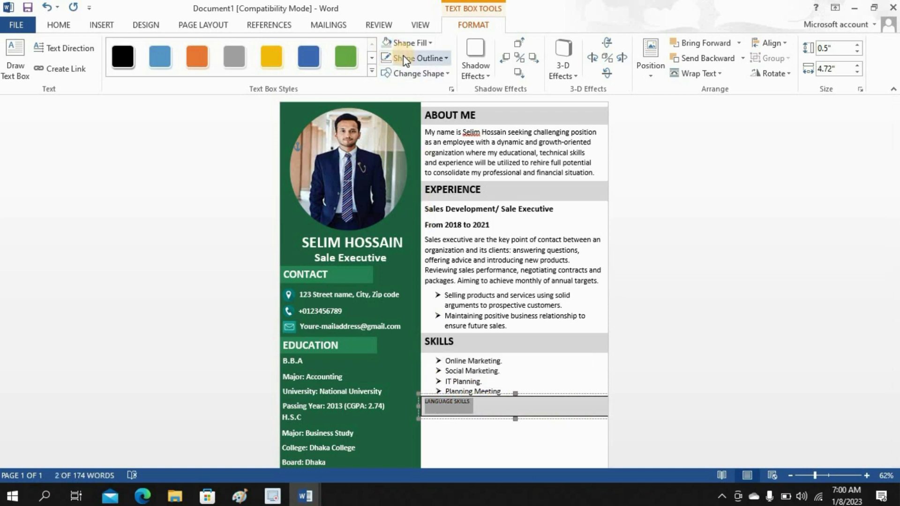
{"action": "left_click", "coordinate": [404, 58]}
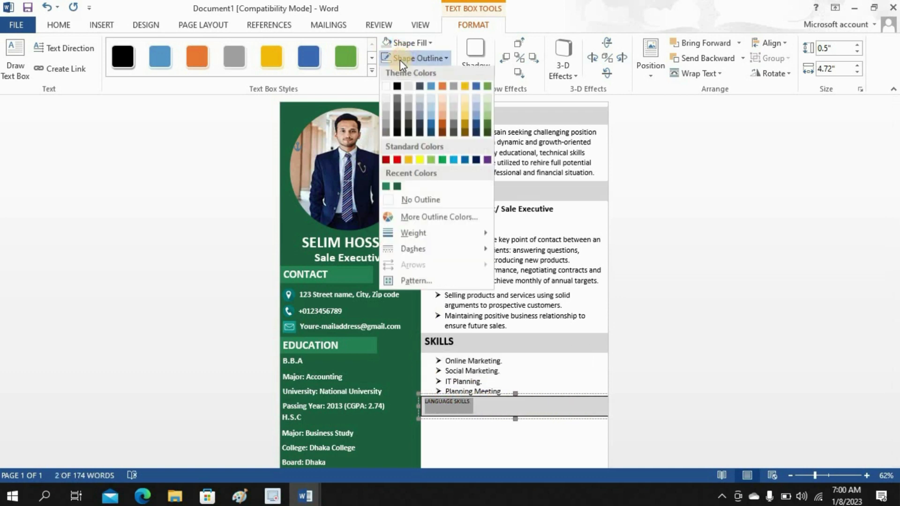
{"action": "left_click", "coordinate": [387, 104]}
- Make the LANGUAGE SKILLS text bold at size 20
{"action": "left_click", "coordinate": [65, 24]}
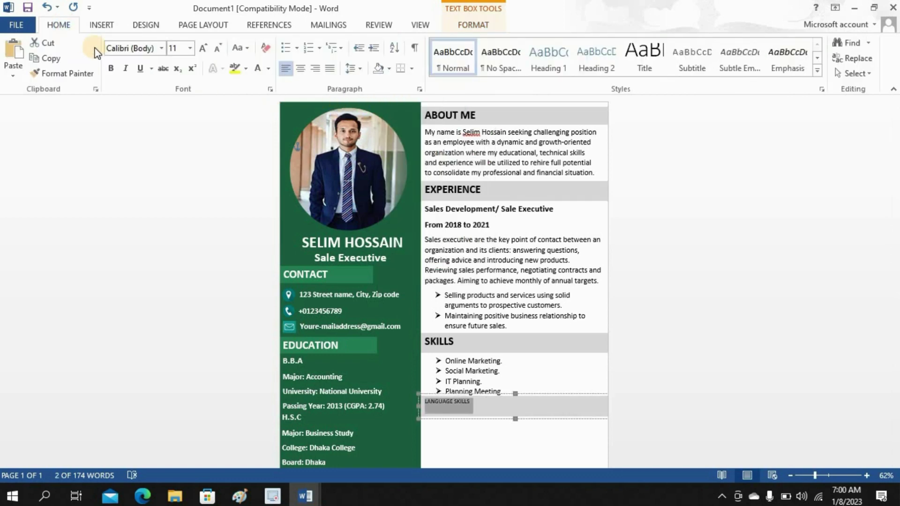
{"action": "left_click", "coordinate": [113, 69]}
{"action": "left_click", "coordinate": [190, 49]}
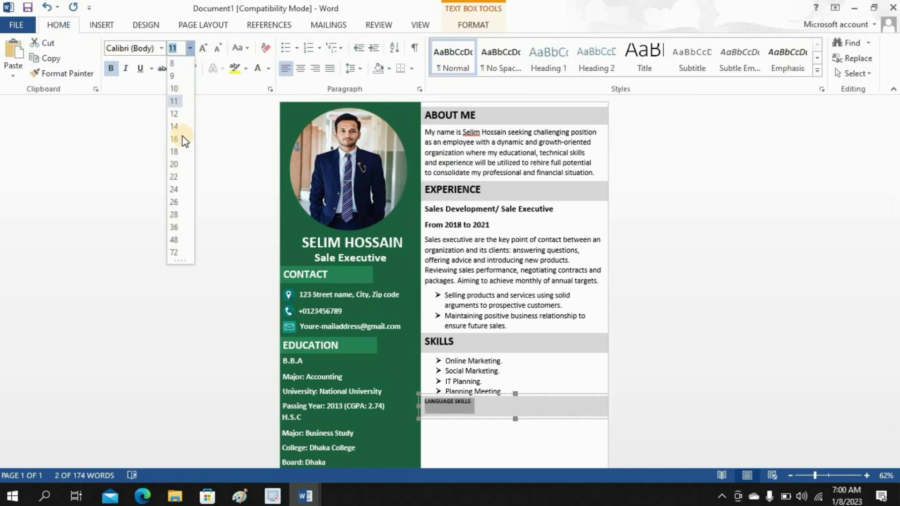
{"action": "left_click", "coordinate": [178, 168]}
{"action": "left_click", "coordinate": [552, 460]}
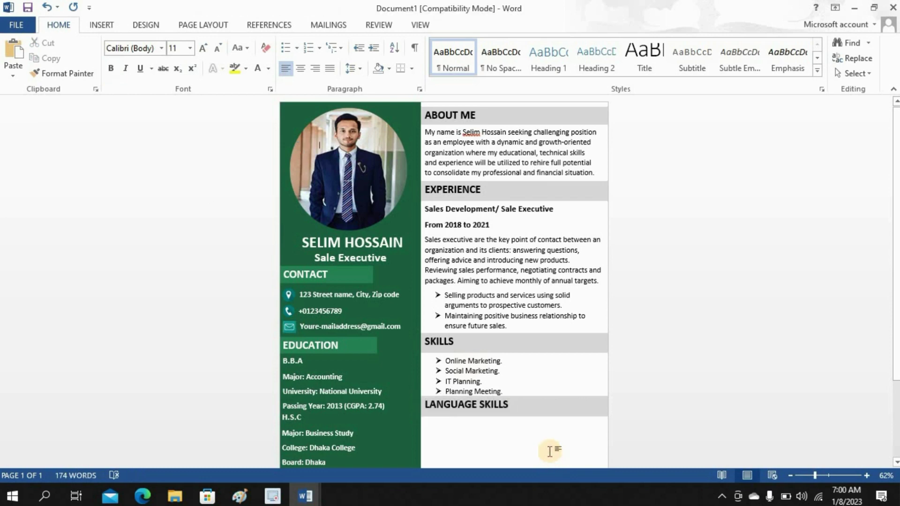
{"action": "left_click", "coordinate": [529, 416]}
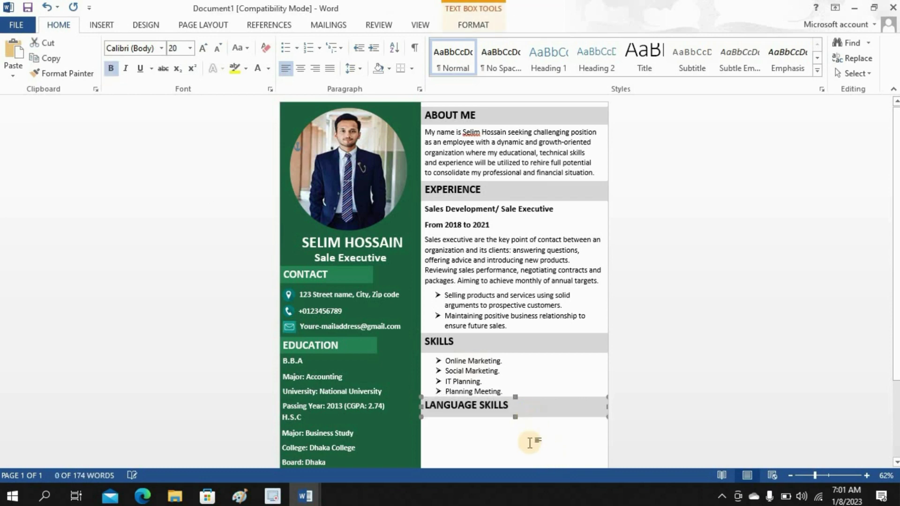
{"action": "left_click", "coordinate": [500, 394]}
- Draw a text box under LANGUAGE SKILLS and type 'Fluent in English, Bangla & Hindi.' and 'Excellent at writing & spoken English.'
{"action": "left_click", "coordinate": [101, 25]}
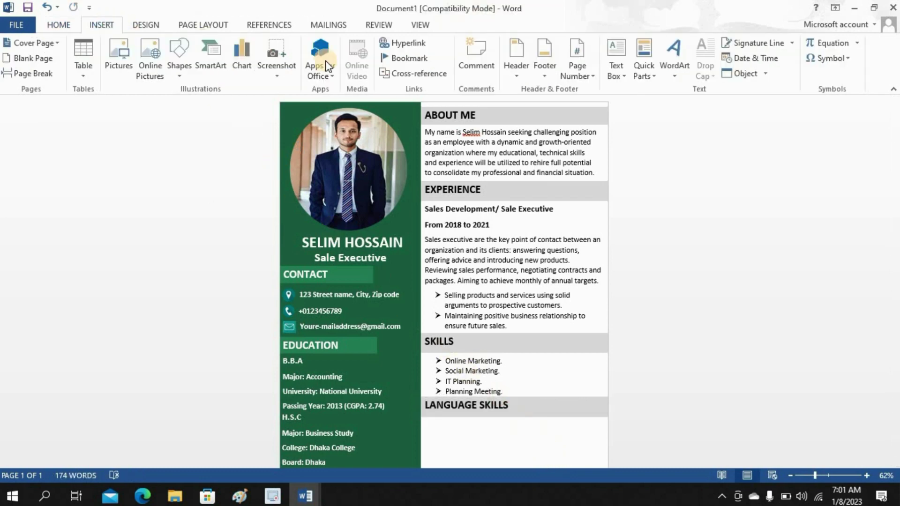
{"action": "left_click", "coordinate": [616, 70]}
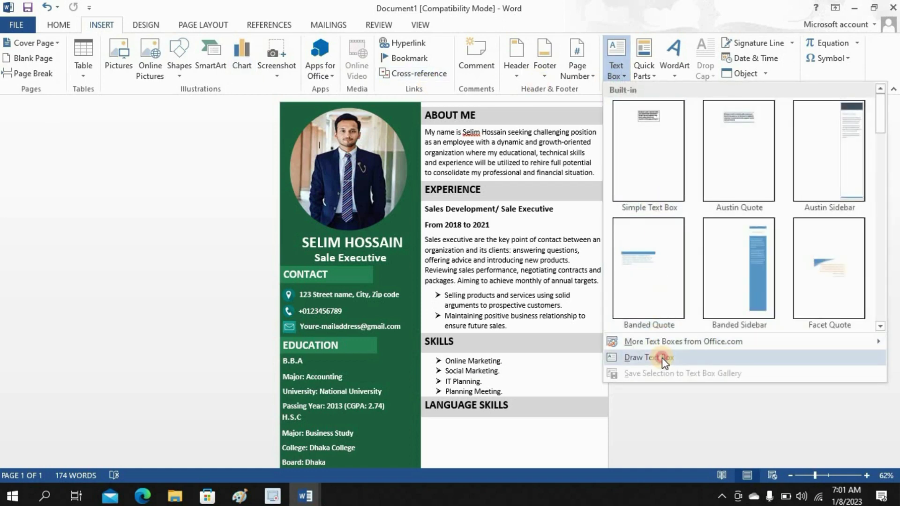
{"action": "left_click", "coordinate": [647, 358]}
{"action": "scroll", "coordinate": [571, 330], "scroll_direction": "down", "scroll_amount": 3}
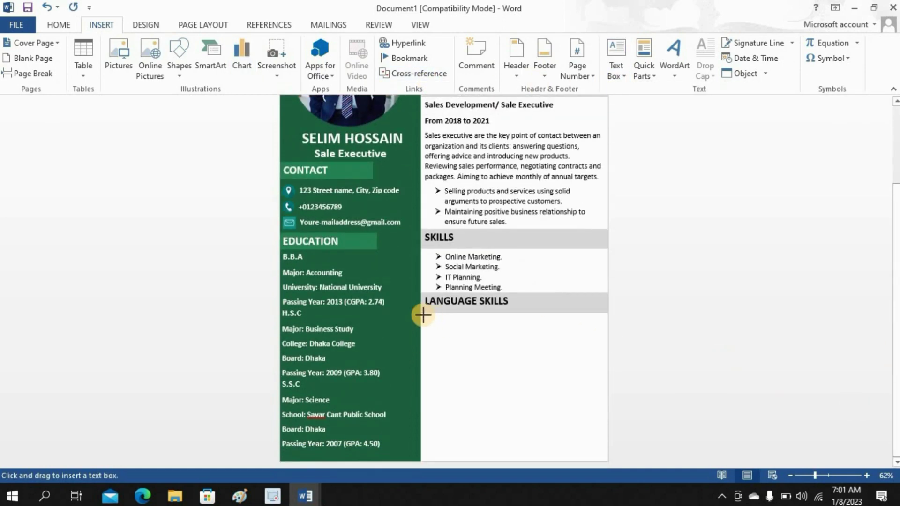
{"action": "mouse_move", "coordinate": [420, 313]}
{"action": "left_mouse_down"}
{"action": "mouse_move", "coordinate": [483, 351]}
{"action": "mouse_move", "coordinate": [603, 387]}
{"action": "left_mouse_up"}
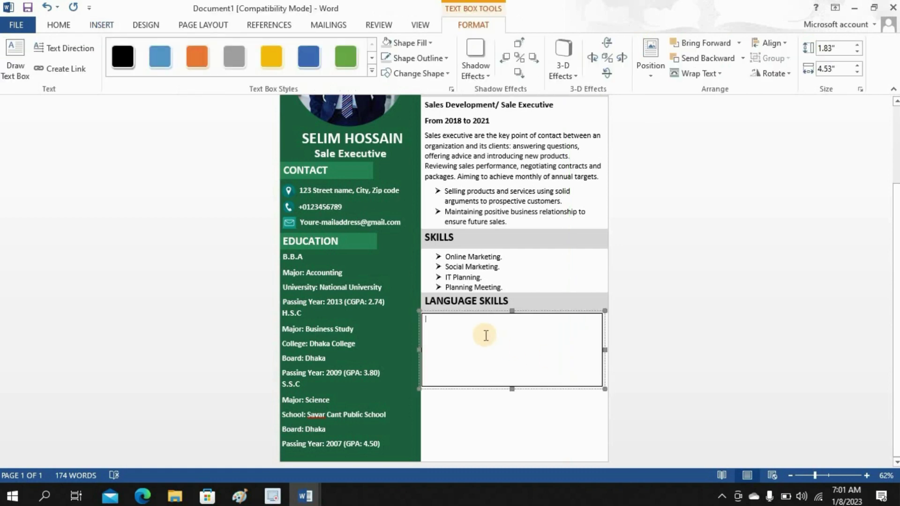
{"action": "type", "text": "Flu"}
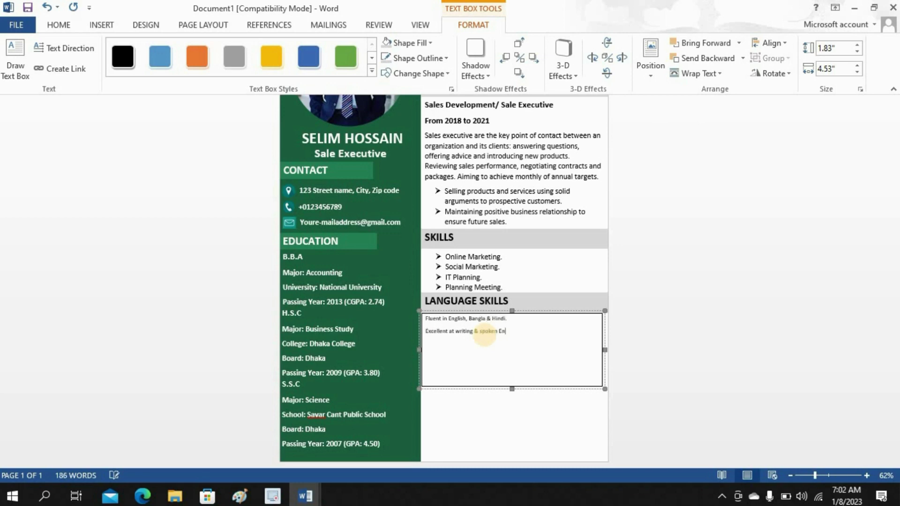
- Remove the box outline, set the lines to 14 pt with no space after paragraphs, and shrink the box
{"action": "key", "text": "ctrl+a"}
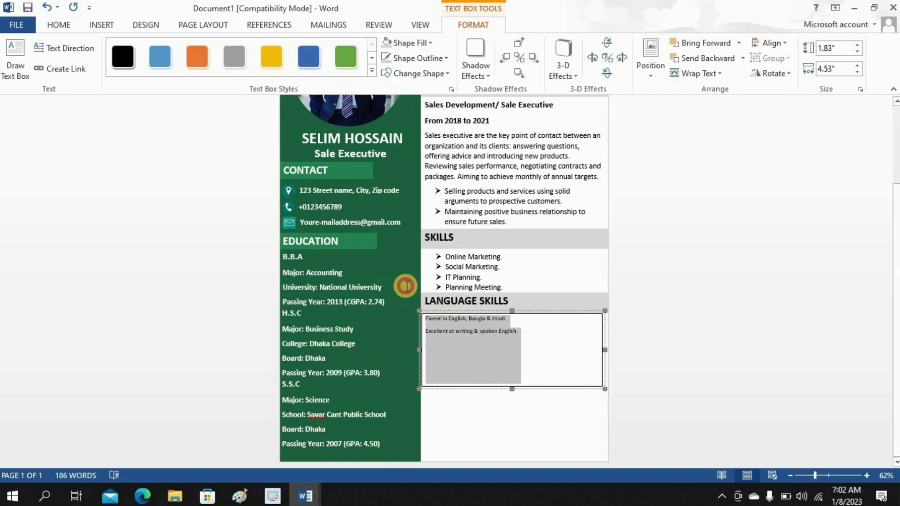
{"action": "left_click", "coordinate": [403, 60]}
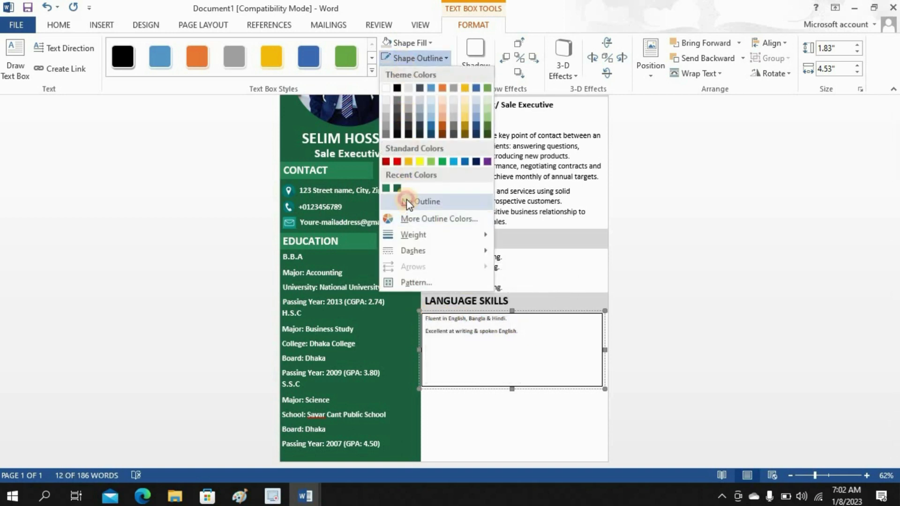
{"action": "left_click", "coordinate": [404, 201]}
{"action": "left_click", "coordinate": [58, 25]}
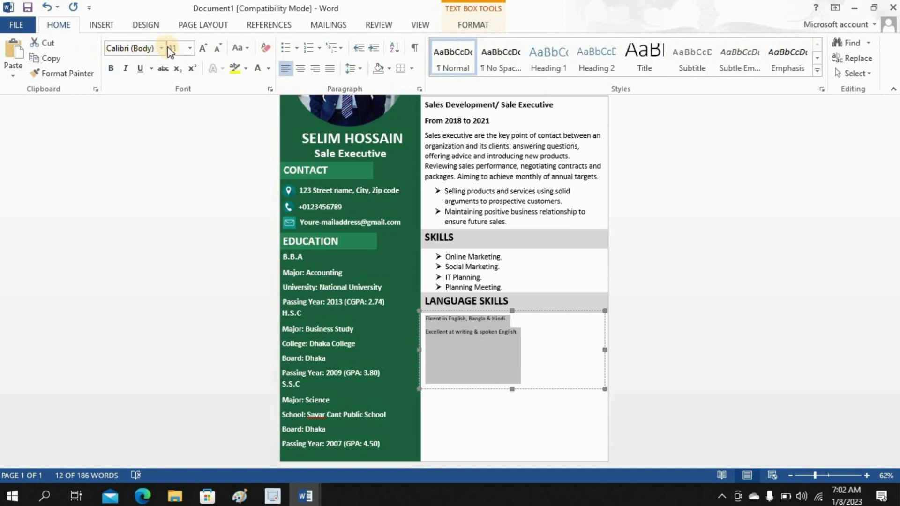
{"action": "left_click", "coordinate": [189, 50]}
{"action": "left_click", "coordinate": [177, 127]}
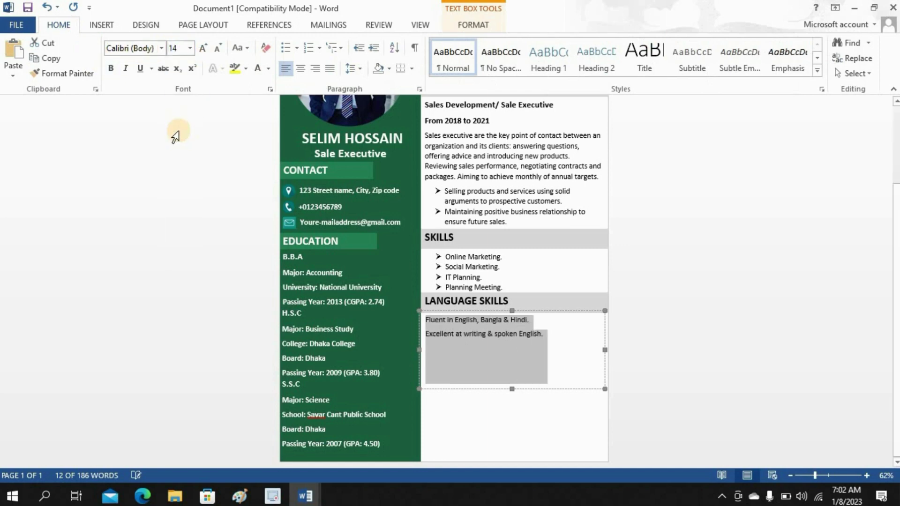
{"action": "left_click", "coordinate": [354, 69]}
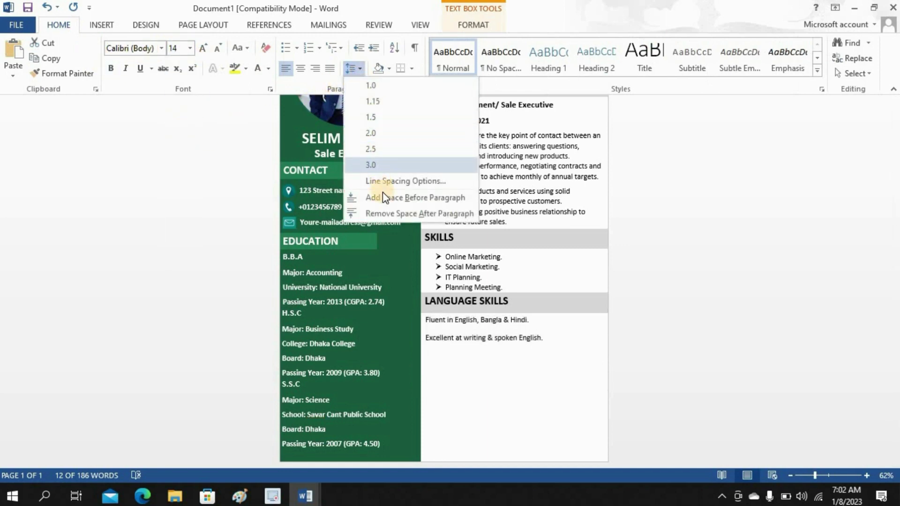
{"action": "left_click", "coordinate": [386, 213]}
{"action": "left_click_drag", "start_coordinate": [511, 387], "coordinate": [514, 339]}
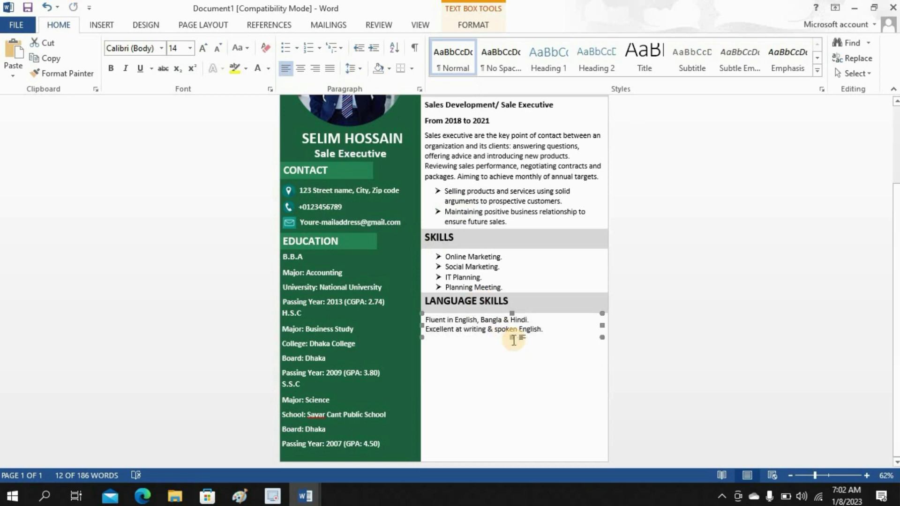
{"action": "left_click", "coordinate": [520, 398]}
{"action": "scroll", "coordinate": [521, 398], "scroll_direction": "up", "scroll_amount": 3}
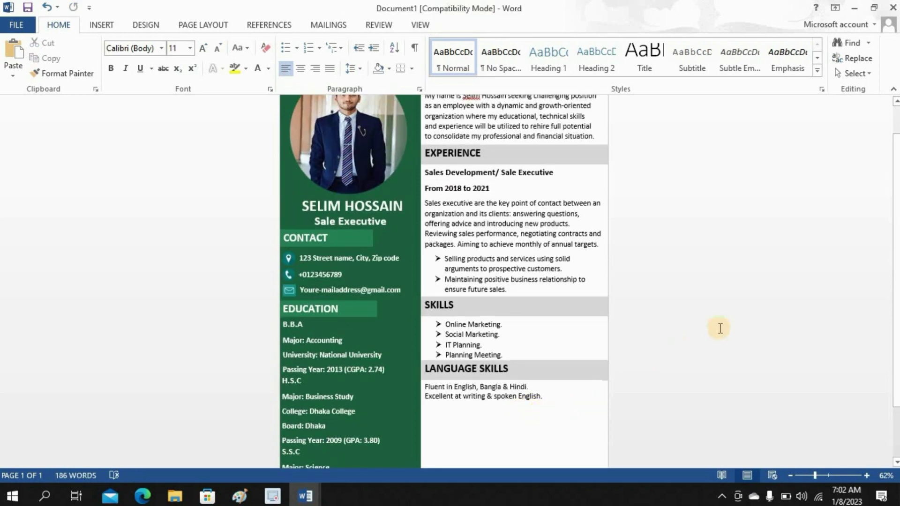
{"action": "scroll", "coordinate": [886, 240], "scroll_direction": "down", "scroll_amount": 3}
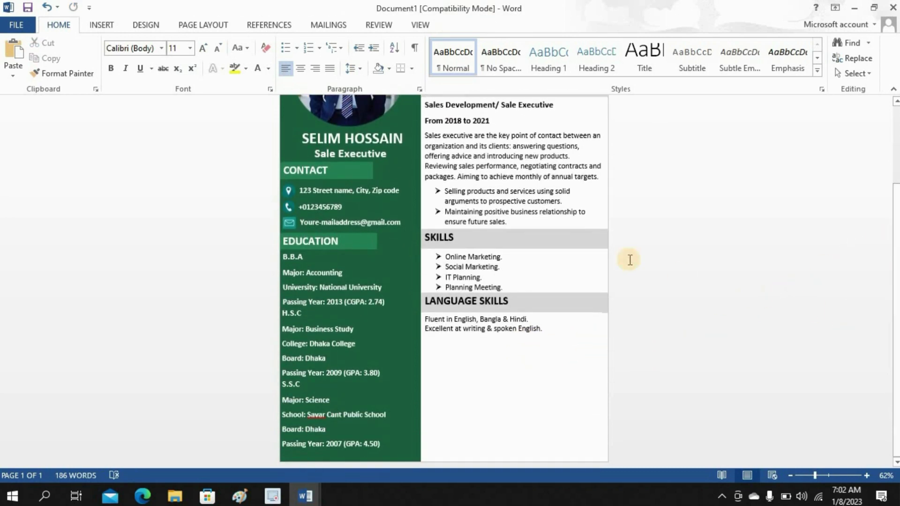
{"action": "left_click", "coordinate": [102, 24]}
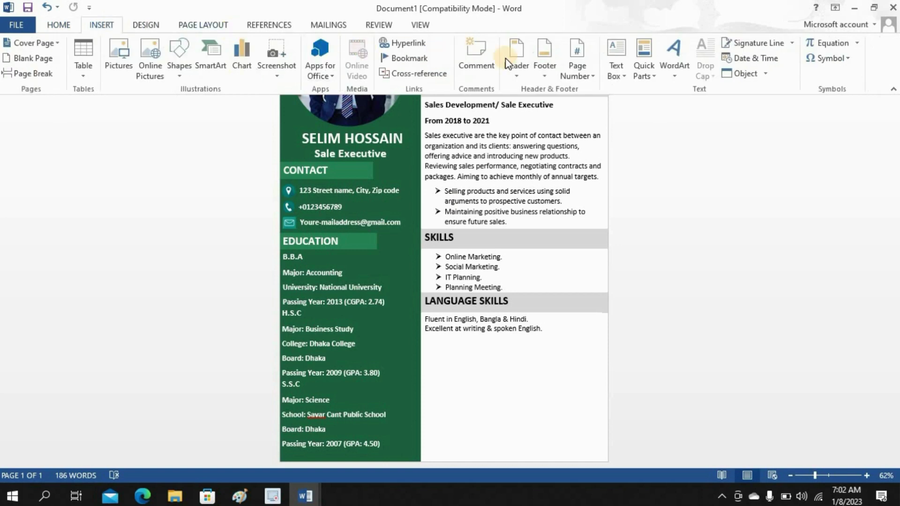
- Draw a thin text box under the language lines and type REFERENCE
{"action": "left_click", "coordinate": [616, 59]}
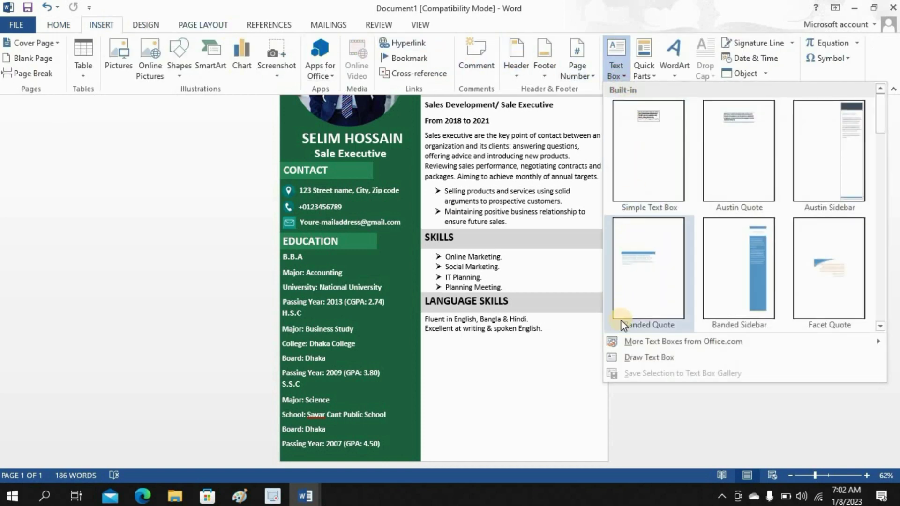
{"action": "left_click", "coordinate": [624, 357]}
{"action": "left_click_drag", "start_coordinate": [420, 334], "coordinate": [610, 355]}
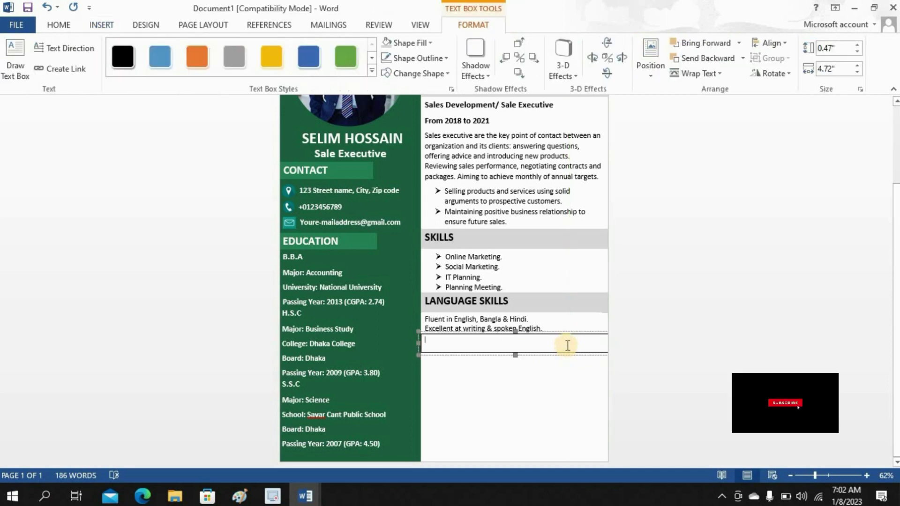
{"action": "type", "text": "REFERENCE"}
{"action": "left_click_drag", "start_coordinate": [464, 342], "coordinate": [419, 336]}
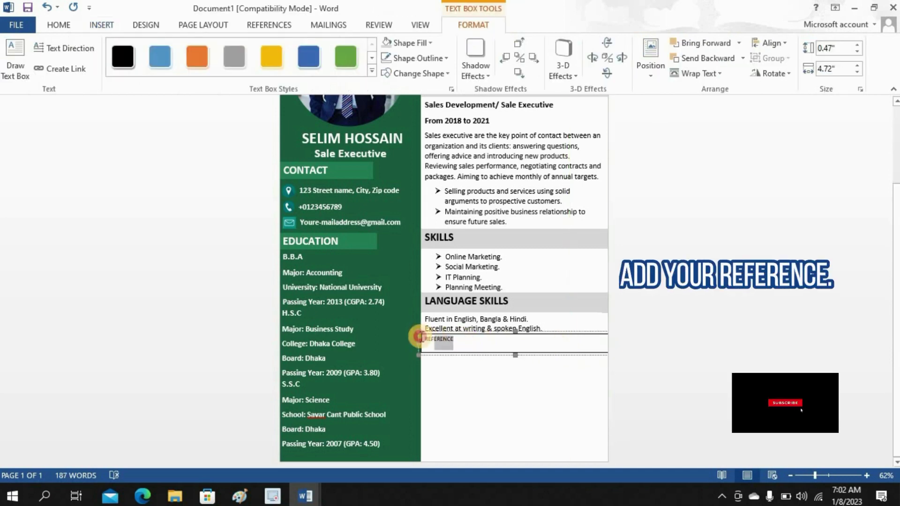
- Give the REFERENCE box a light grey colour and make its text bold 20 pt
{"action": "left_click", "coordinate": [417, 58]}
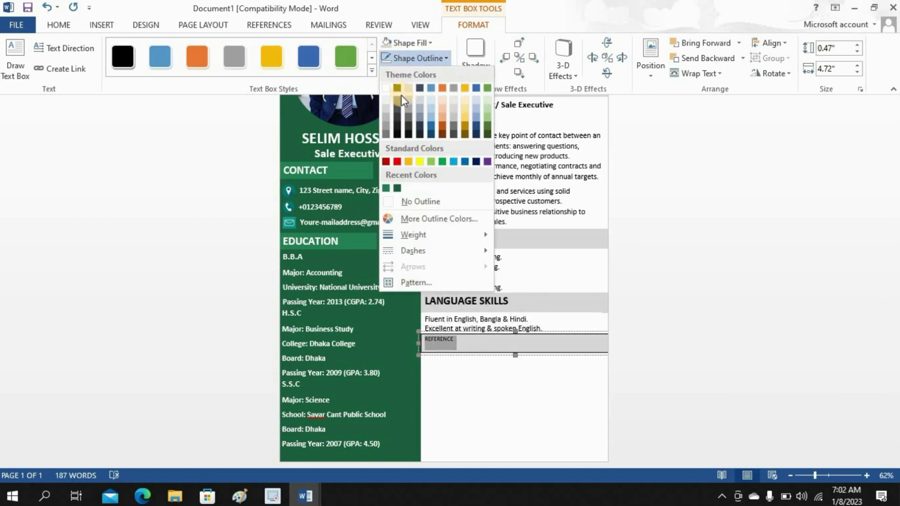
{"action": "left_click", "coordinate": [385, 107]}
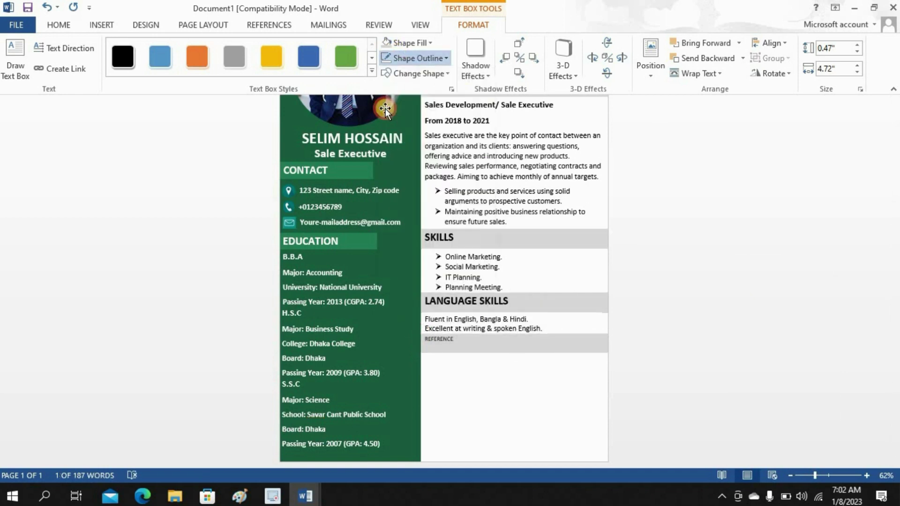
{"action": "left_click", "coordinate": [60, 25]}
{"action": "left_click", "coordinate": [111, 70]}
{"action": "left_click", "coordinate": [126, 69]}
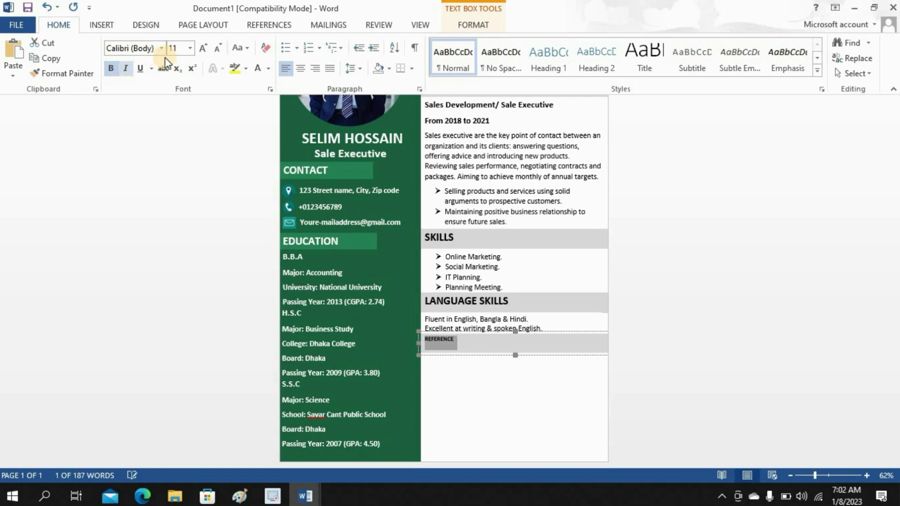
{"action": "left_click", "coordinate": [189, 50]}
{"action": "left_click", "coordinate": [174, 171]}
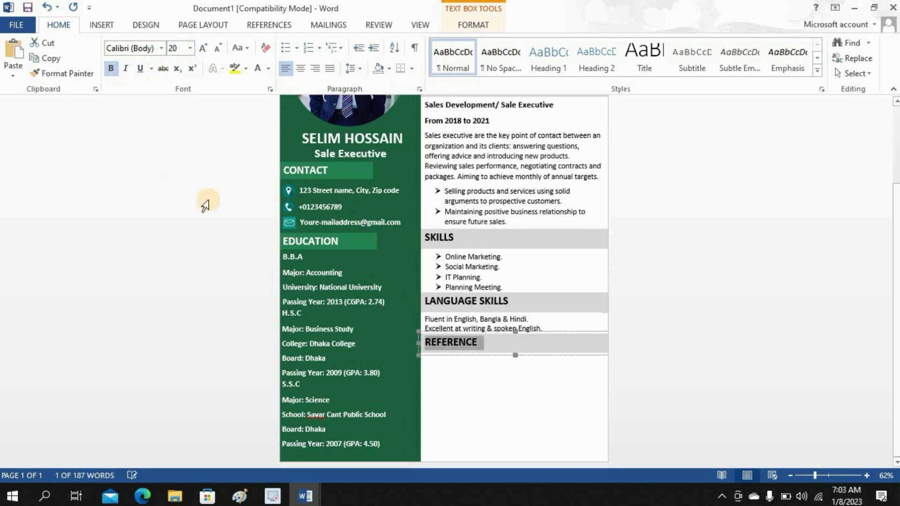
{"action": "left_click", "coordinate": [502, 351]}
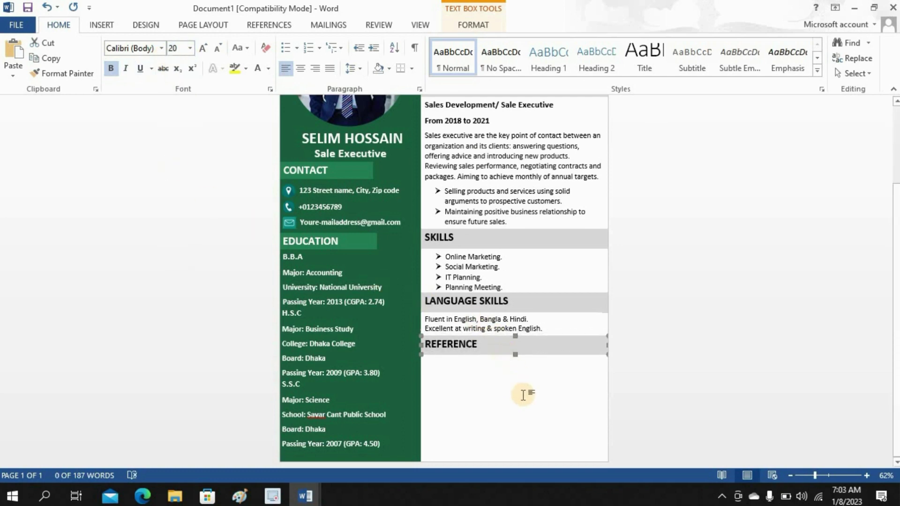
{"action": "left_click", "coordinate": [524, 396]}
- Nudge the Language Skills text and the REFERENCE heading slightly down for even spacing
{"action": "scroll", "coordinate": [524, 396], "scroll_direction": "up", "scroll_amount": 3}
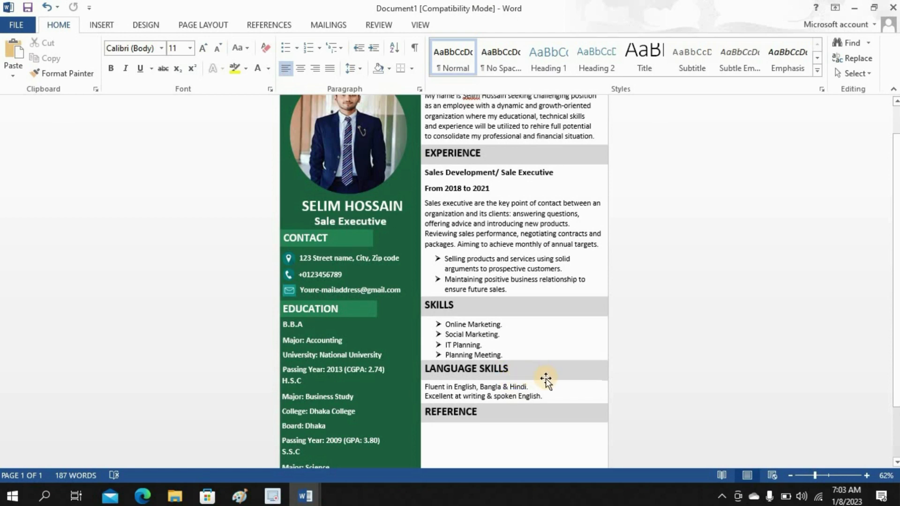
{"action": "left_click", "coordinate": [546, 379]}
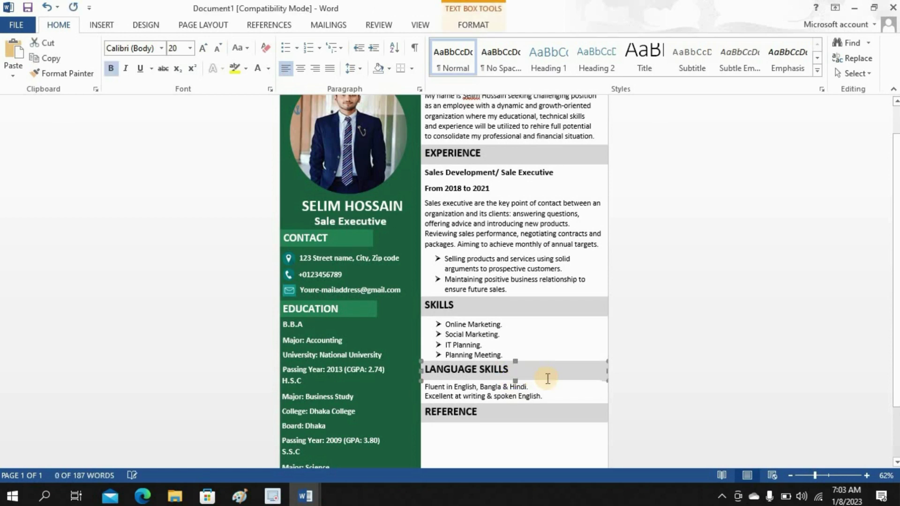
{"action": "left_click", "coordinate": [555, 403]}
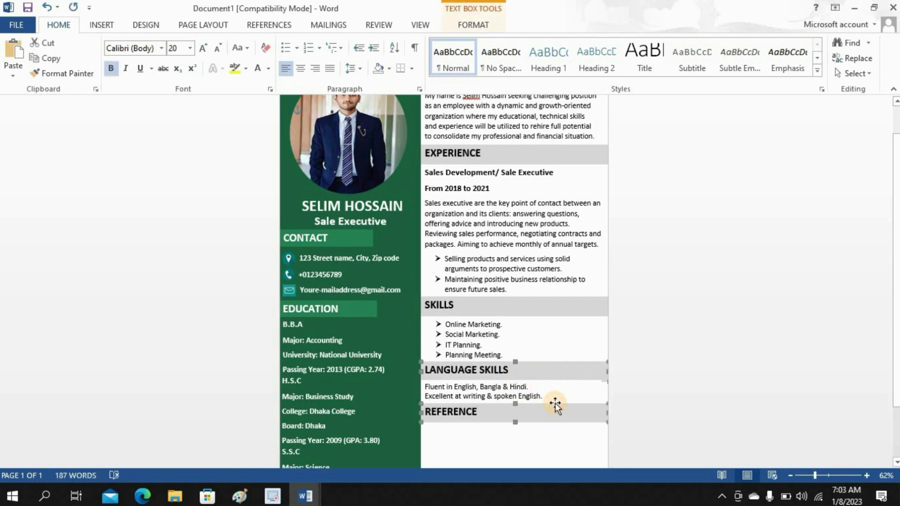
{"action": "left_click", "coordinate": [555, 399]}
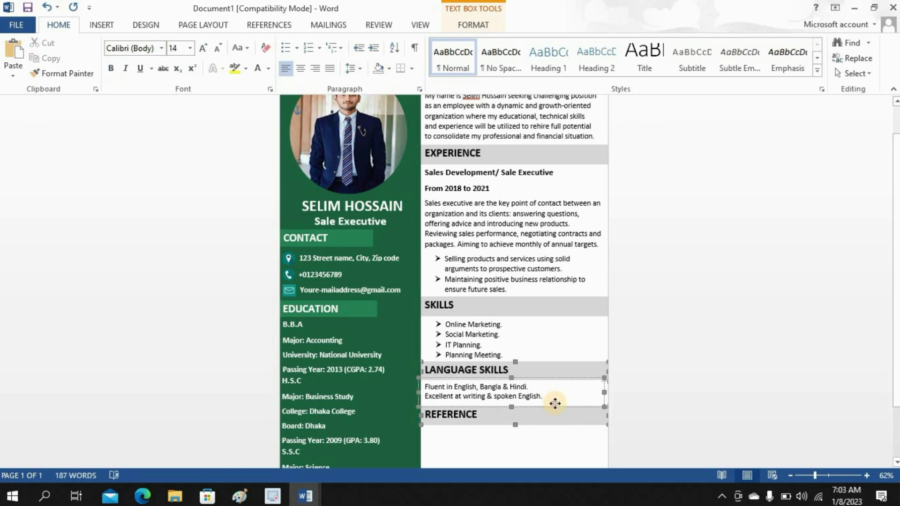
{"action": "key", "text": "Down"}
{"action": "key", "text": "Down"}
{"action": "left_click", "coordinate": [556, 423]}
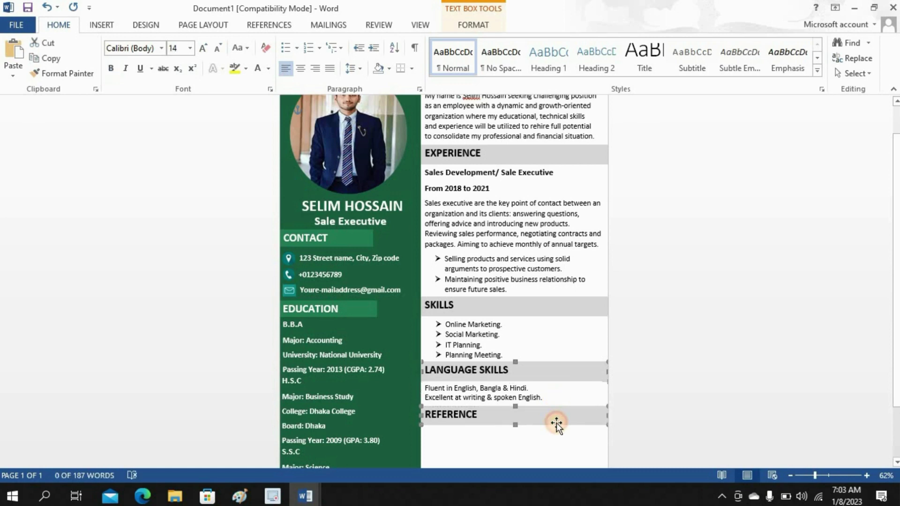
{"action": "key", "text": "Down"}
{"action": "left_click", "coordinate": [548, 444]}
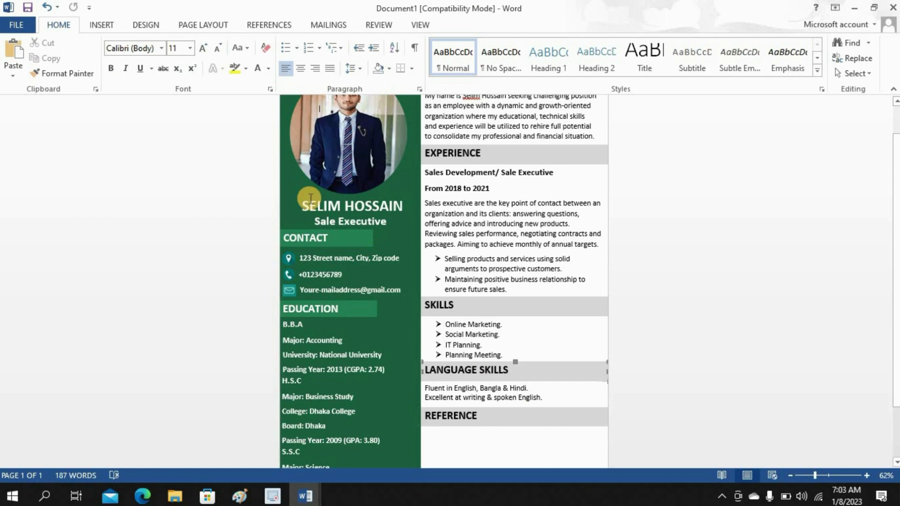
- Draw an empty text box under the REFERENCE heading
{"action": "left_click", "coordinate": [97, 25]}
{"action": "left_click", "coordinate": [616, 61]}
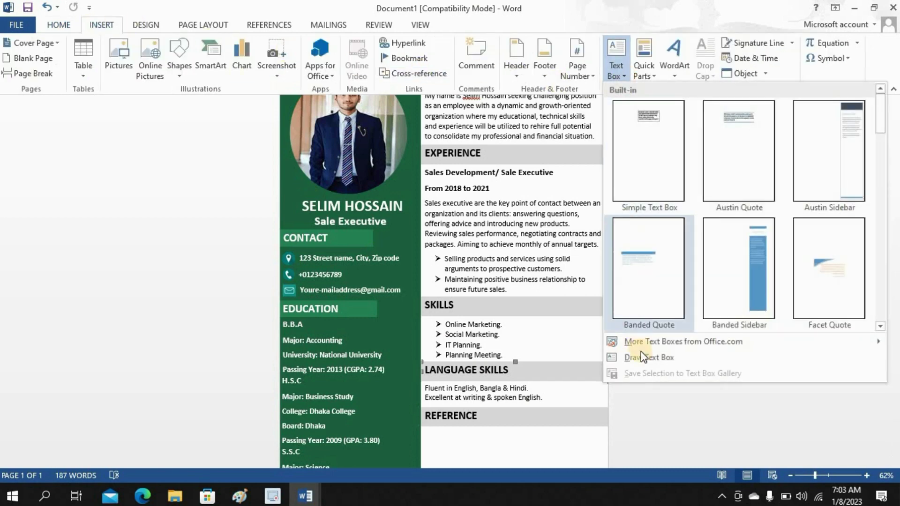
{"action": "left_click", "coordinate": [640, 353]}
{"action": "scroll", "coordinate": [490, 395], "scroll_direction": "down", "scroll_amount": 3}
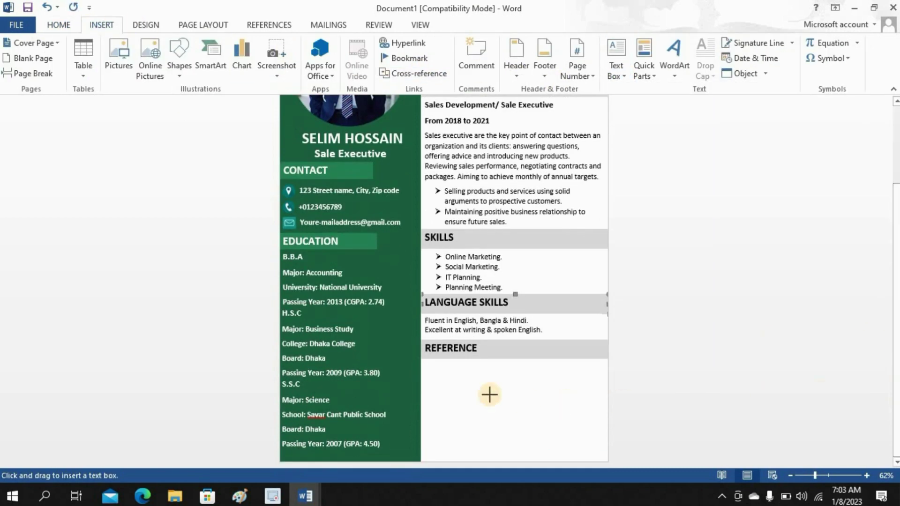
{"action": "mouse_move", "coordinate": [423, 362]}
{"action": "left_mouse_down"}
{"action": "mouse_move", "coordinate": [462, 435]}
{"action": "mouse_move", "coordinate": [497, 462]}
{"action": "left_mouse_up"}
- Copy the five reference contact lines from the Education document
{"action": "mouse_move", "coordinate": [303, 492]}
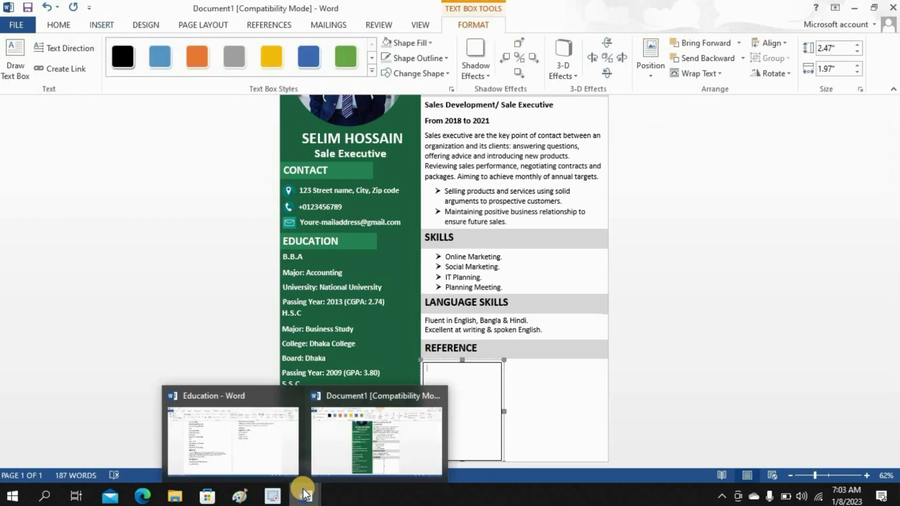
{"action": "left_click", "coordinate": [261, 443]}
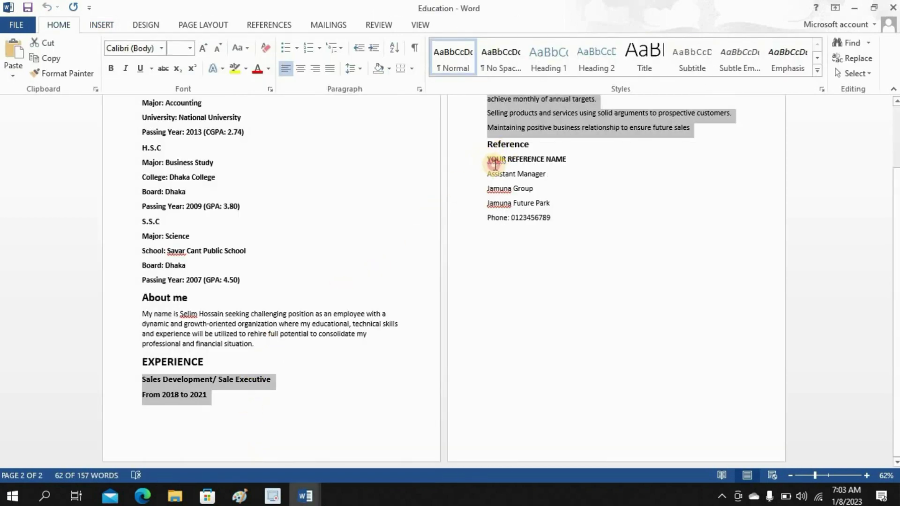
{"action": "left_click_drag", "start_coordinate": [489, 159], "coordinate": [558, 219]}
{"action": "right_click", "coordinate": [514, 193]}
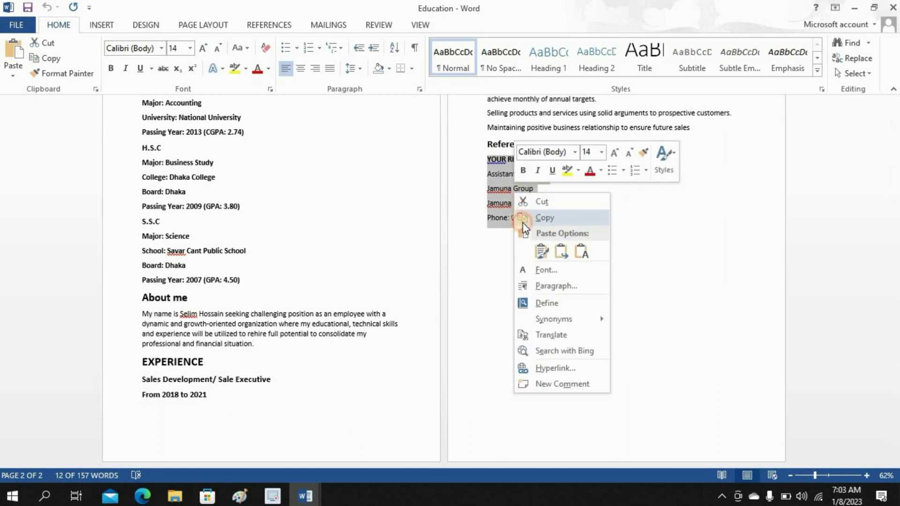
{"action": "left_click", "coordinate": [523, 224]}
- Paste the reference lines into the new text box and resize it to fit
{"action": "mouse_move", "coordinate": [306, 494]}
{"action": "left_click", "coordinate": [425, 411]}
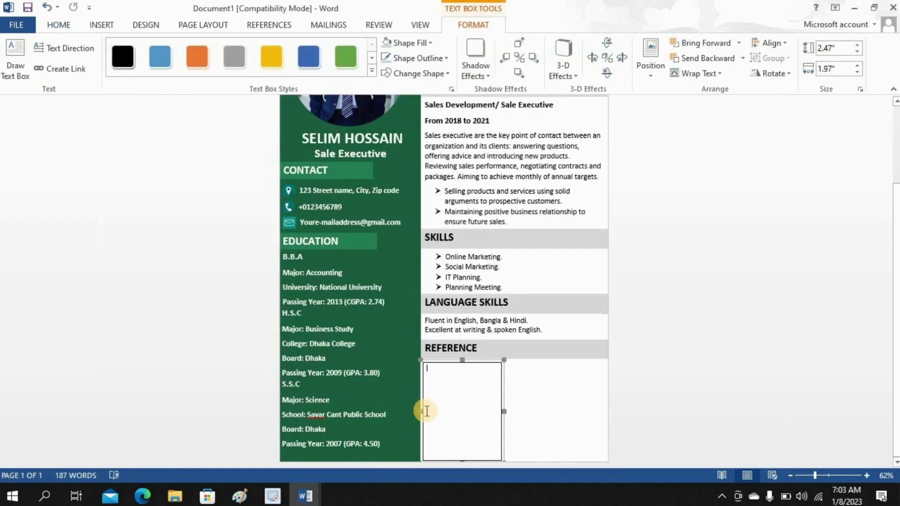
{"action": "key", "text": "ctrl+v"}
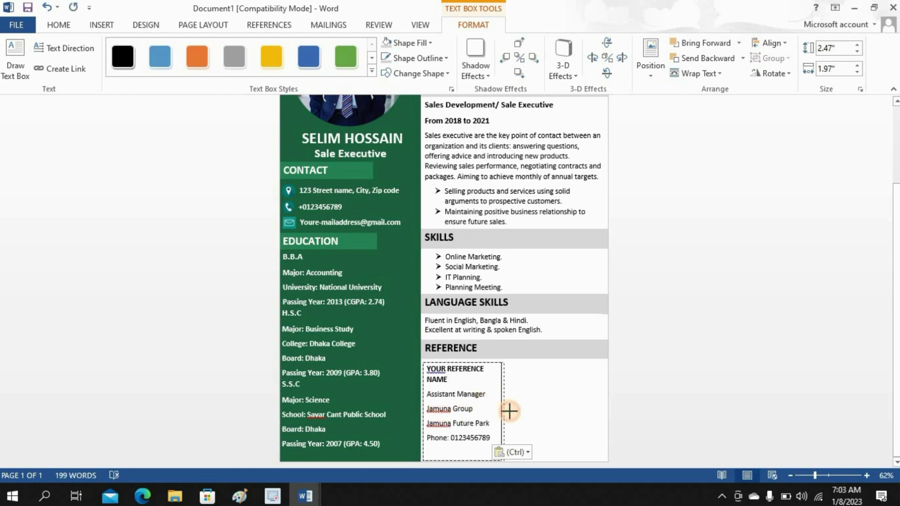
{"action": "left_click_drag", "start_coordinate": [512, 411], "coordinate": [512, 410]}
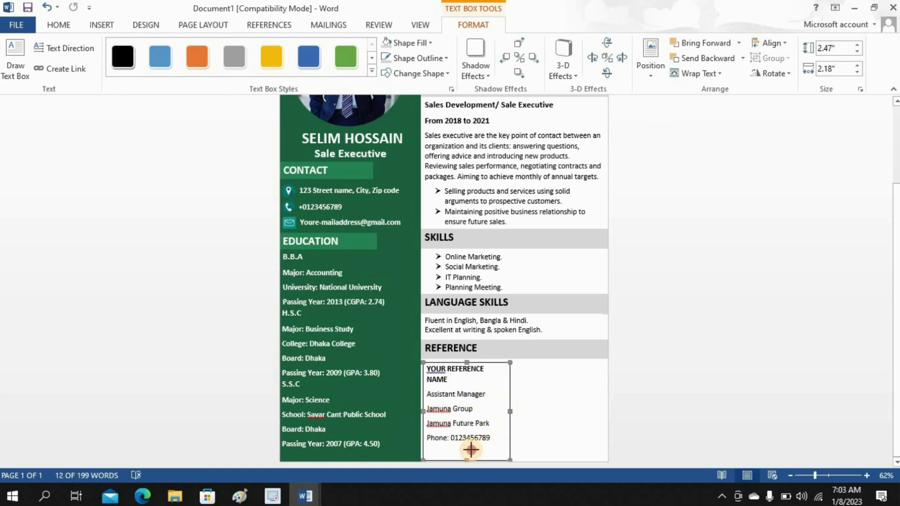
{"action": "left_click_drag", "start_coordinate": [470, 446], "coordinate": [471, 449]}
- Set the reference box to No Outline and widen it so the name fits on one line
{"action": "left_click", "coordinate": [398, 58]}
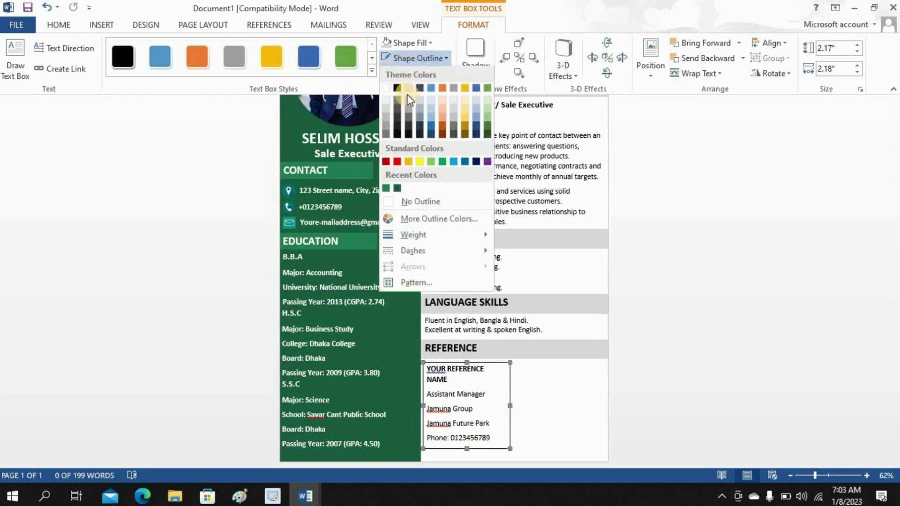
{"action": "left_click", "coordinate": [411, 202]}
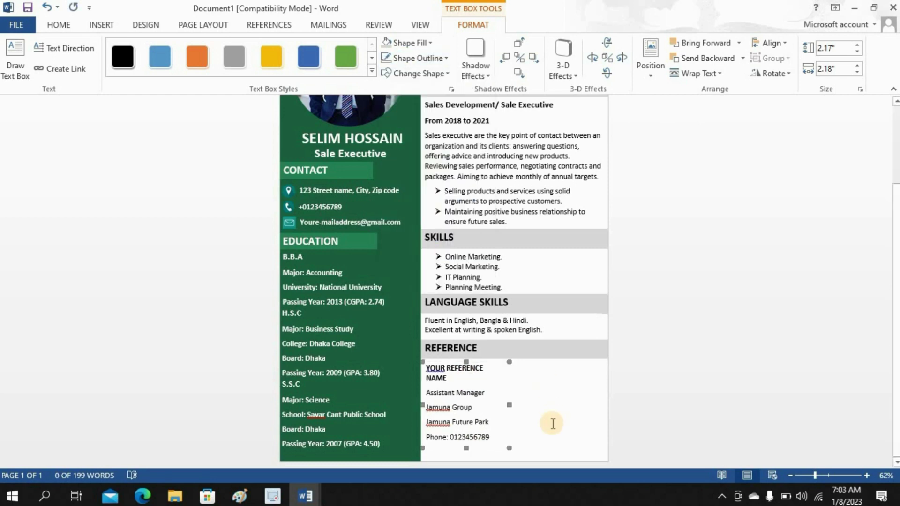
{"action": "left_click", "coordinate": [564, 406]}
{"action": "scroll", "coordinate": [619, 387], "scroll_direction": "down", "scroll_amount": 3}
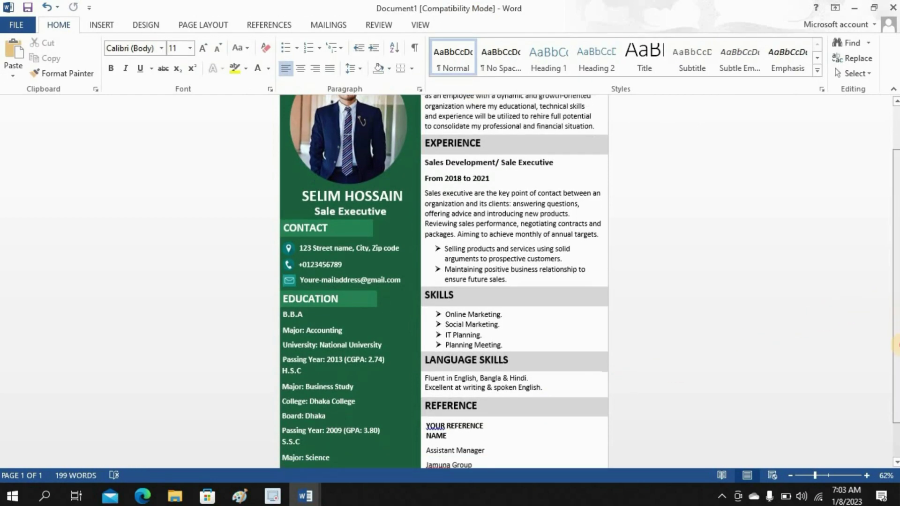
{"action": "left_click", "coordinate": [488, 390]}
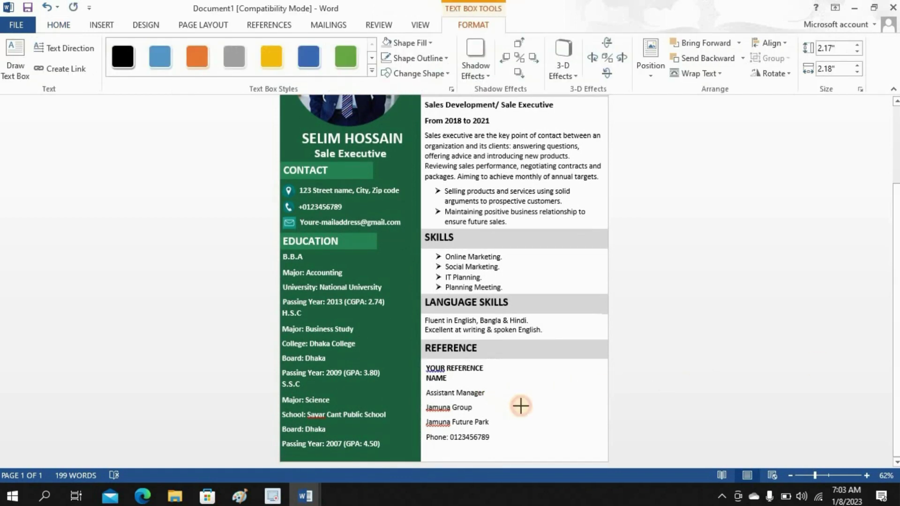
{"action": "left_click", "coordinate": [532, 406]}
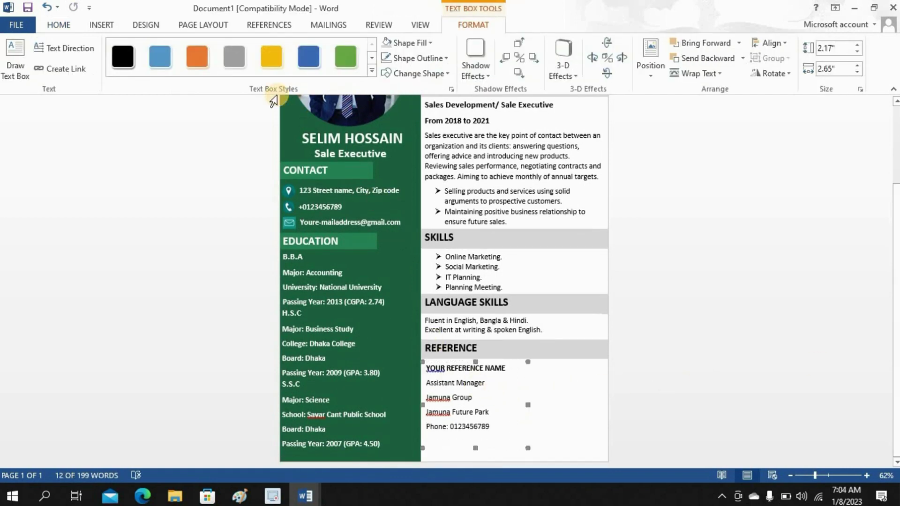
{"action": "scroll", "coordinate": [182, 49], "scroll_direction": "up", "scroll_amount": 8}
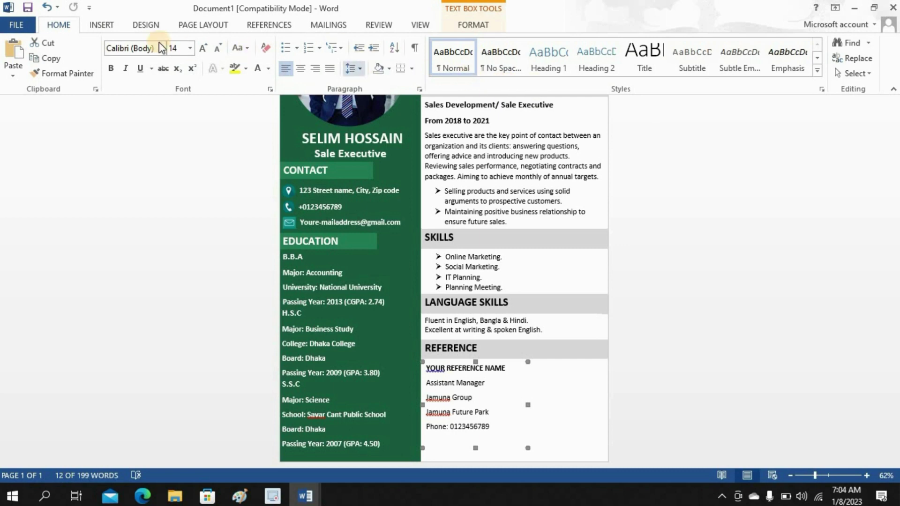
{"action": "left_click", "coordinate": [101, 25]}
{"action": "left_click", "coordinate": [616, 70]}
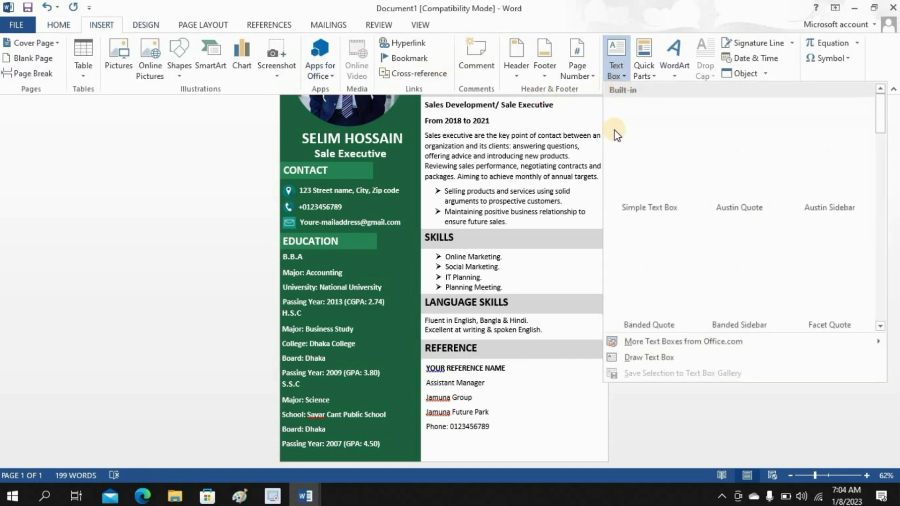
- Draw a second text box right of the first reference, paste the same contact lines, and shorten it
{"action": "left_click", "coordinate": [634, 359]}
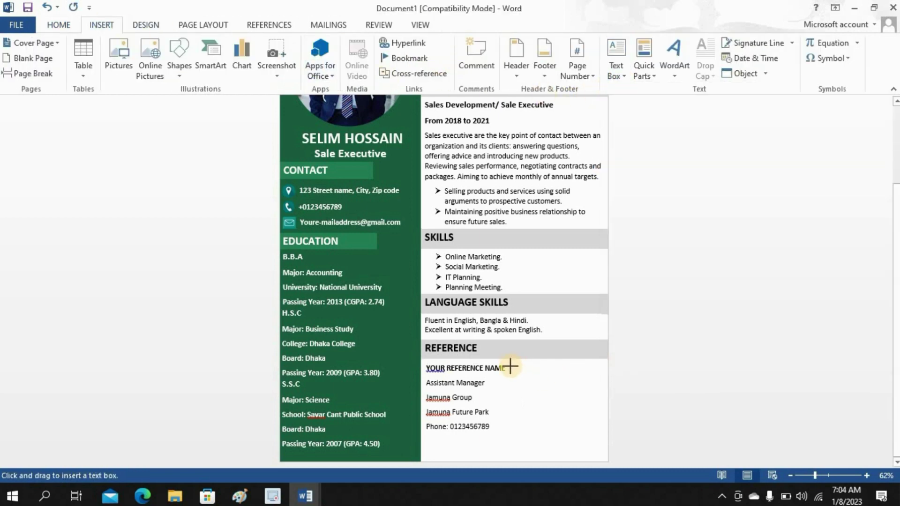
{"action": "left_click_drag", "start_coordinate": [511, 364], "coordinate": [606, 459]}
{"action": "key", "text": "ctrl+v"}
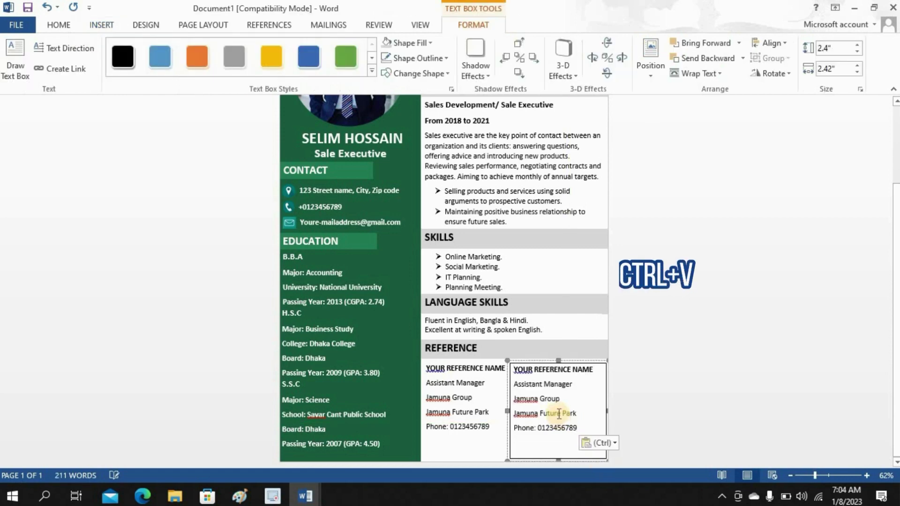
{"action": "left_click", "coordinate": [557, 434]}
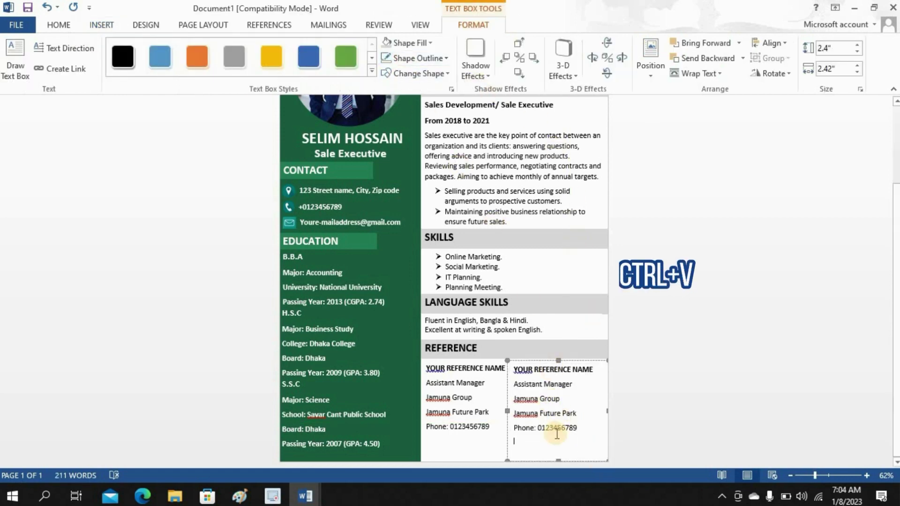
{"action": "left_click", "coordinate": [558, 448]}
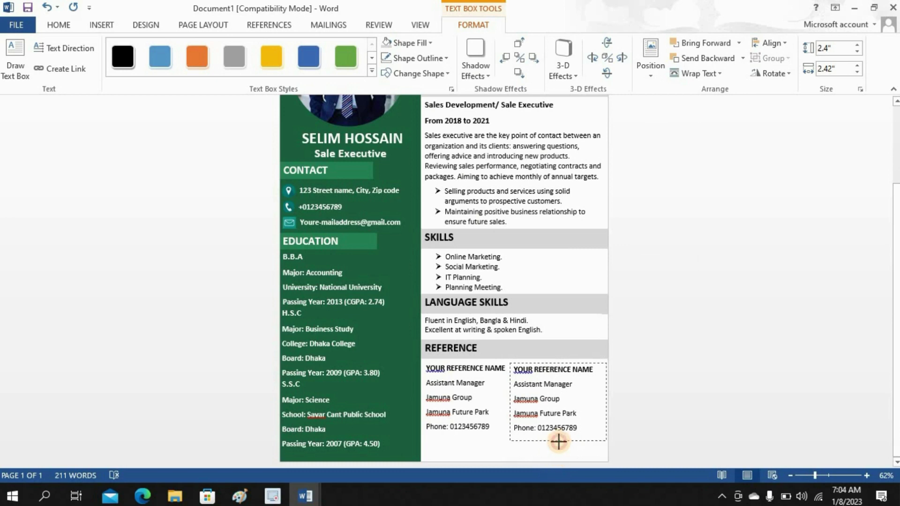
{"action": "left_click_drag", "start_coordinate": [559, 442], "coordinate": [557, 441]}
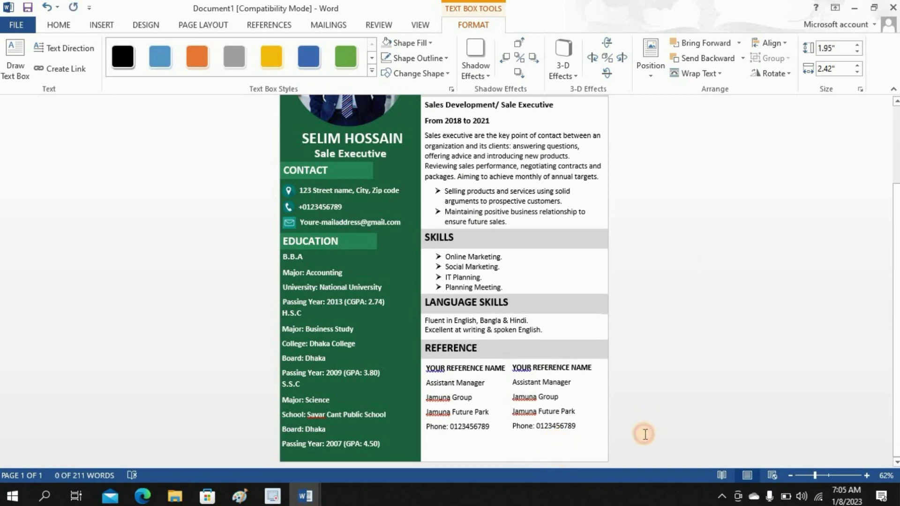
{"action": "left_click", "coordinate": [645, 434]}
{"action": "left_click_drag", "start_coordinate": [897, 307], "coordinate": [896, 106]}
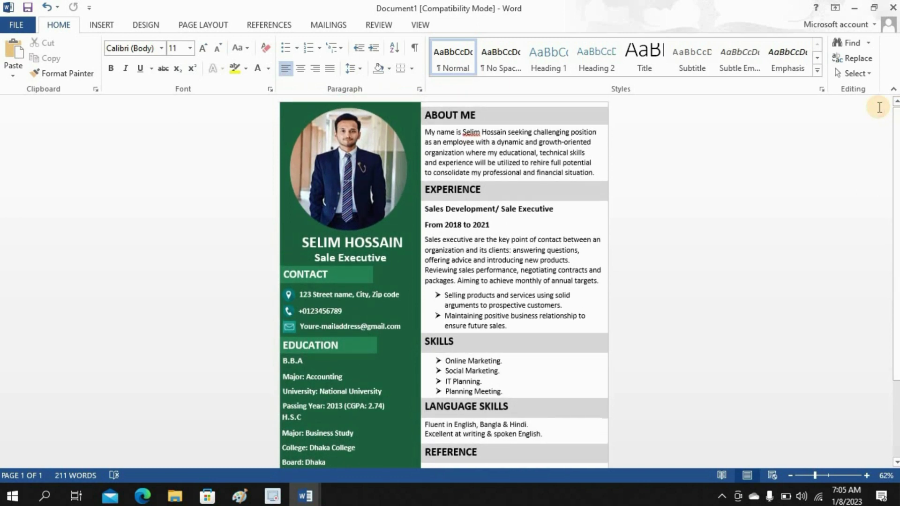